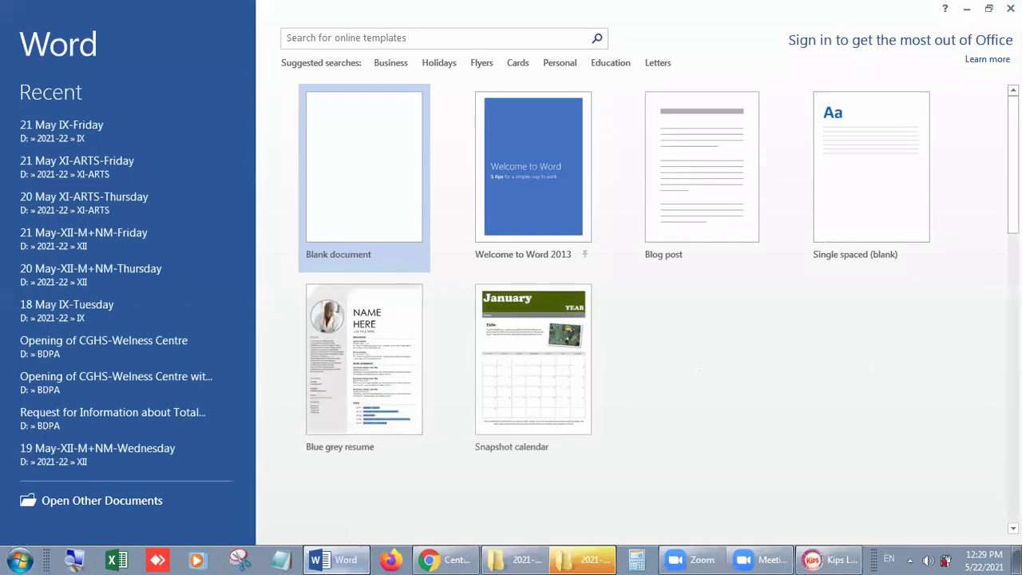
- Open a new blank document from the Word 2013 start screen
key("Return")
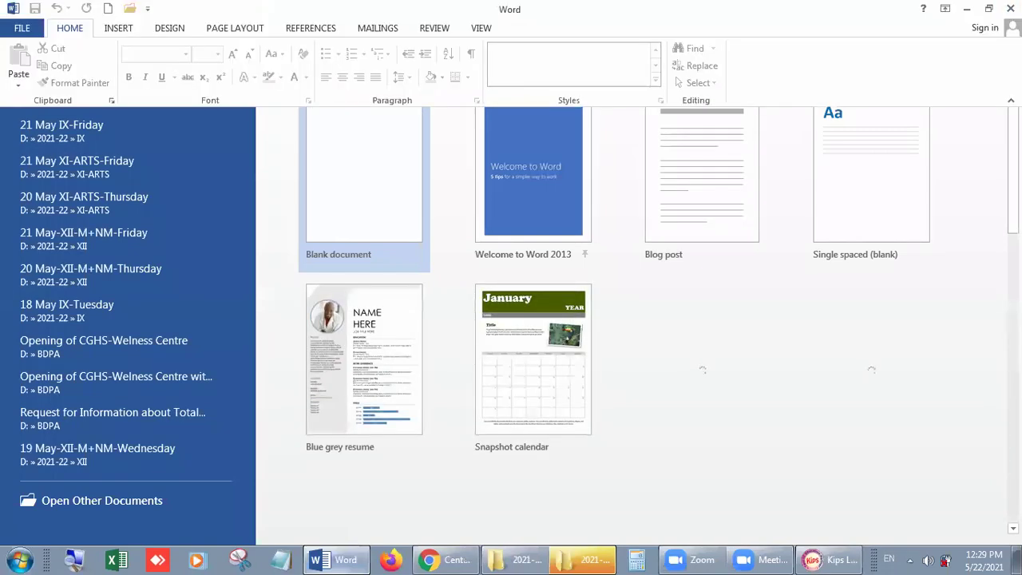
- Switch to the Kips Learning e-book and scroll to page 16 on customizing the Taskbar
key("alt+Tab")
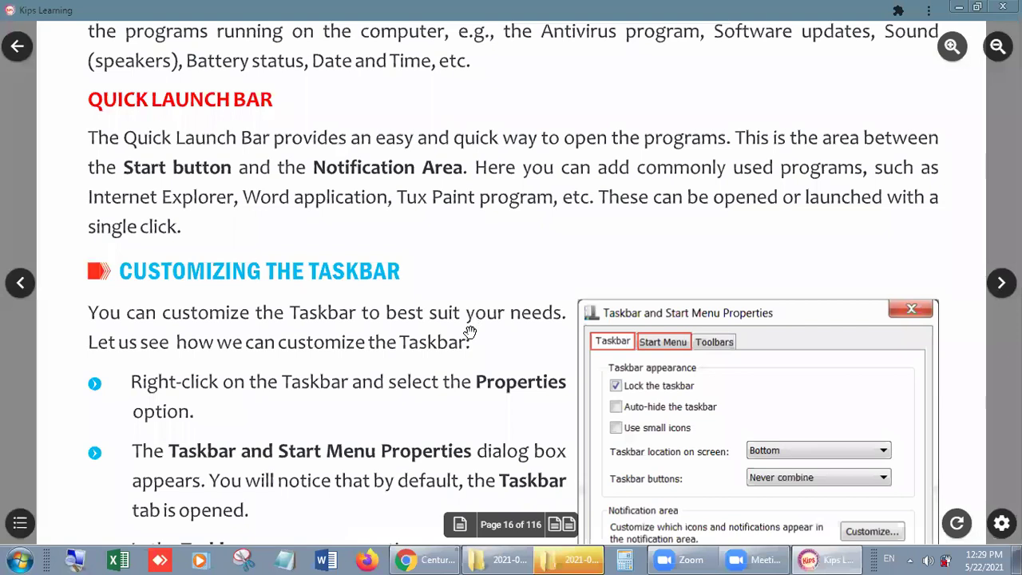
scroll(445, 320, "down", 1)
scroll(443, 320, "down", 4)
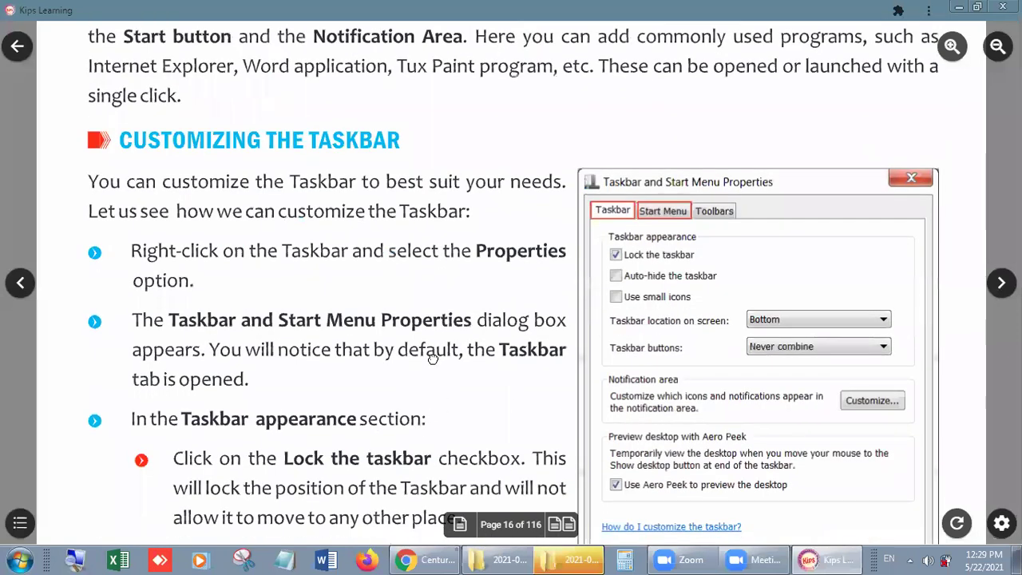
scroll(431, 361, "down", 2)
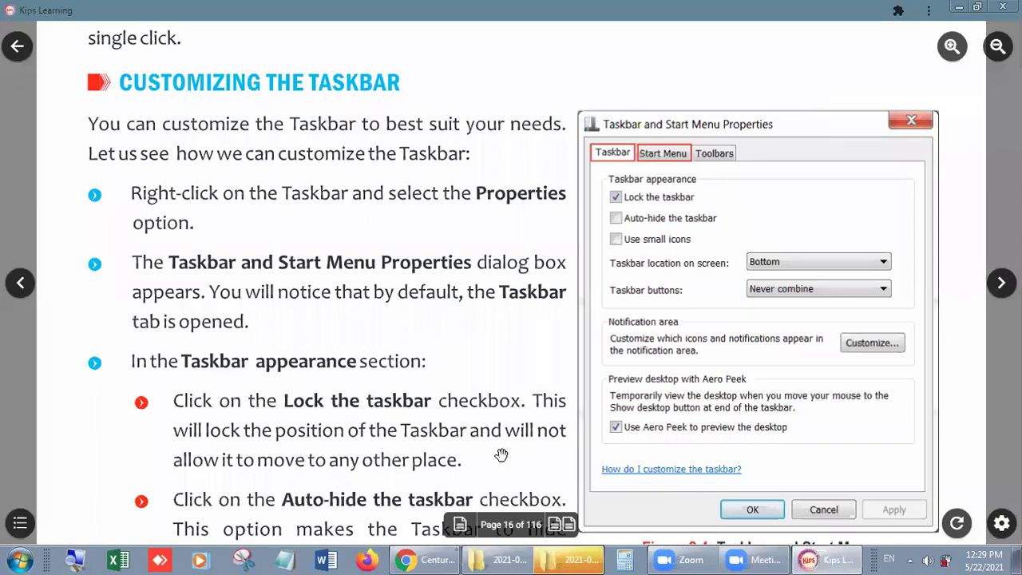
mouse_move(496, 556)
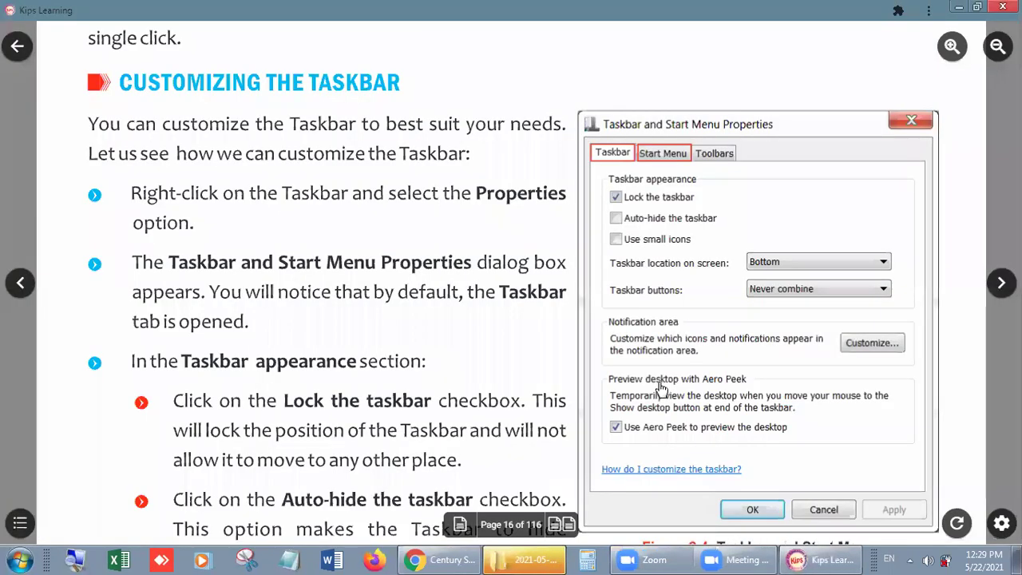
left_click(519, 527)
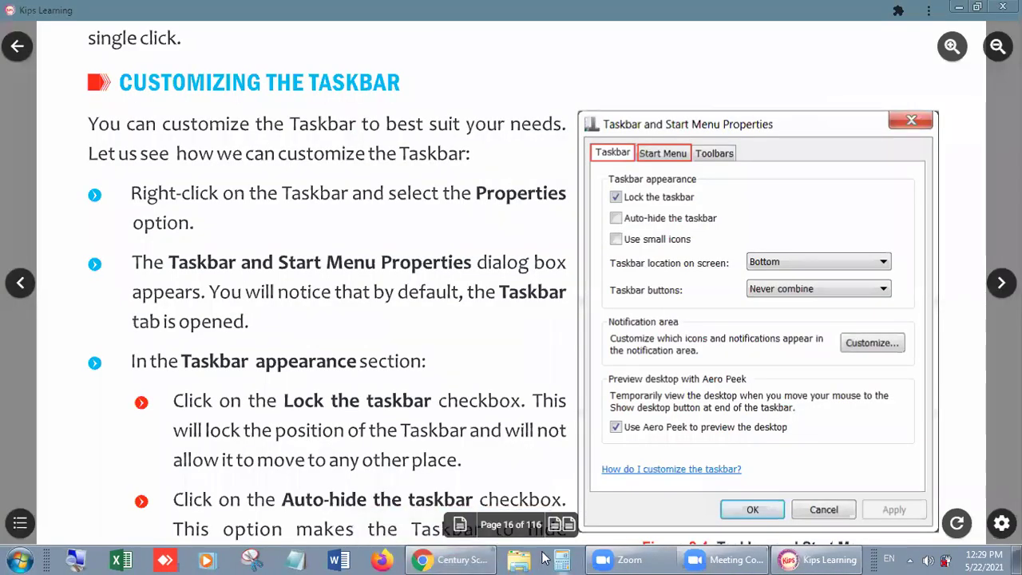
- Open the Taskbar and Start Menu Properties dialog from the taskbar and centre it on screen
right_click(560, 559)
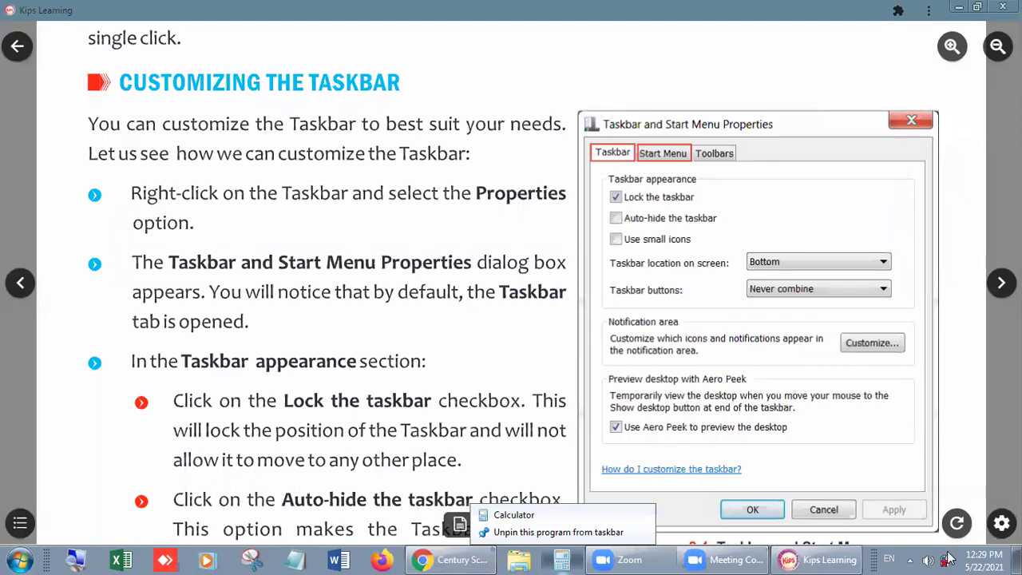
right_click(869, 557)
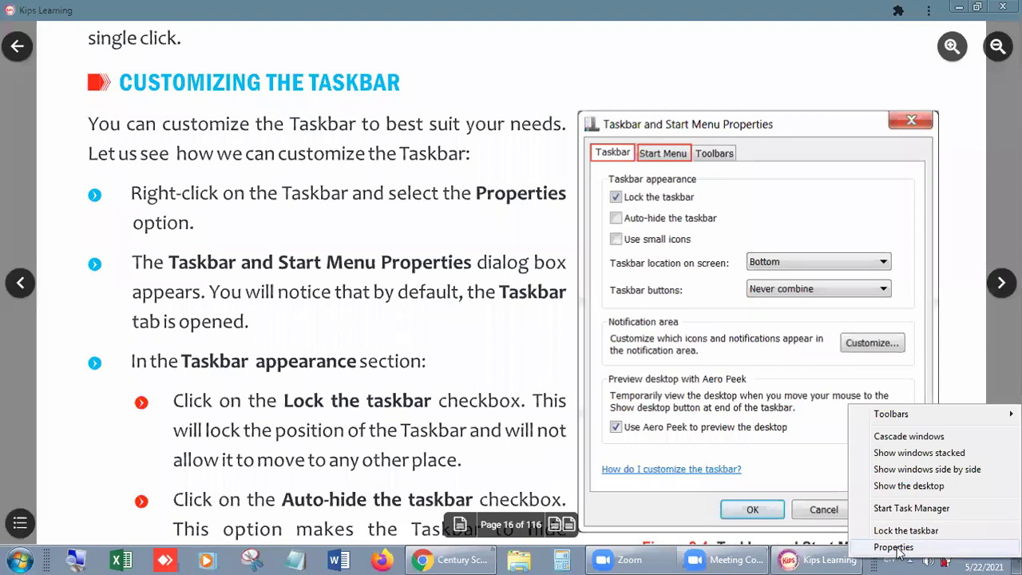
left_click(895, 548)
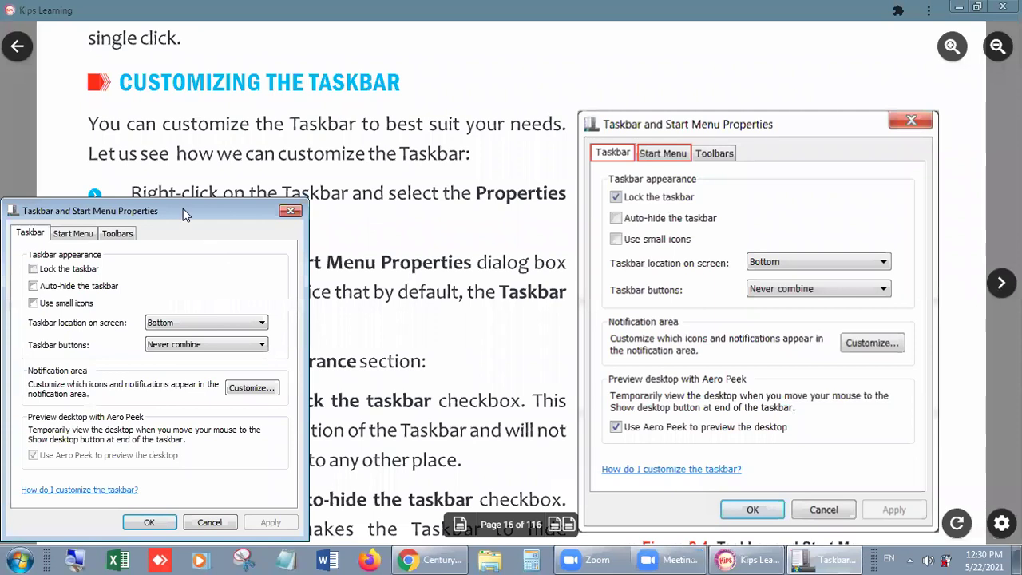
left_click_drag(183, 208, 415, 138)
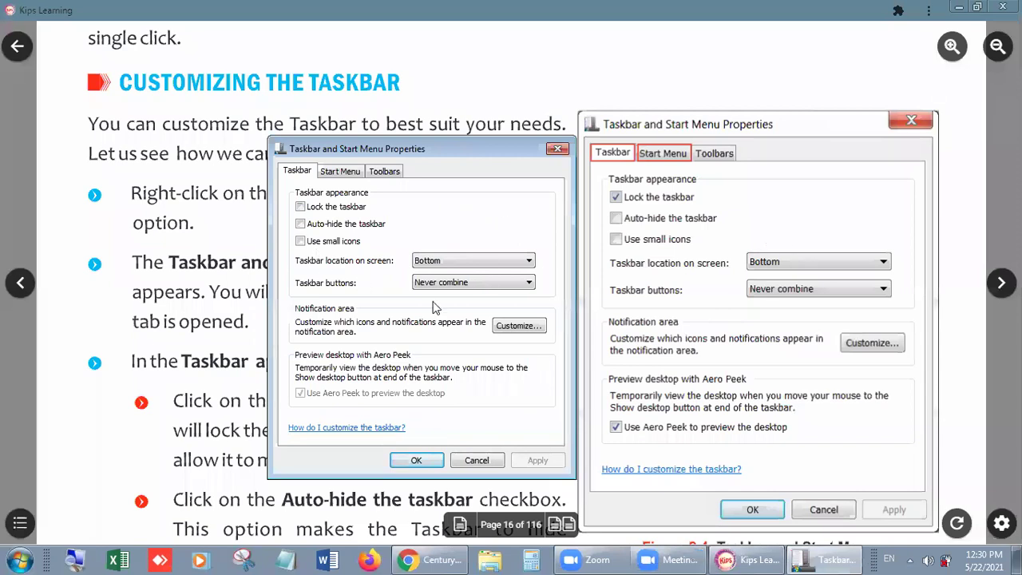
mouse_move(448, 149)
left_mouse_down()
mouse_move(426, 105)
mouse_move(444, 149)
left_mouse_up()
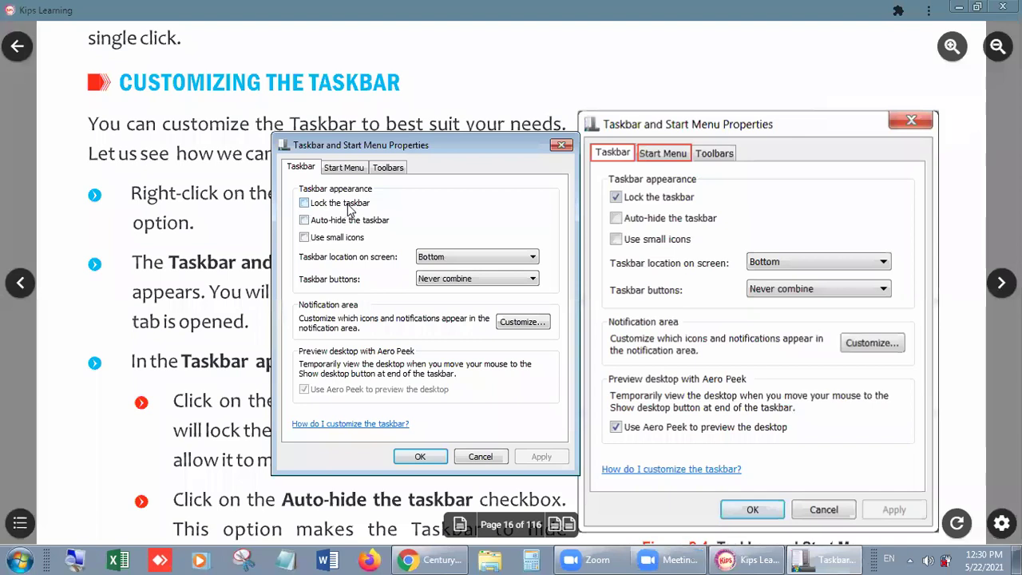
- Tick Lock the taskbar and choose Left as the taskbar location
left_click(306, 204)
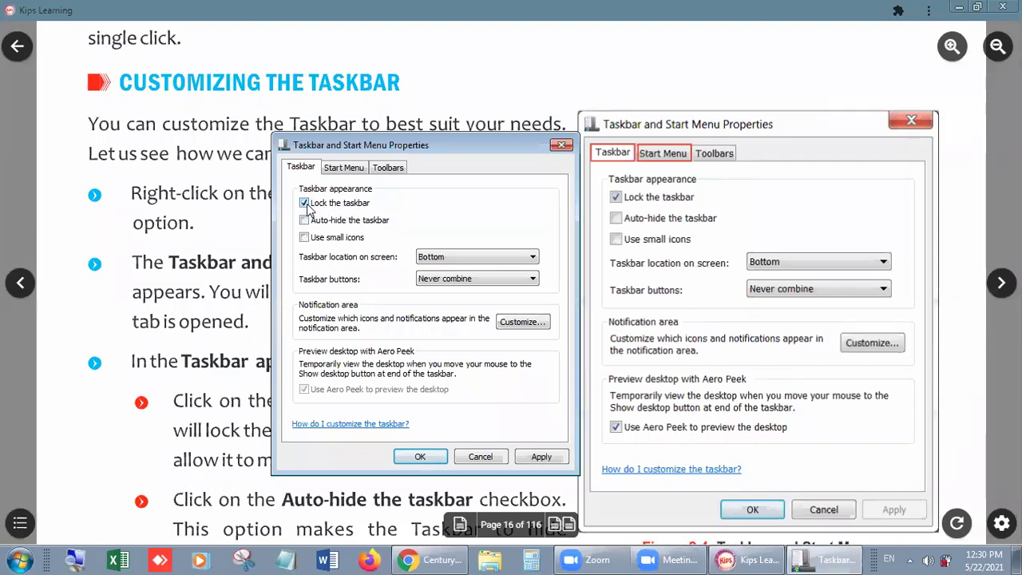
left_click(508, 257)
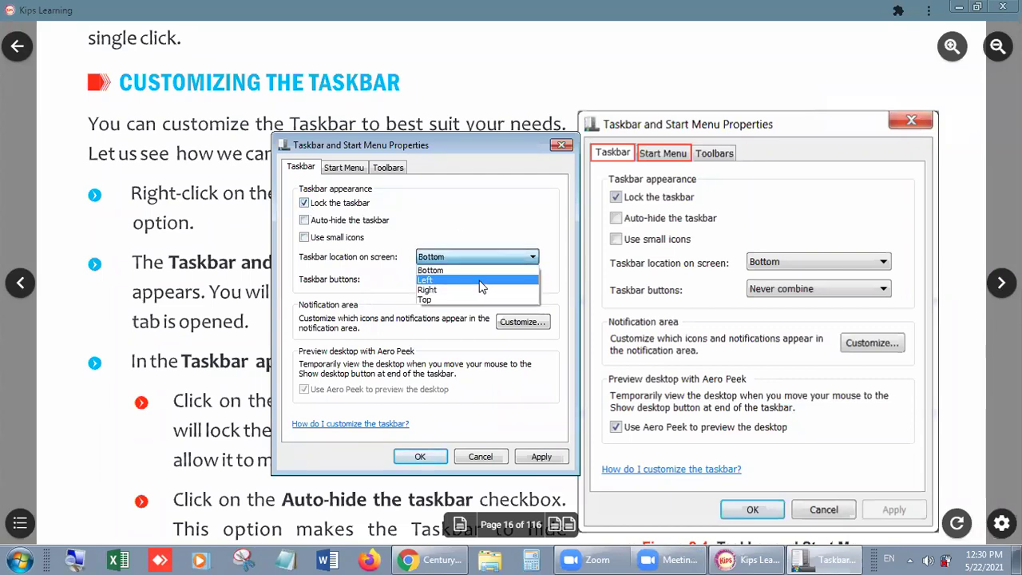
left_click(481, 280)
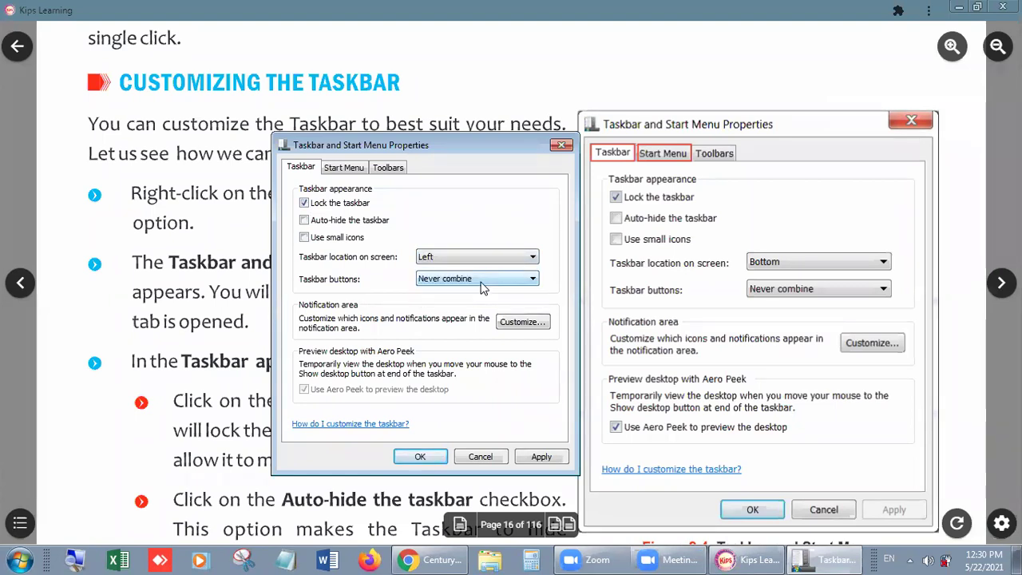
- Apply the Left location, then switch the taskbar to the Right edge and apply
left_click(533, 456)
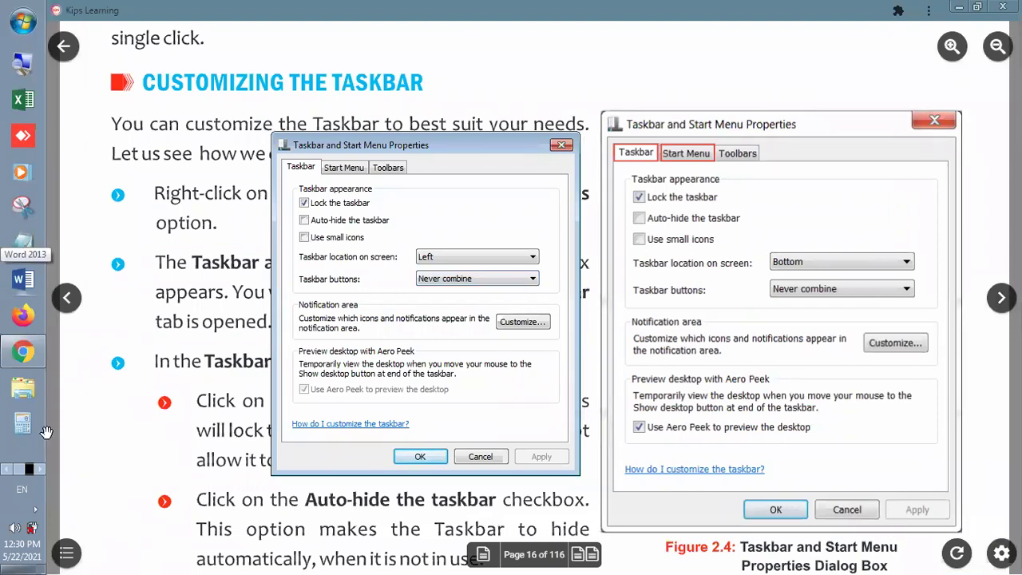
left_click(476, 263)
left_click(454, 293)
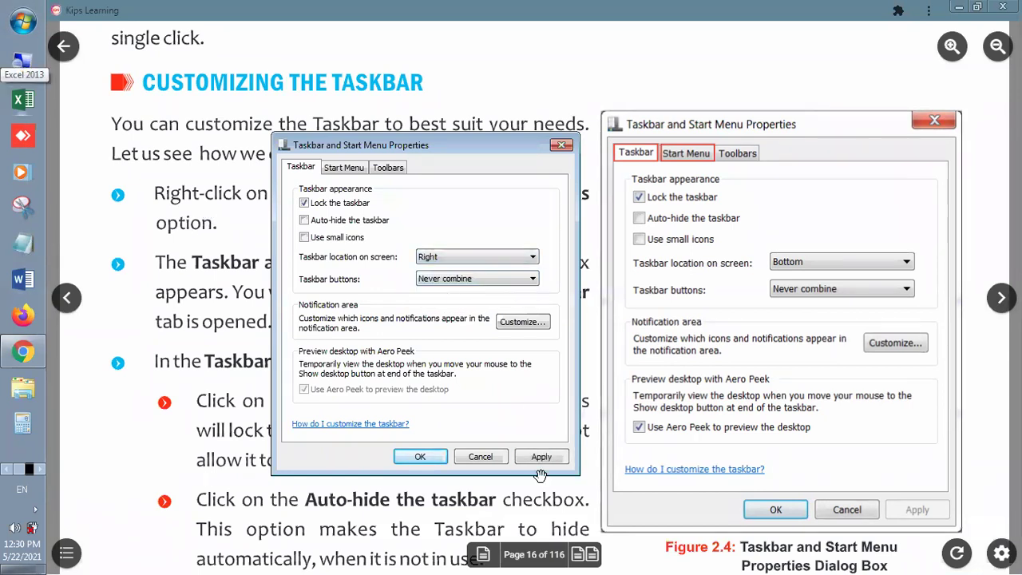
left_click(536, 464)
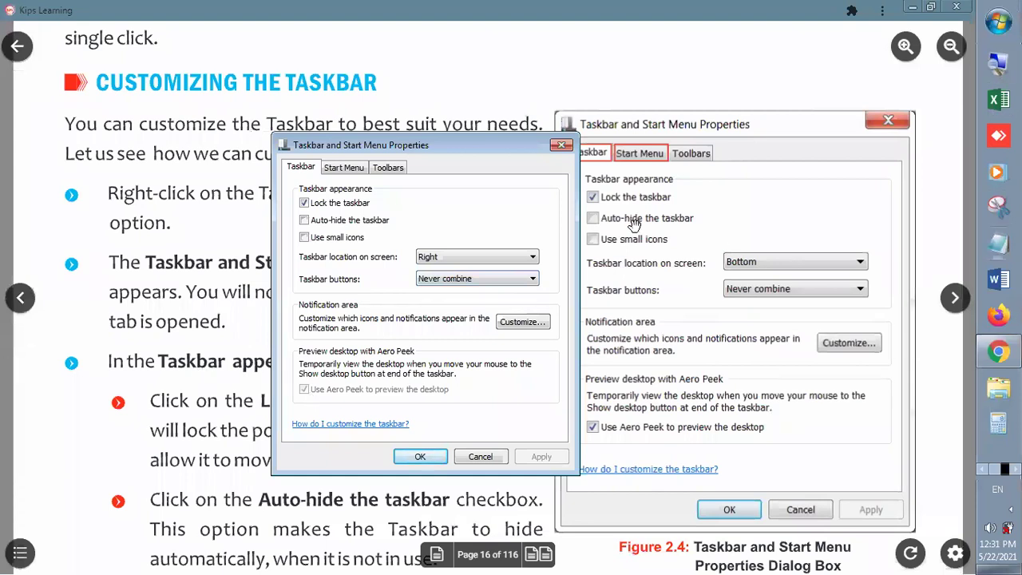
- Move the taskbar to the Top edge, then back to Bottom, applying each
left_click(519, 262)
left_click(480, 300)
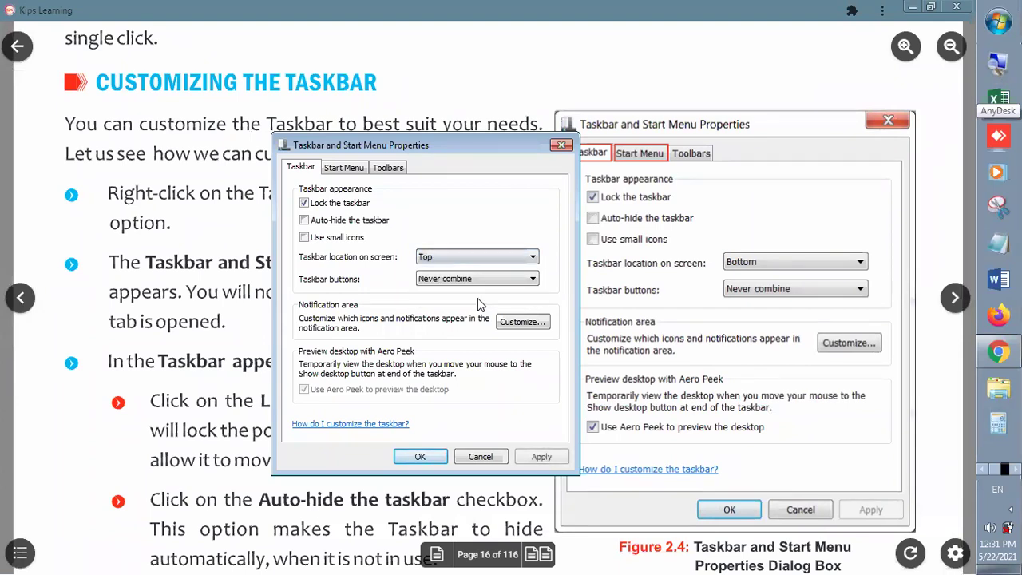
left_click(541, 457)
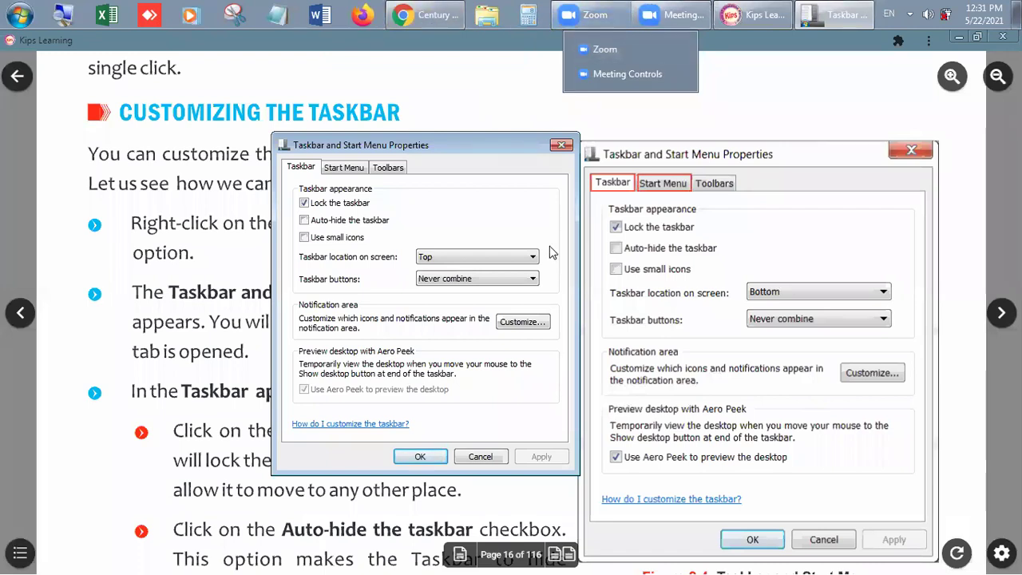
left_click(501, 262)
left_click(475, 269)
left_click(531, 457)
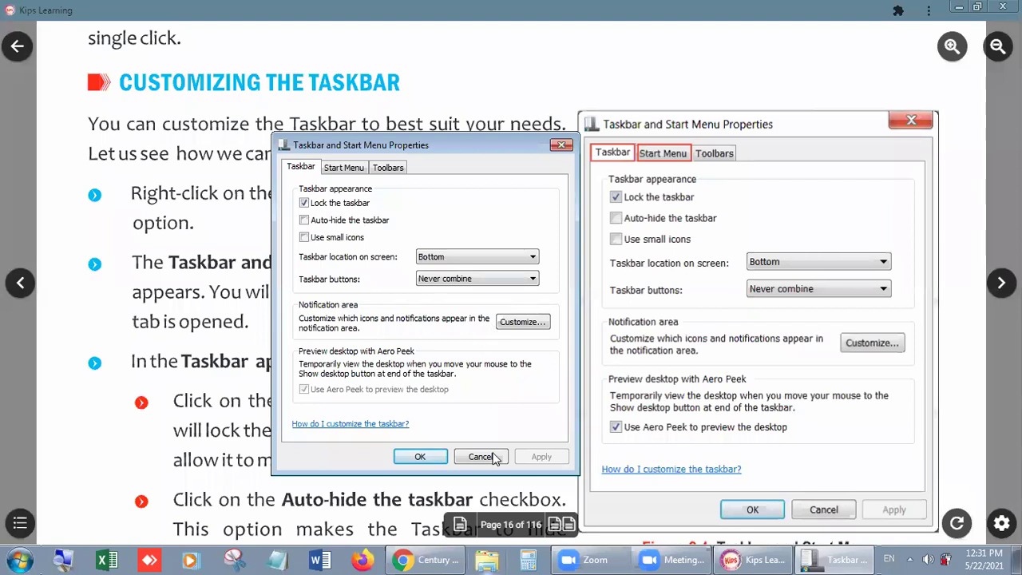
- Close the dialog, reopen Taskbar properties, untick Lock the taskbar, apply and click OK
left_click(419, 457)
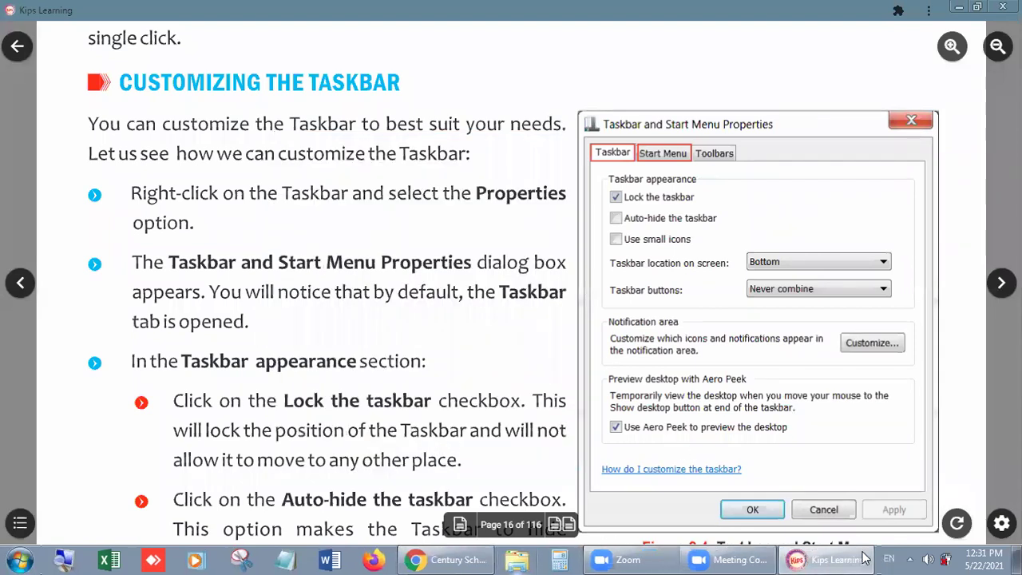
mouse_move(863, 557)
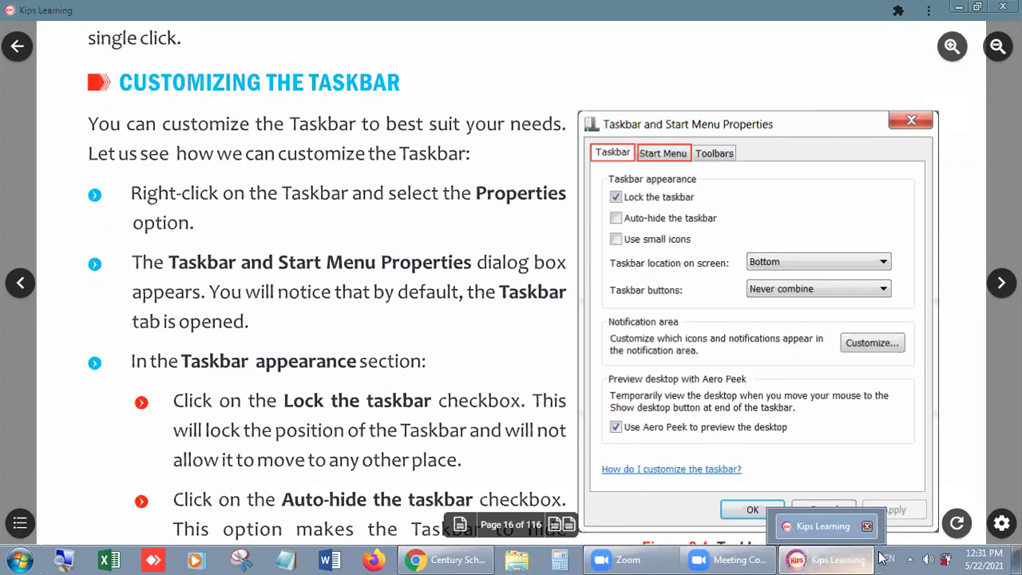
right_click(885, 557)
left_click(892, 556)
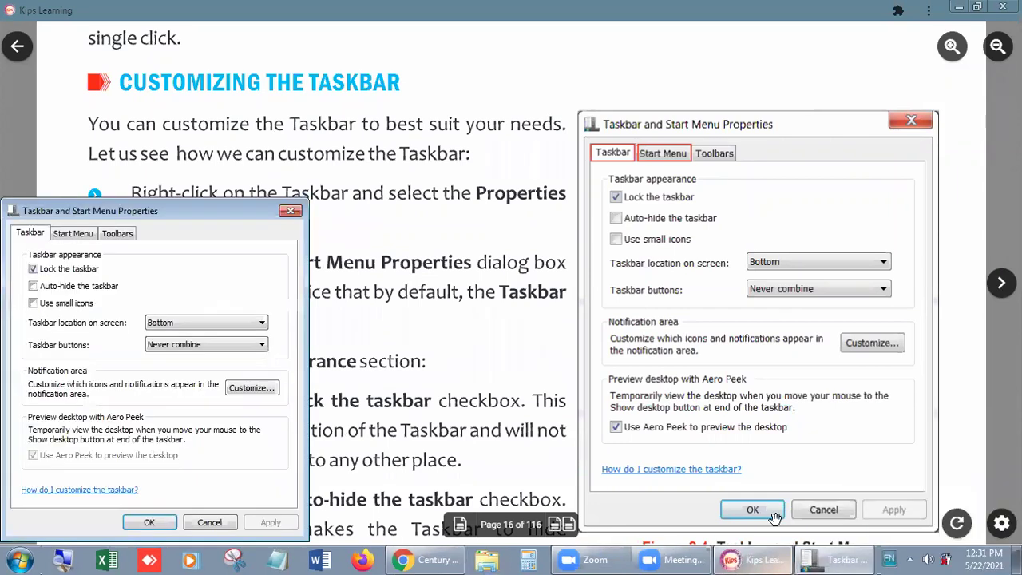
left_click(43, 272)
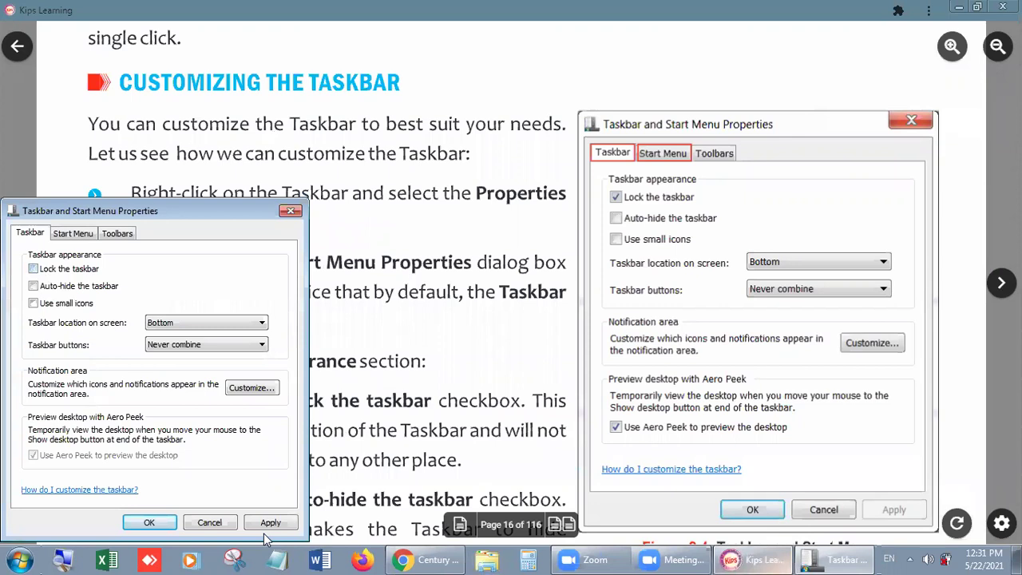
left_click(270, 524)
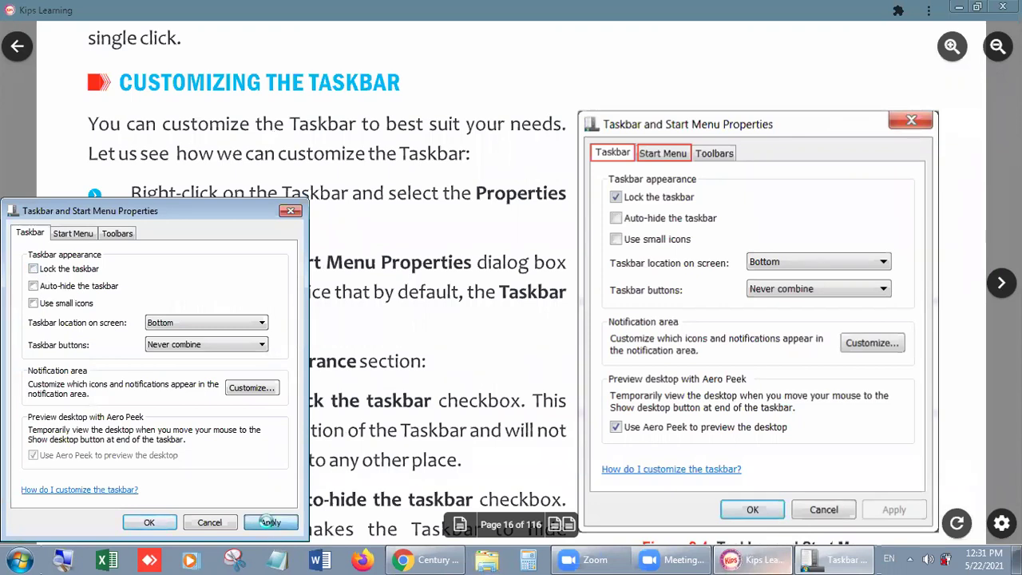
left_click(149, 523)
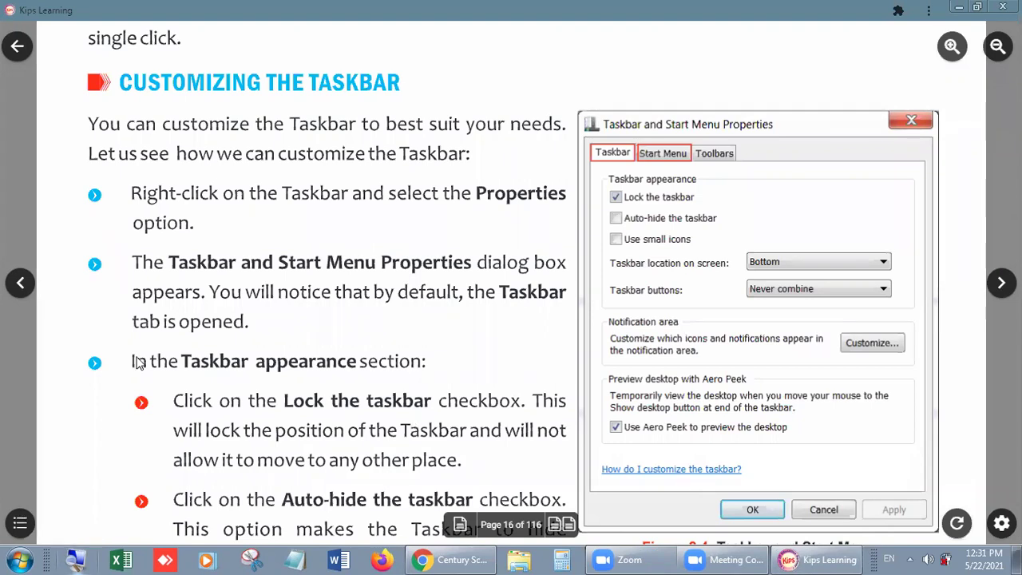
- Drag the unlocked taskbar to the left, top and right edges, then back to the bottom
left_click_drag(327, 415, 2, 342)
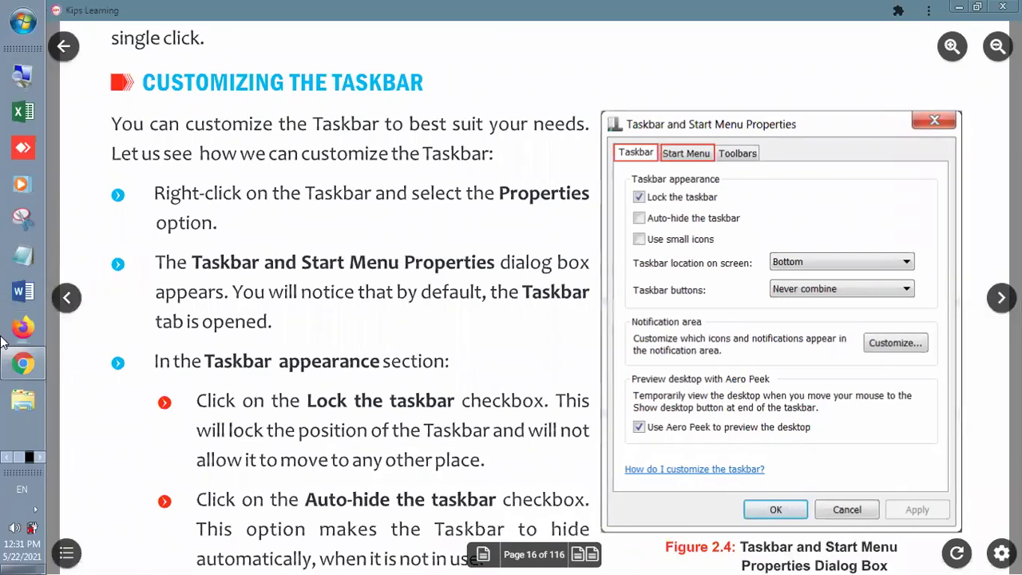
left_click_drag(184, 331, 439, 152)
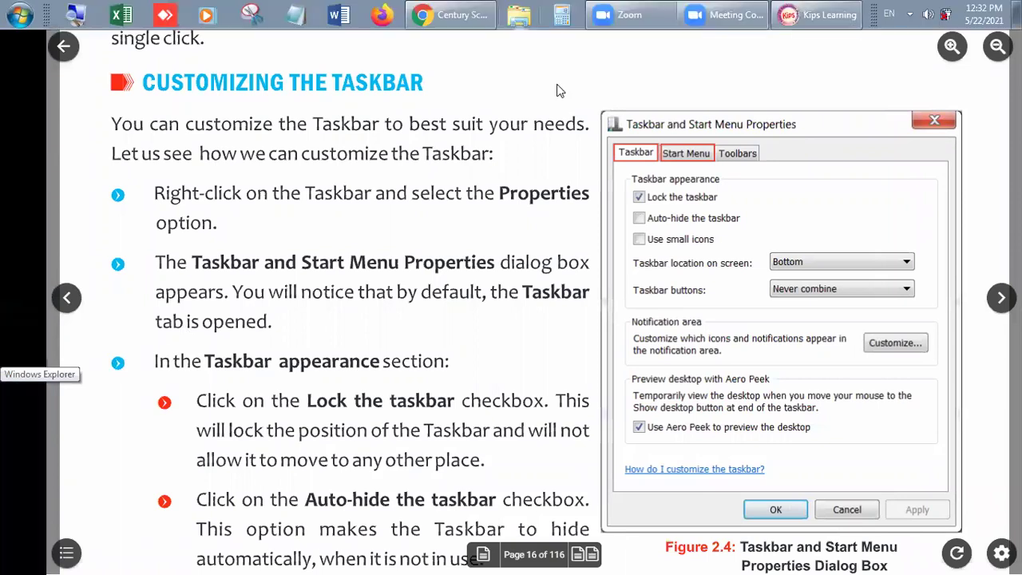
left_click_drag(869, 16, 999, 255)
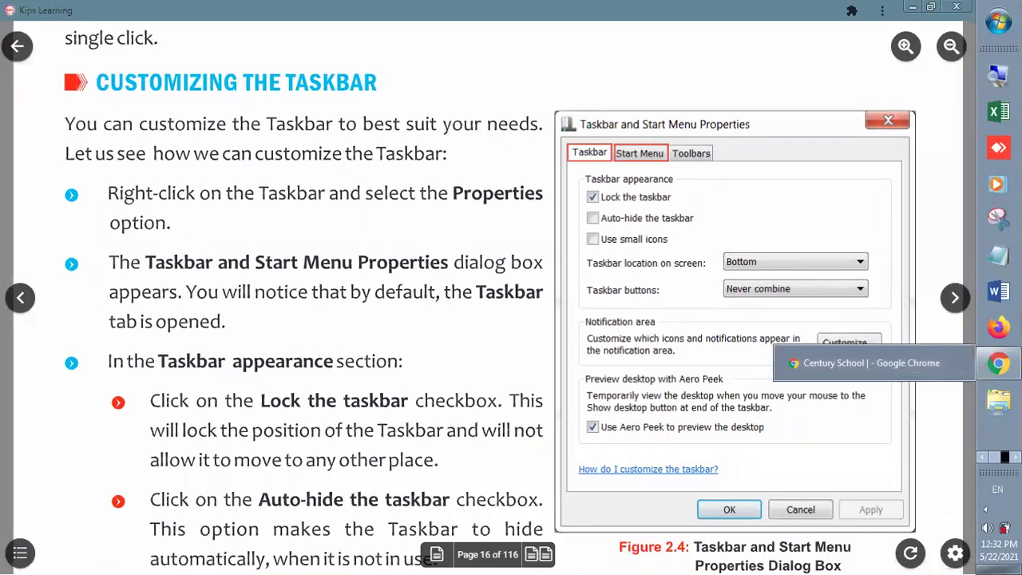
left_click_drag(990, 399, 843, 497)
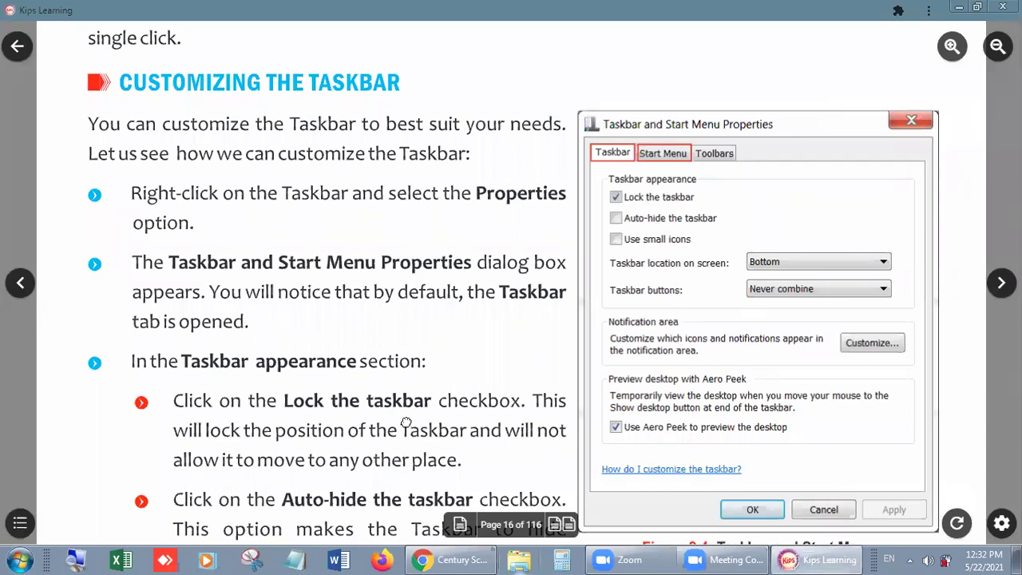
- Turn on Auto-hide the taskbar in Taskbar properties, apply it and close the dialog
scroll(407, 460, "down", 3)
scroll(386, 355, "down", 2)
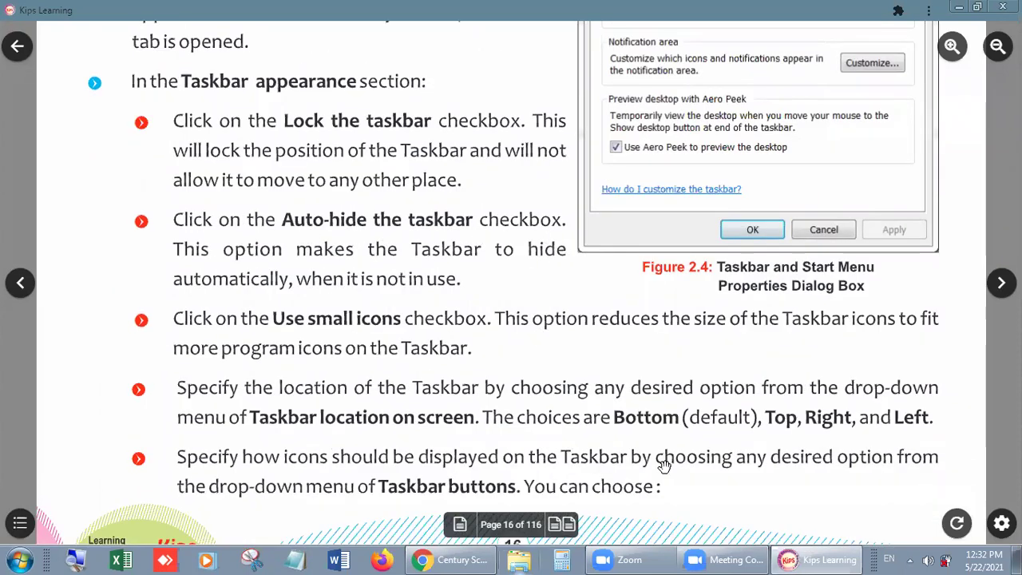
right_click(870, 559)
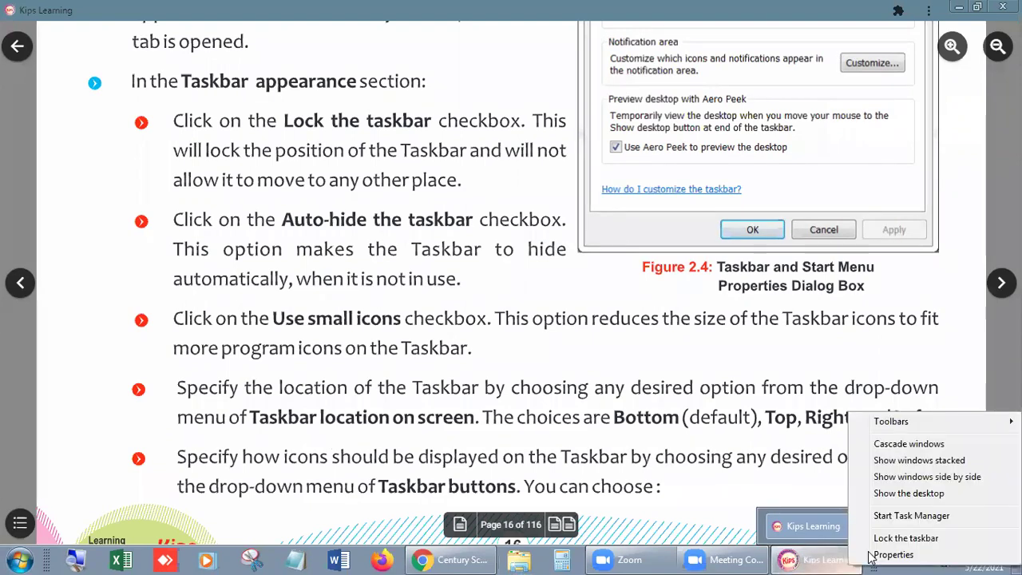
left_click(889, 555)
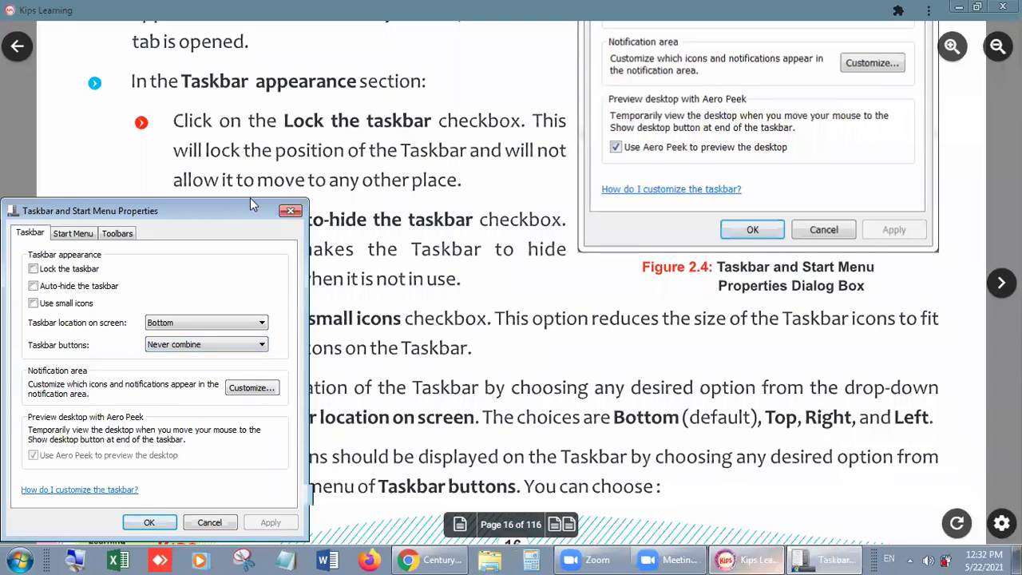
left_click(308, 196)
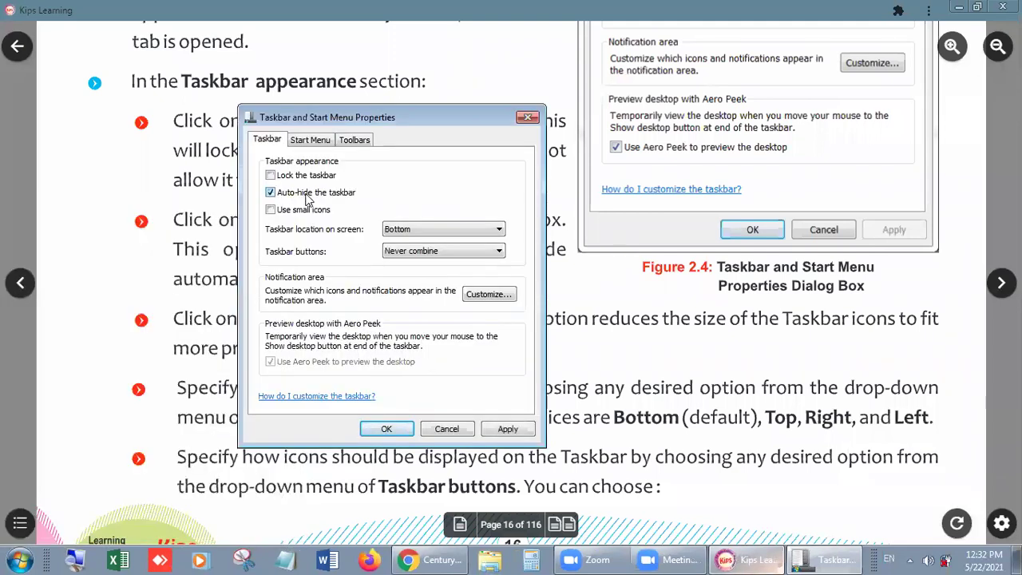
left_click(511, 430)
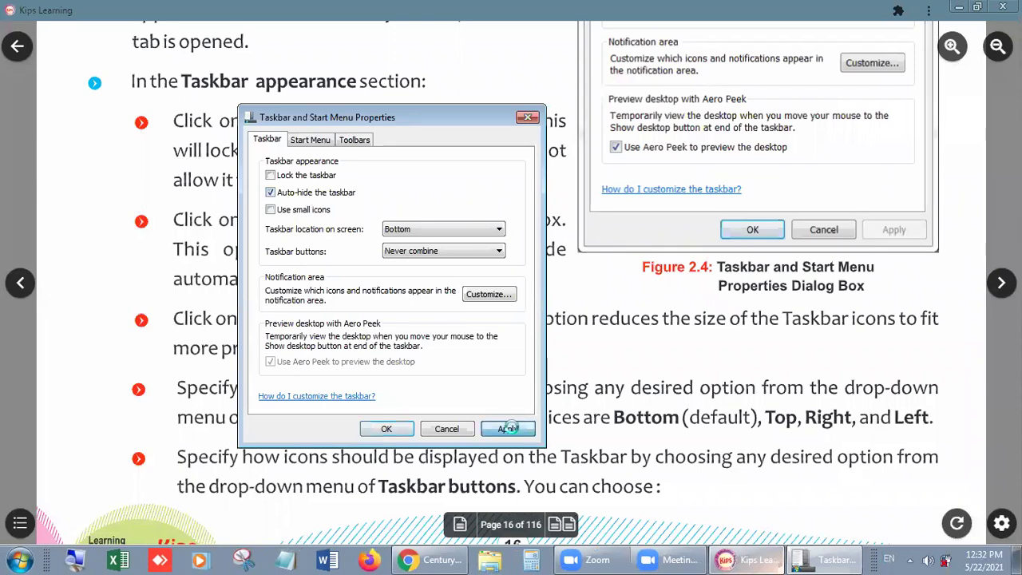
left_click(386, 429)
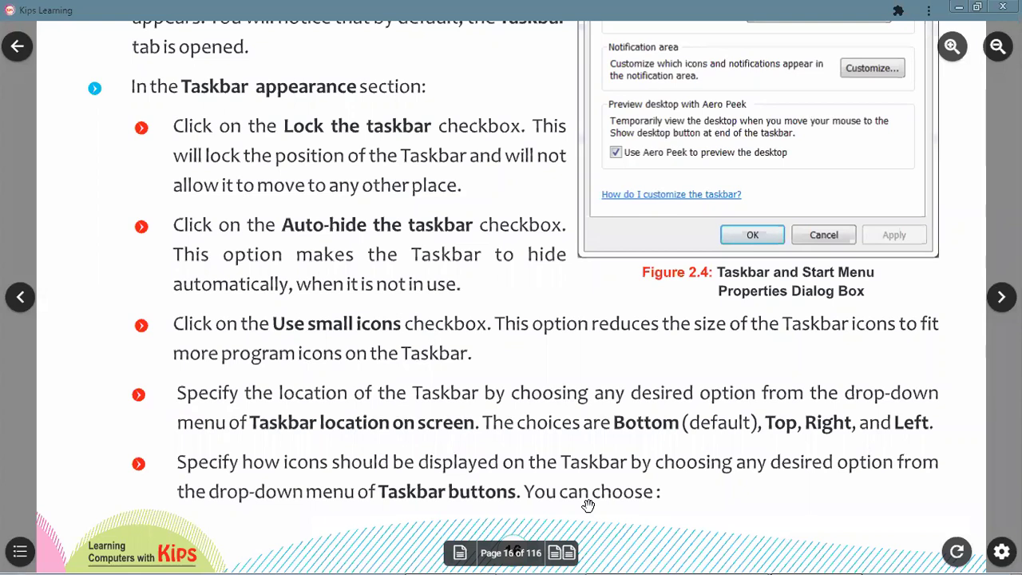
- Reopen Taskbar properties, untick Auto-hide the taskbar, apply, and return to the book page
mouse_move(598, 559)
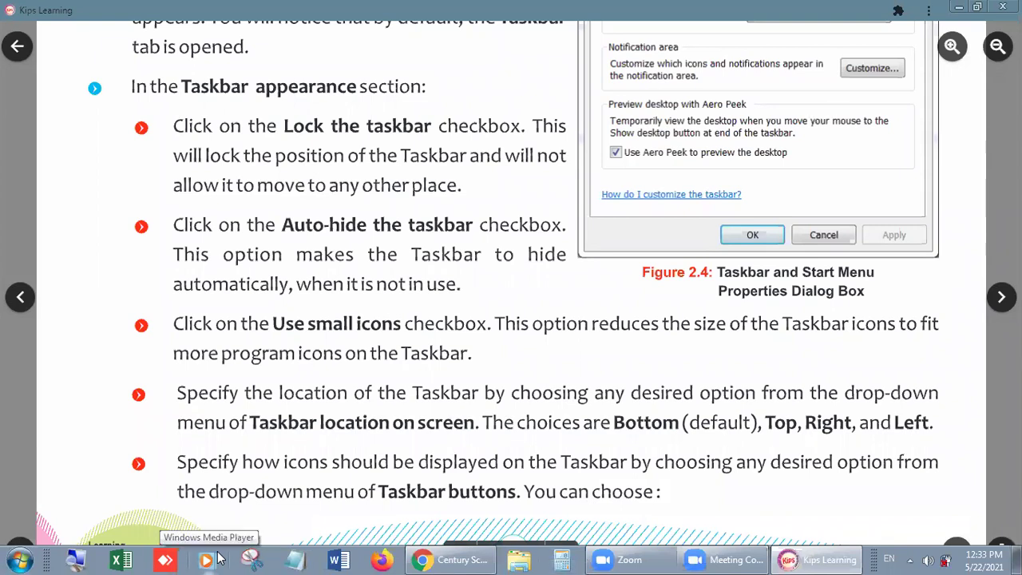
right_click(878, 557)
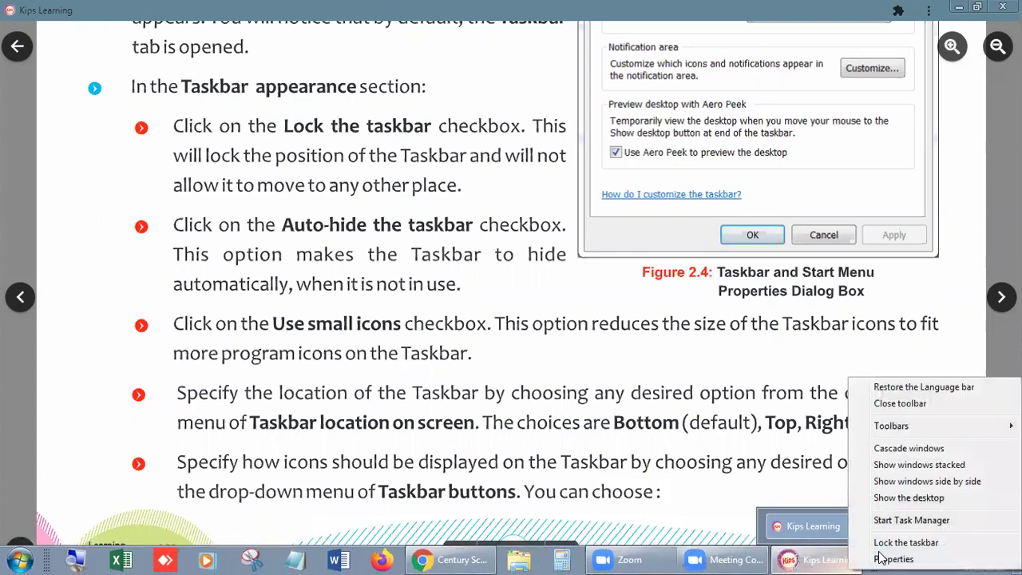
left_click(893, 558)
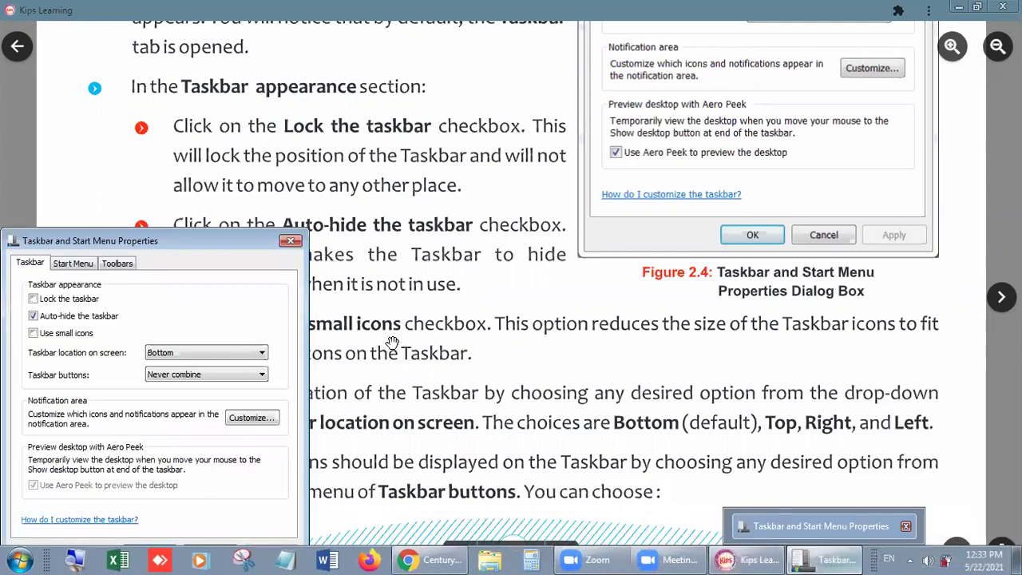
left_click(78, 320)
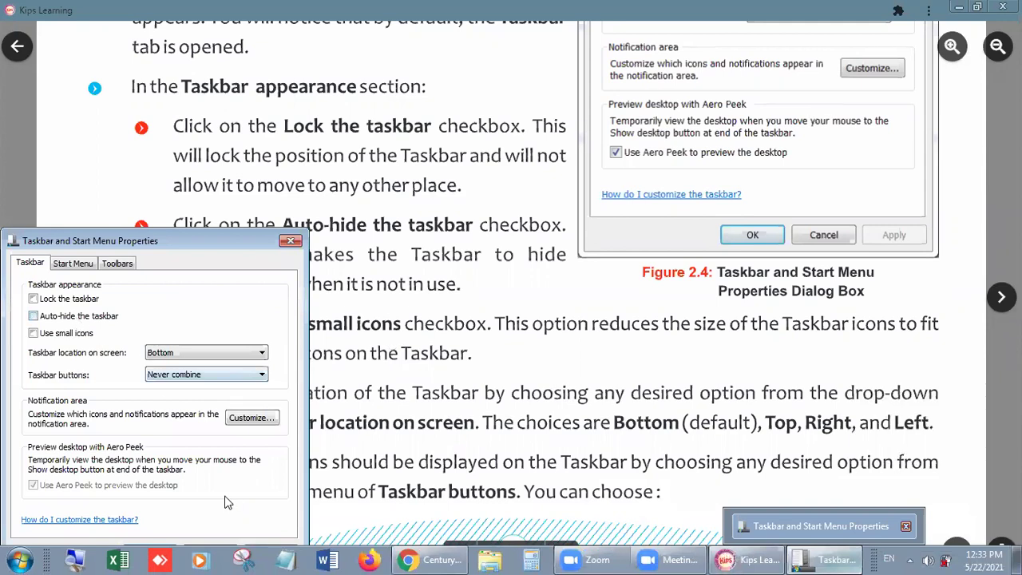
left_click_drag(214, 240, 294, 135)
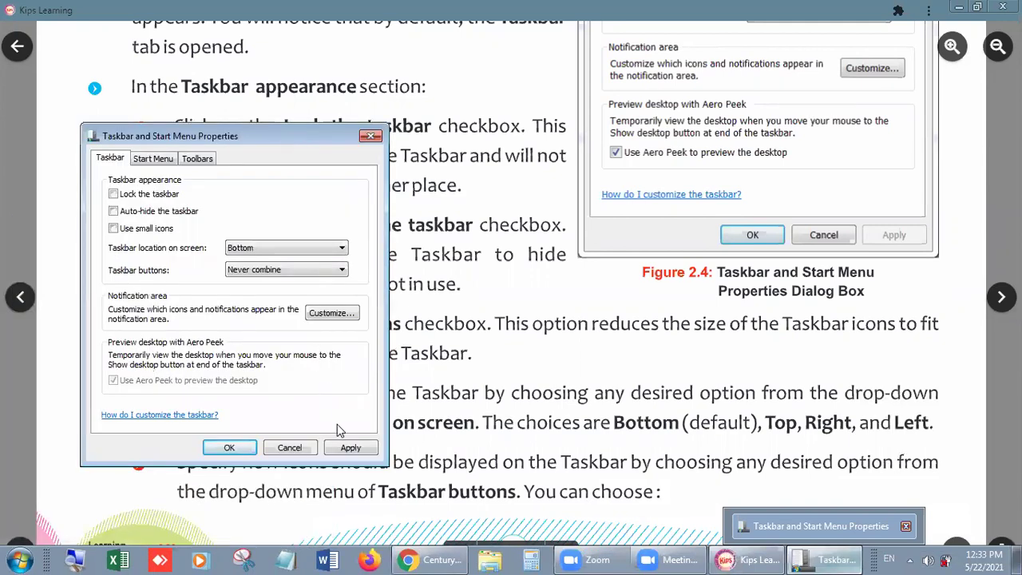
left_click(349, 452)
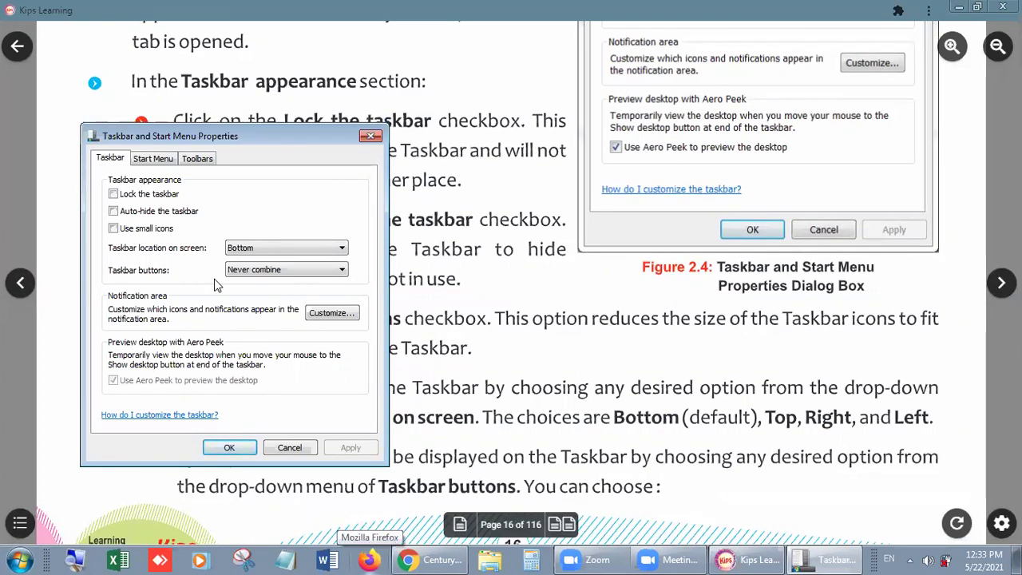
left_click(435, 344)
- Turn to page 17 and bring the Always combine / Never combine descriptions into view
scroll(459, 360, "down", 1)
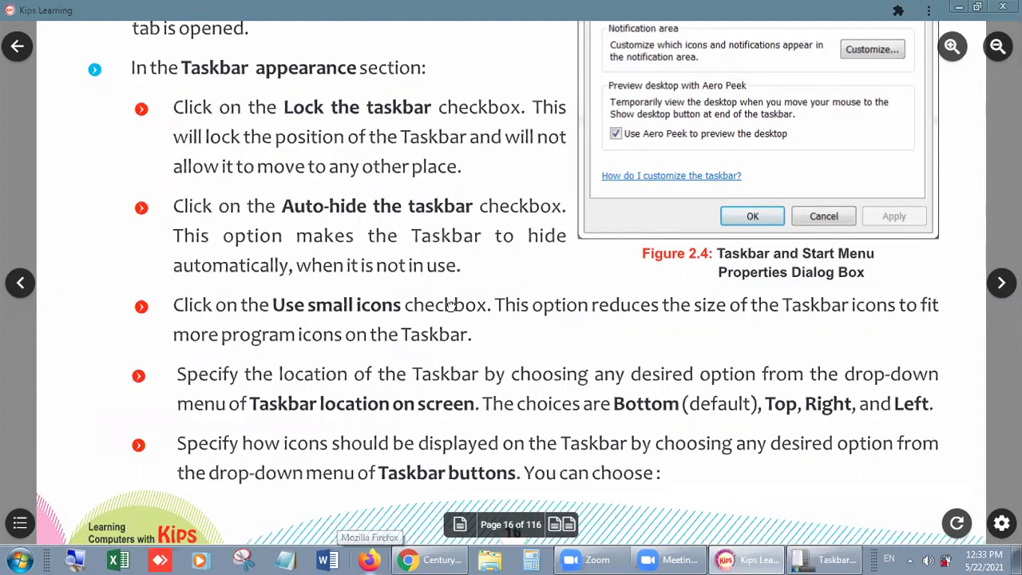
scroll(451, 306, "down", 1)
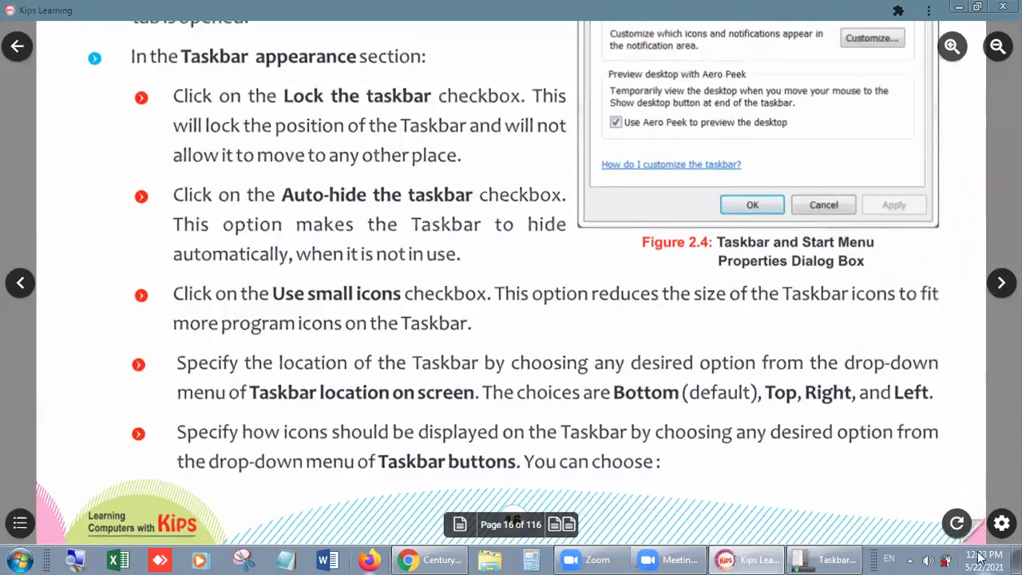
left_click_drag(946, 525, 284, 475)
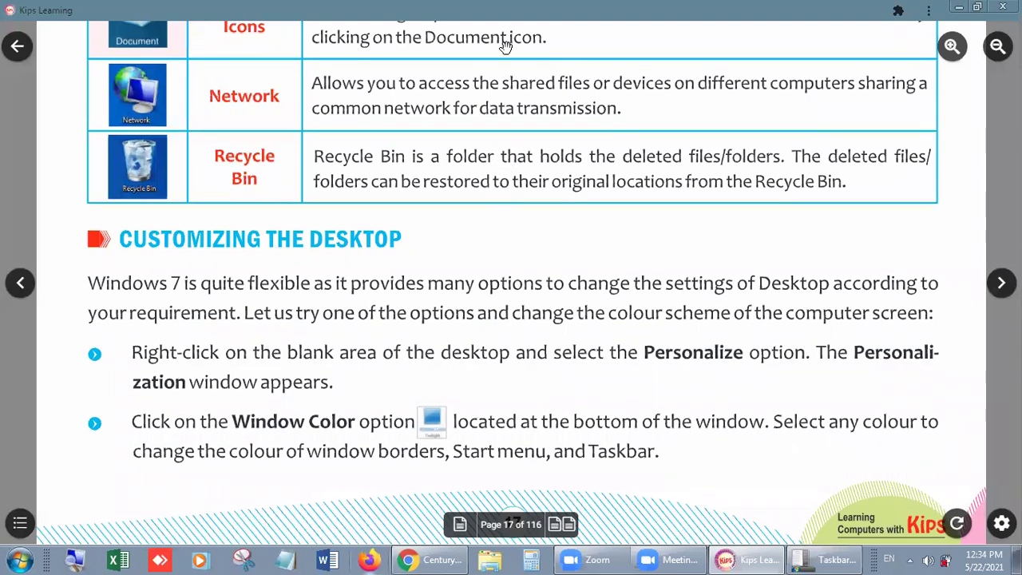
left_click_drag(505, 50, 521, 188)
scroll(521, 188, "up", 5)
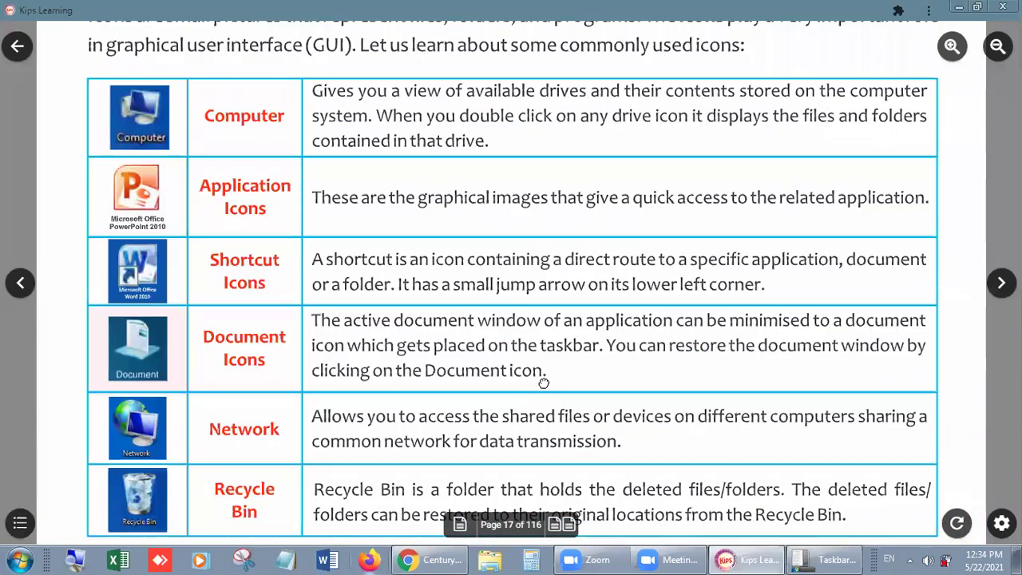
left_click_drag(468, 114, 512, 380)
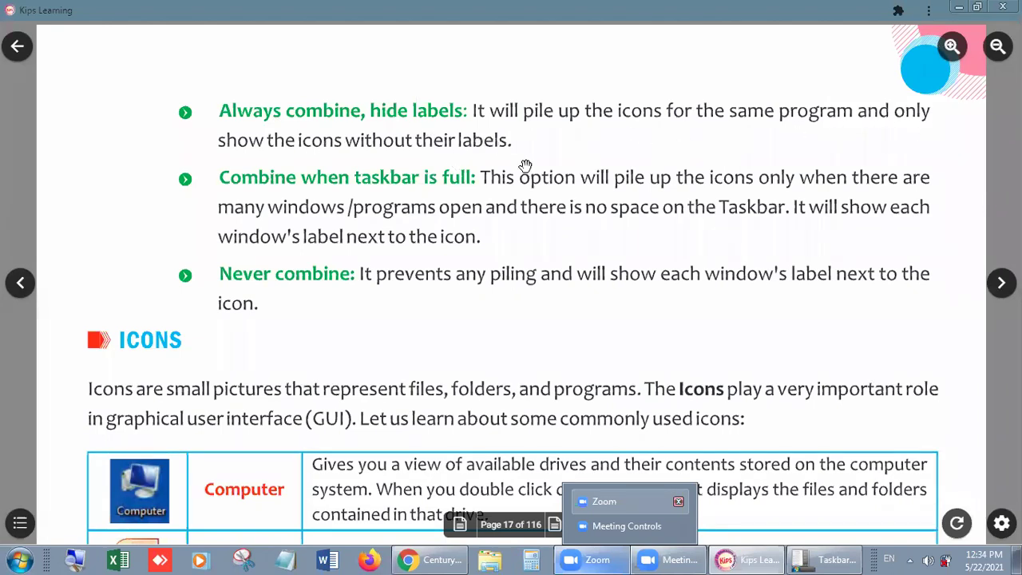
- Set Taskbar buttons to 'Always combine, hide labels' in Taskbar properties and apply
right_click(871, 559)
left_click(887, 554)
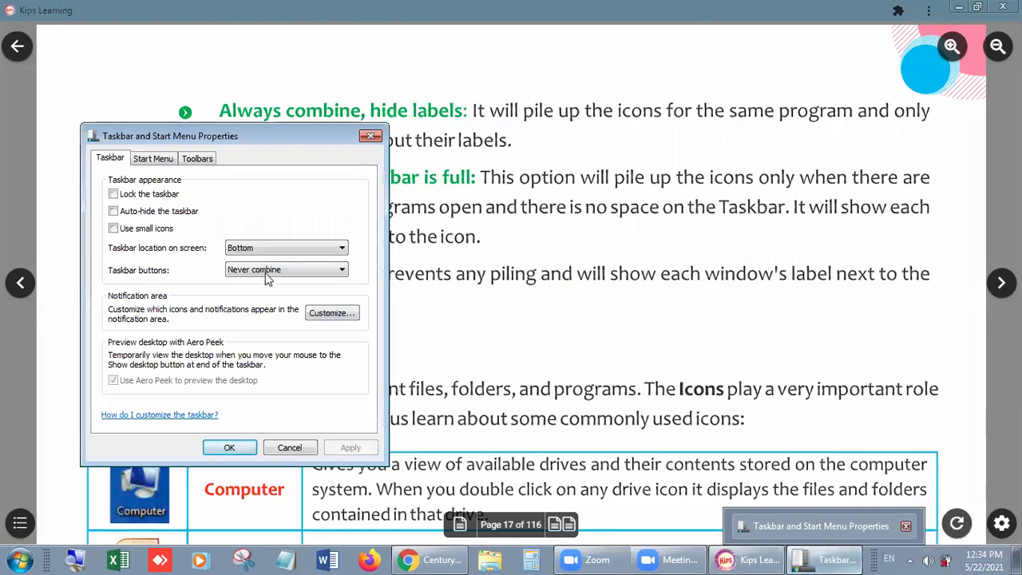
left_click_drag(256, 136, 690, 104)
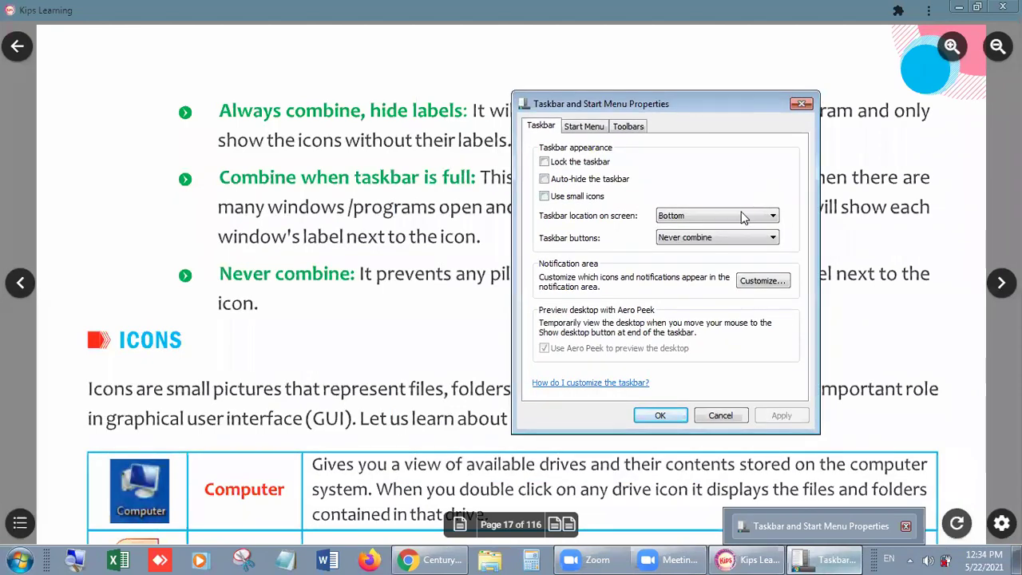
left_click(755, 240)
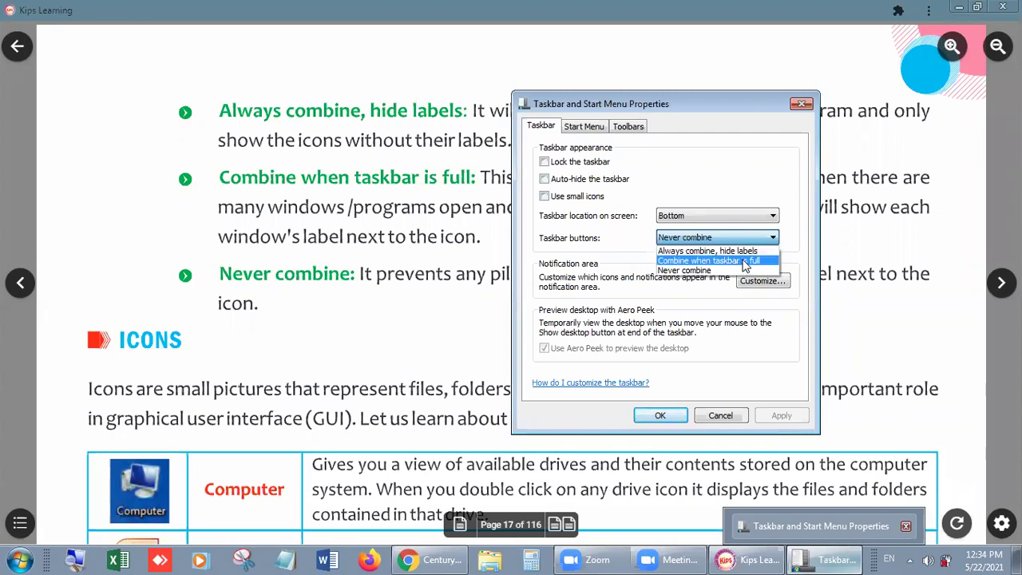
left_click(746, 155)
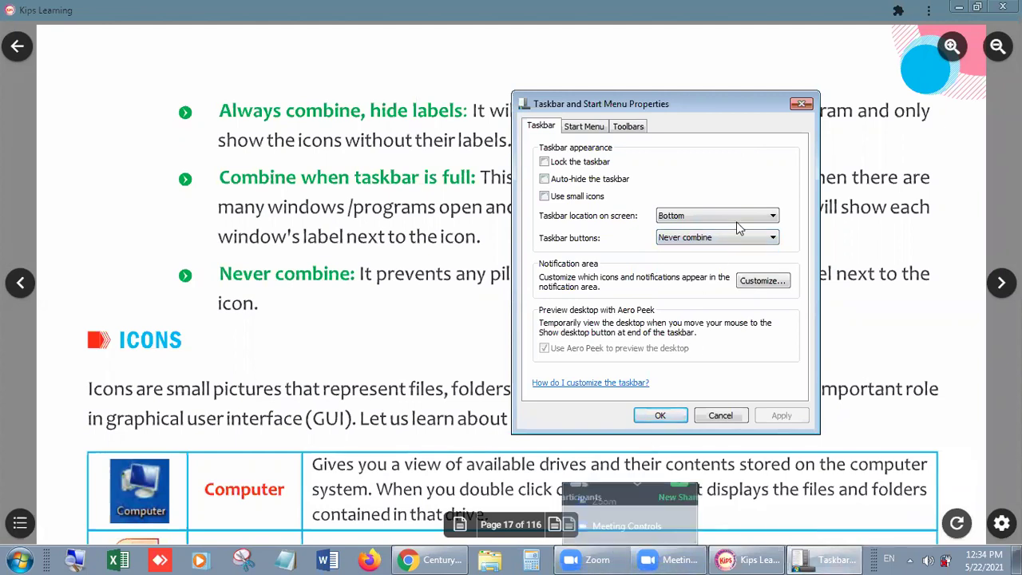
left_click(717, 239)
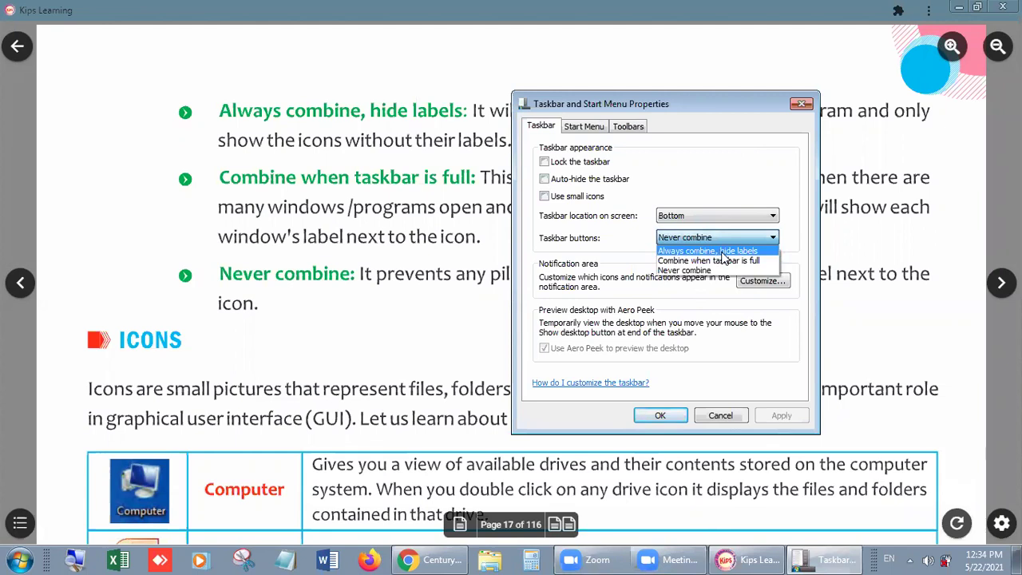
left_click(722, 251)
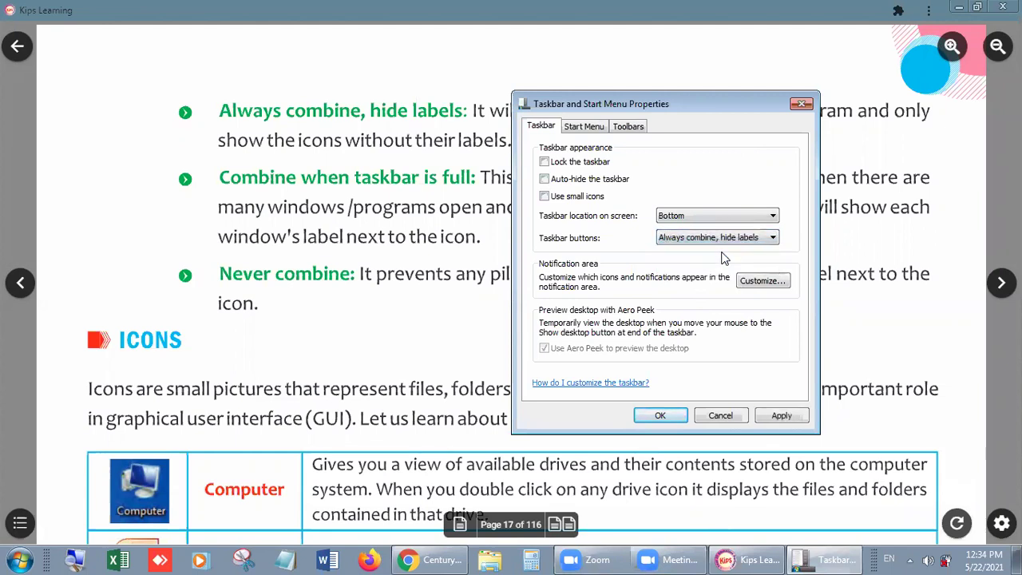
left_click(781, 416)
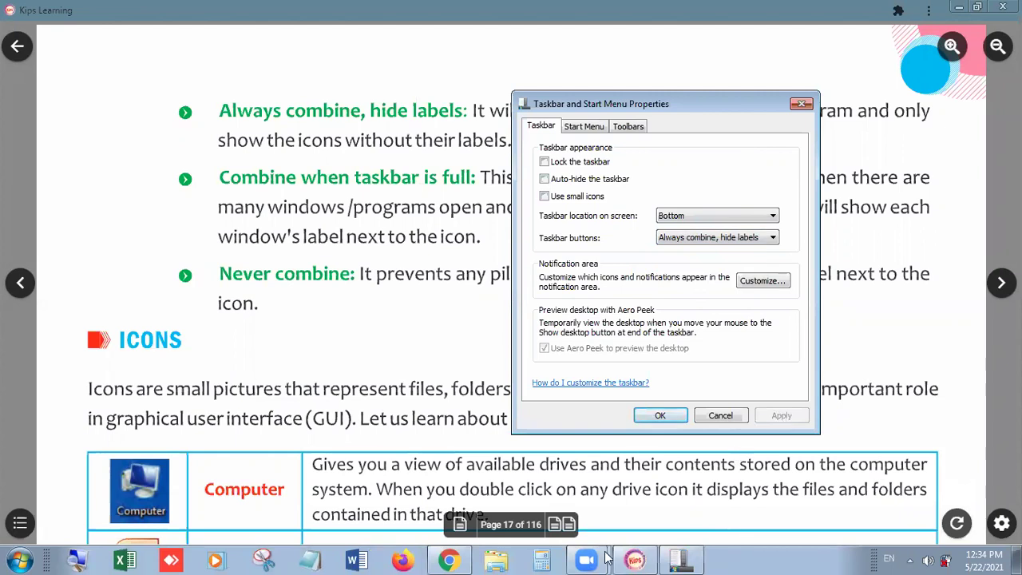
- Browse the grouped Zoom windows through their combined taskbar button
mouse_move(587, 559)
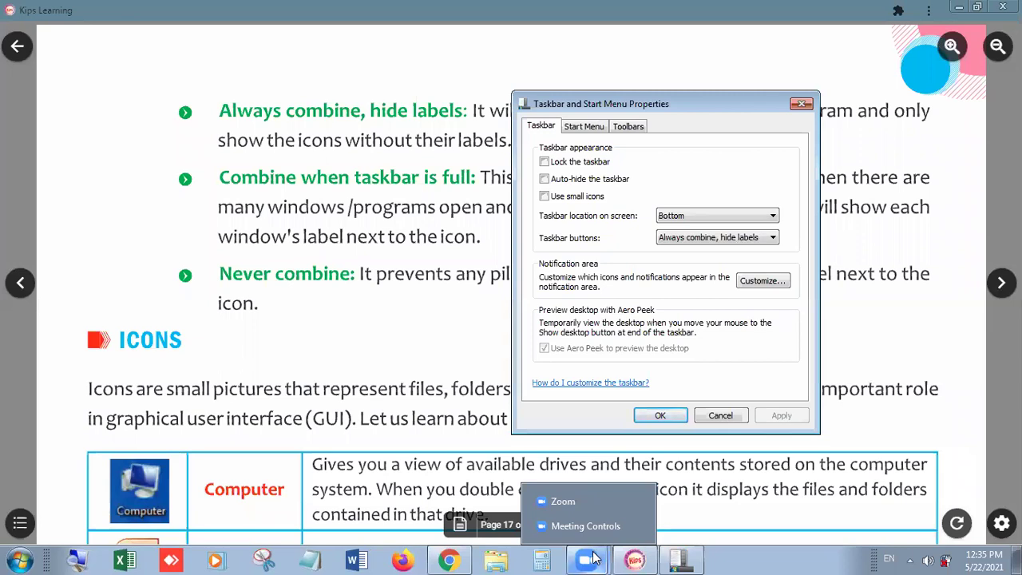
left_click(592, 559)
left_click(592, 558)
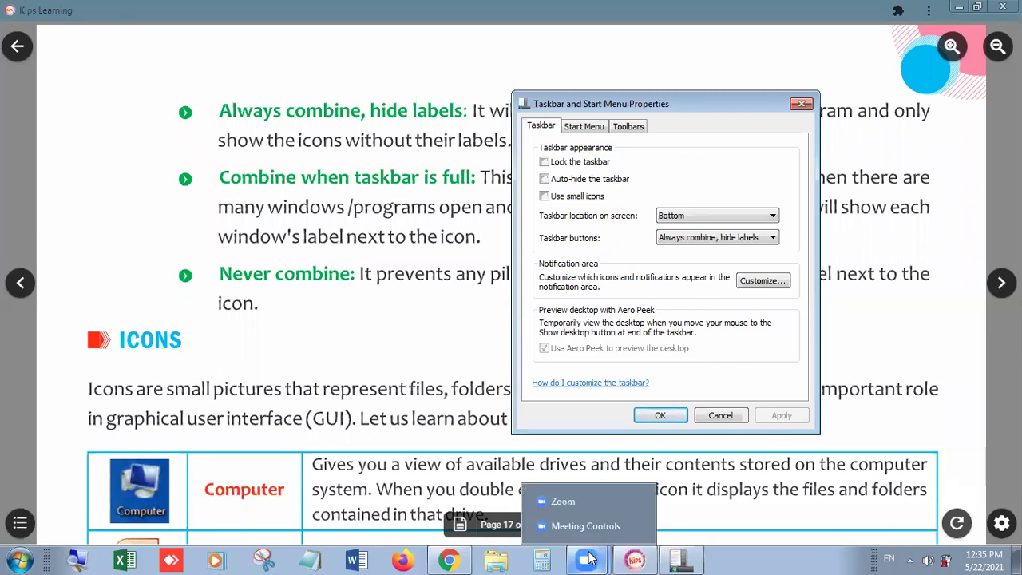
left_click(566, 503)
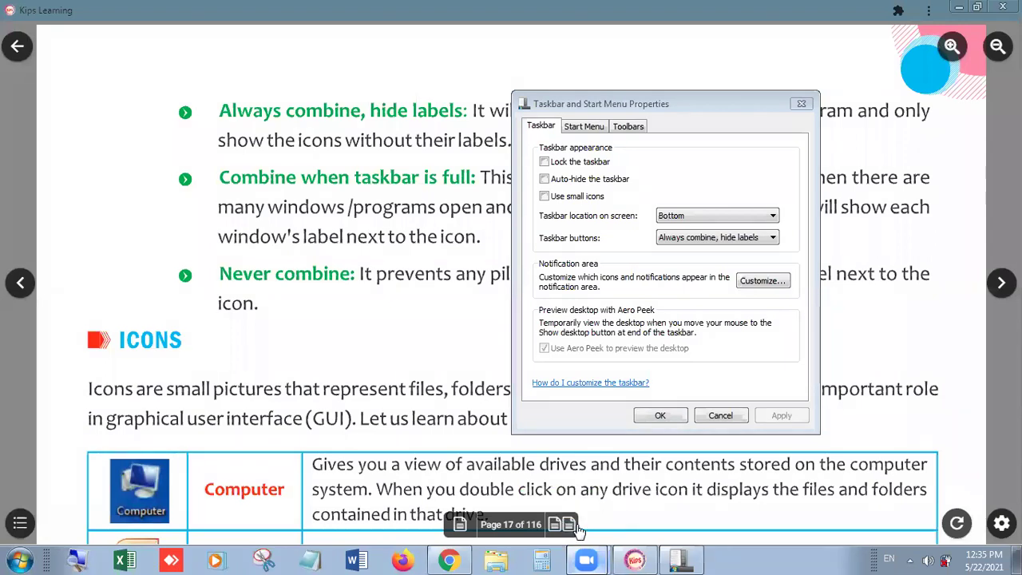
left_click(587, 559)
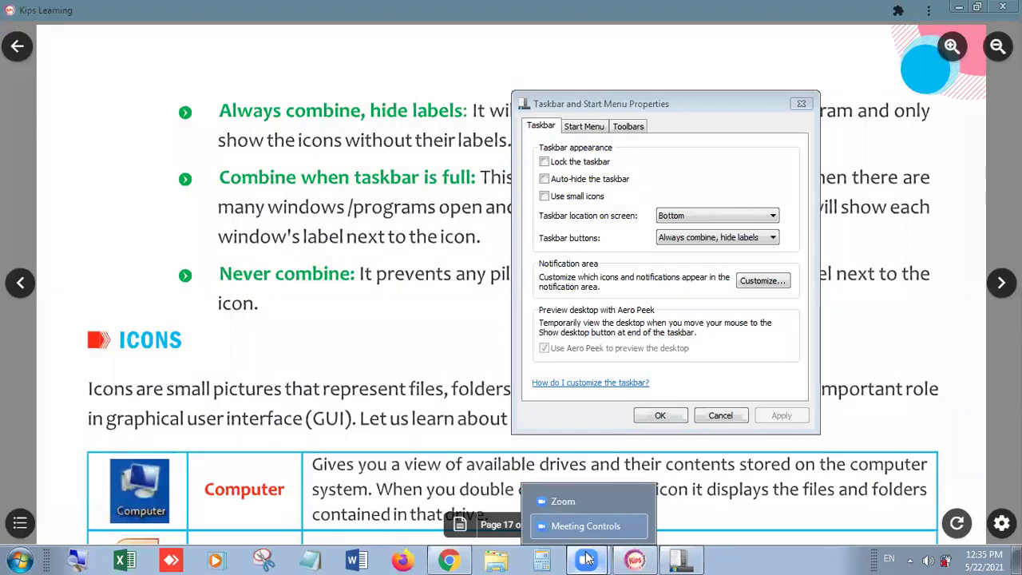
left_click(575, 506)
left_click(587, 559)
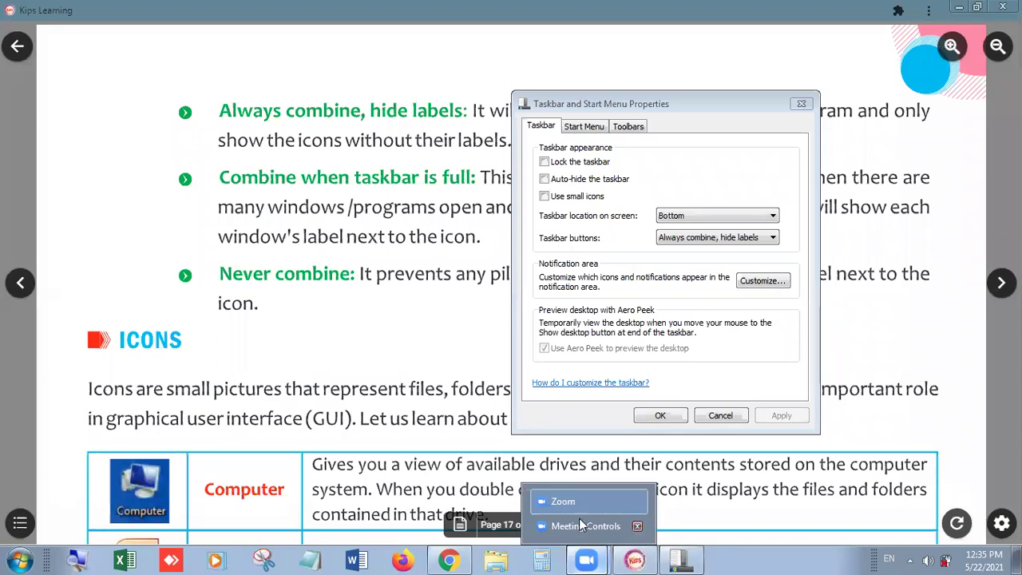
left_click(585, 524)
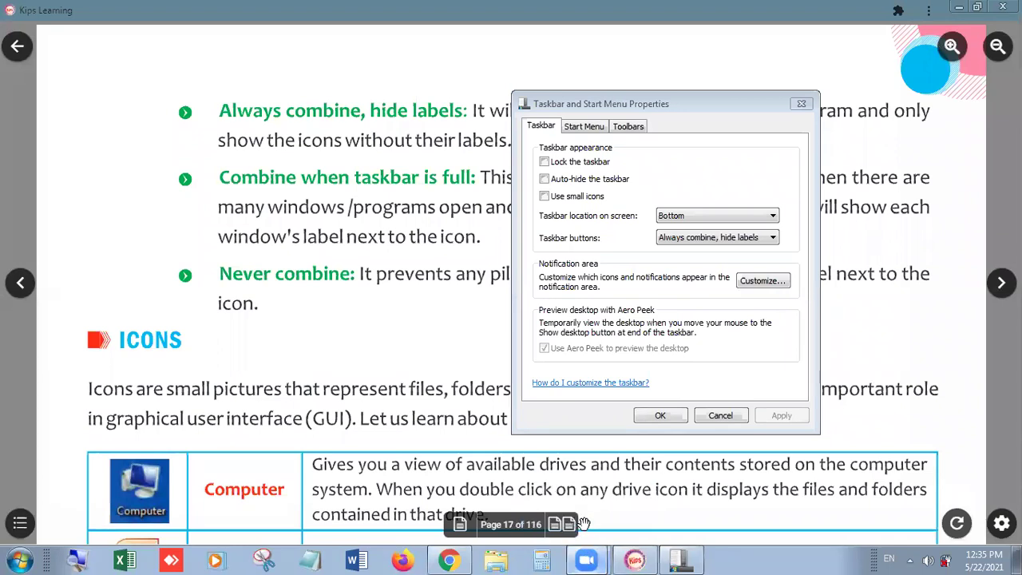
- Bring the Taskbar properties dialog to the front and list the Taskbar buttons grouping choices
left_click(645, 559)
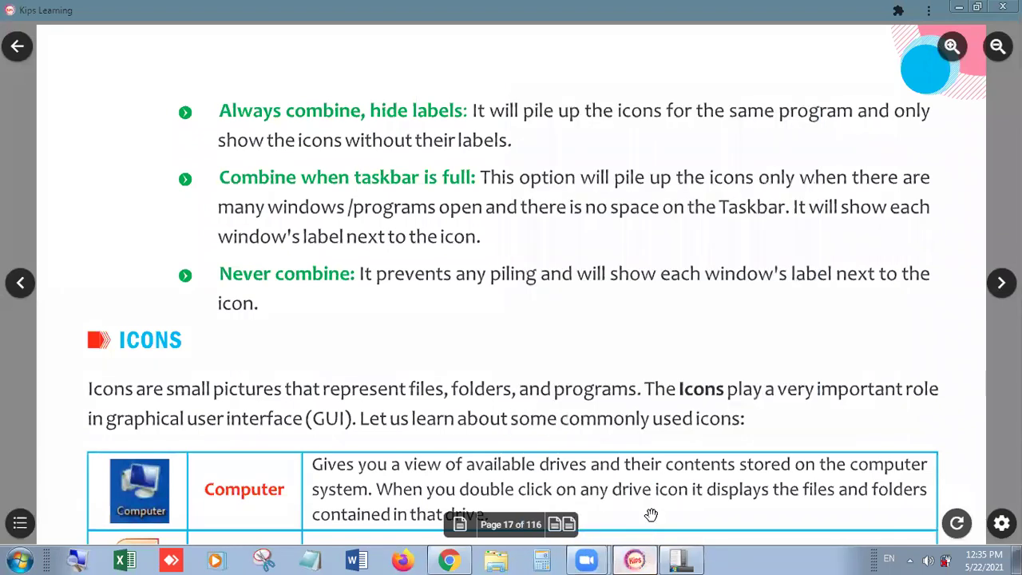
left_click(683, 559)
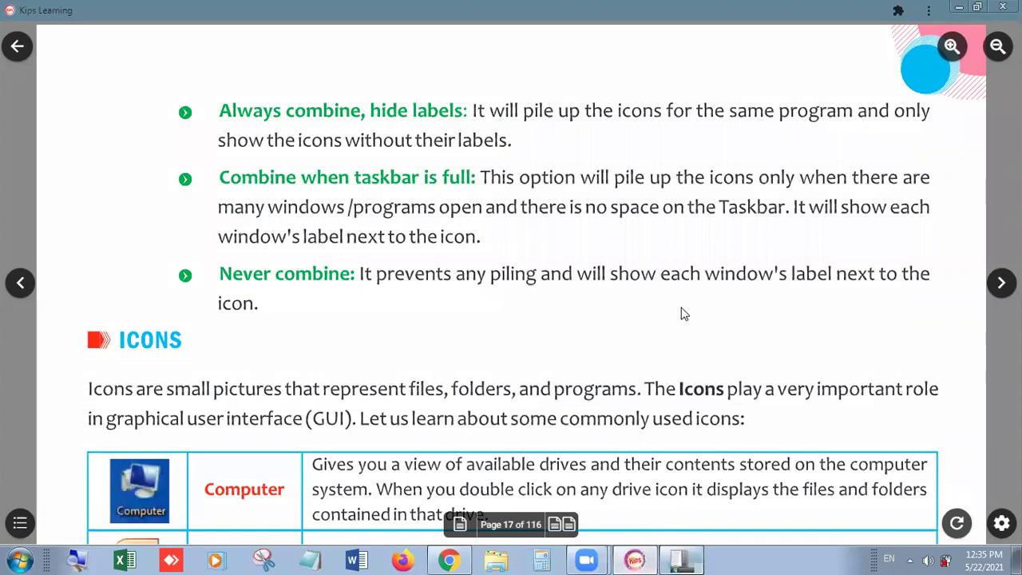
left_click(728, 238)
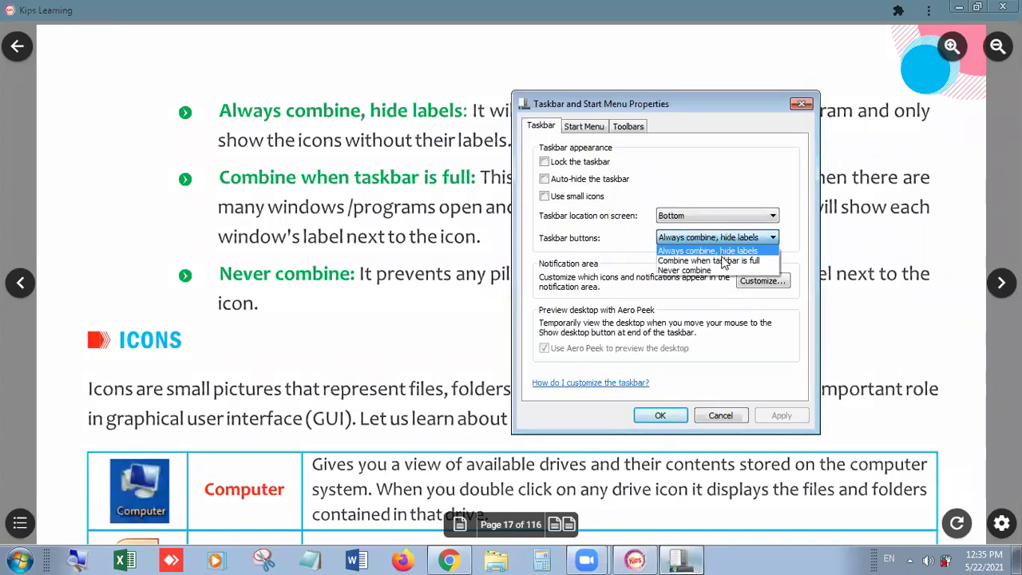
- Set Taskbar buttons to 'Combine when taskbar is full', apply it, and close the properties with OK
left_click(724, 262)
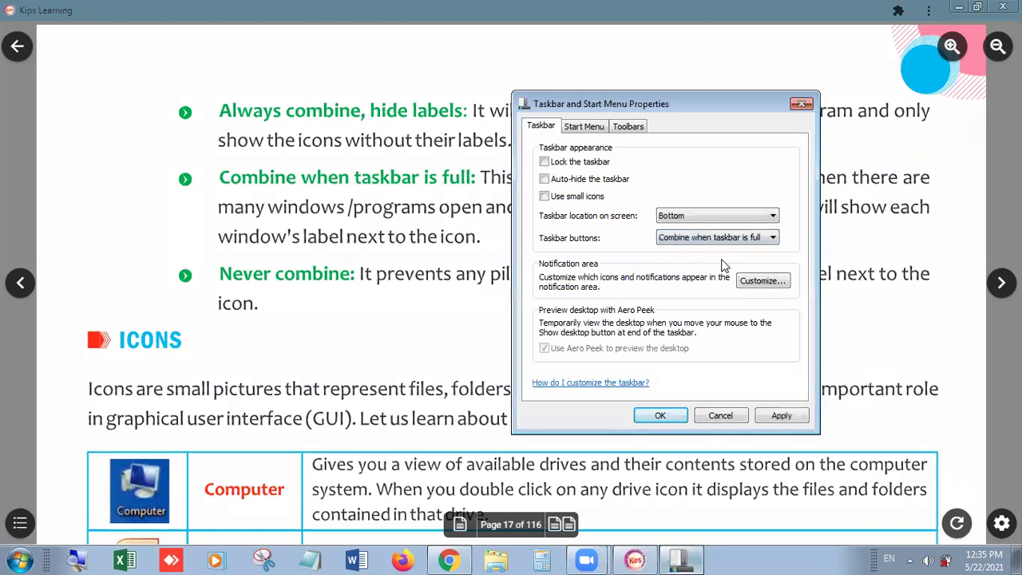
left_click(769, 419)
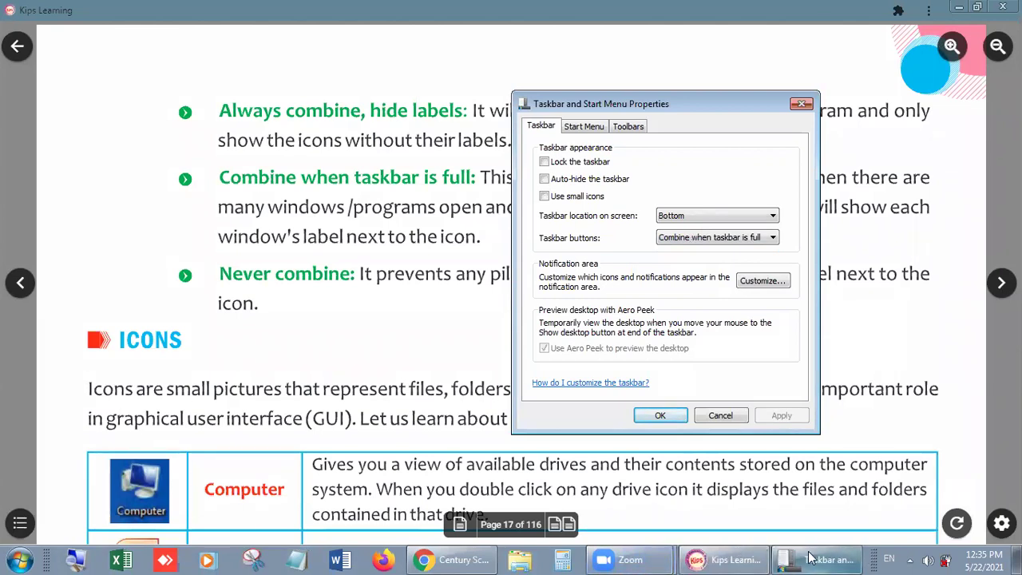
left_click(673, 415)
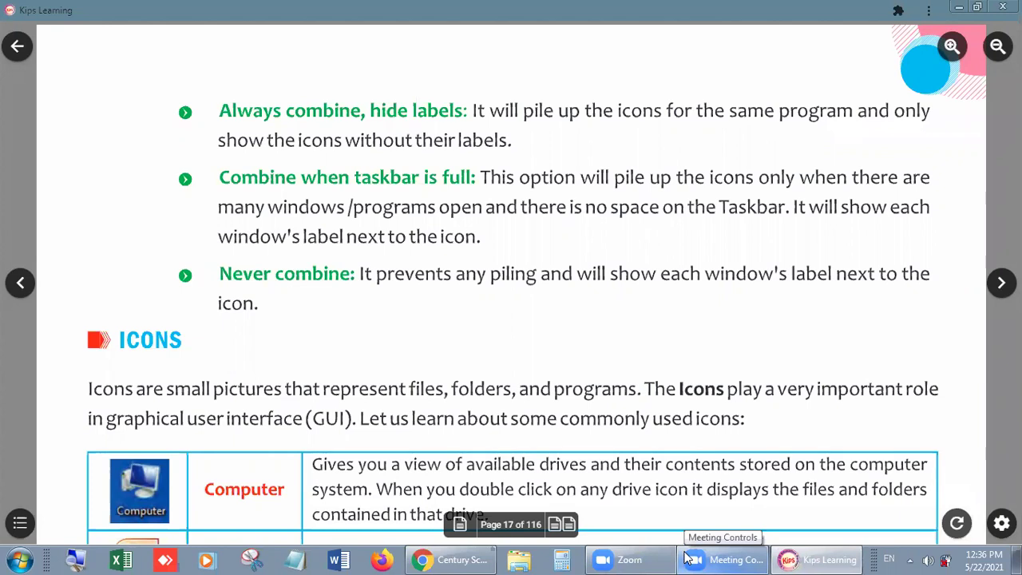
- From the taskbar's Properties, set Taskbar buttons back to 'Always combine, hide labels', apply, and OK
right_click(870, 558)
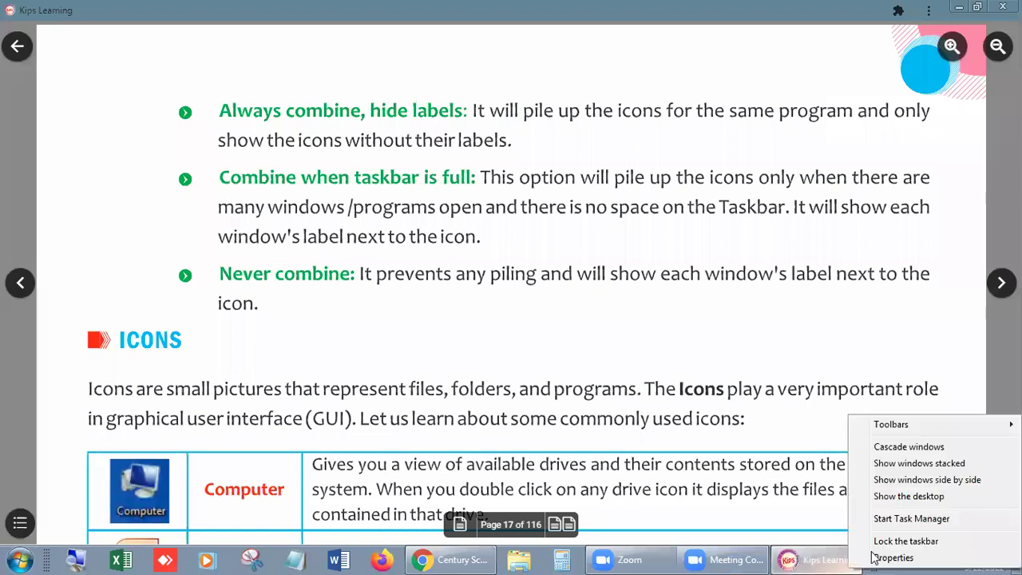
left_click(885, 555)
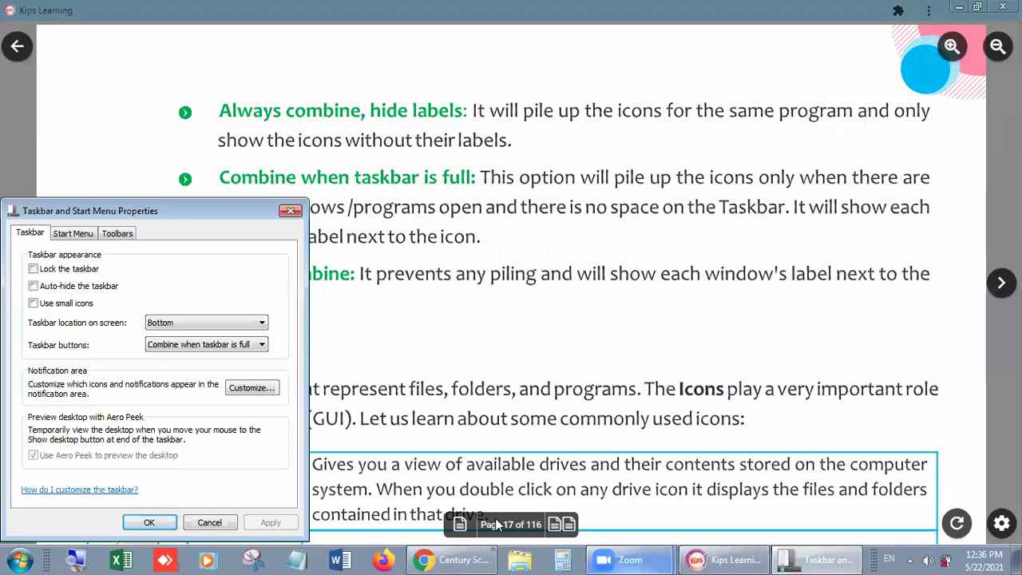
left_click(238, 350)
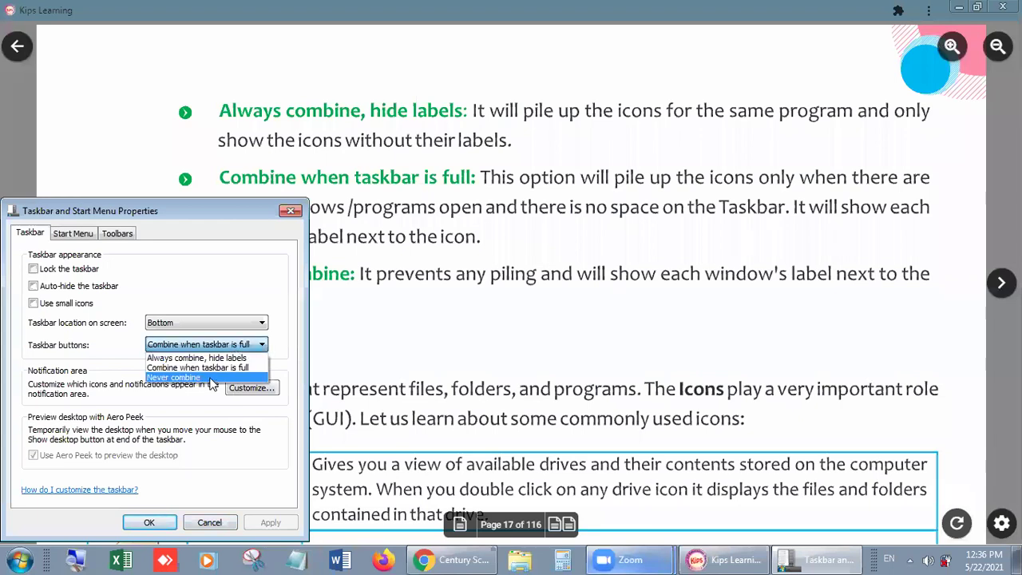
left_click(213, 343)
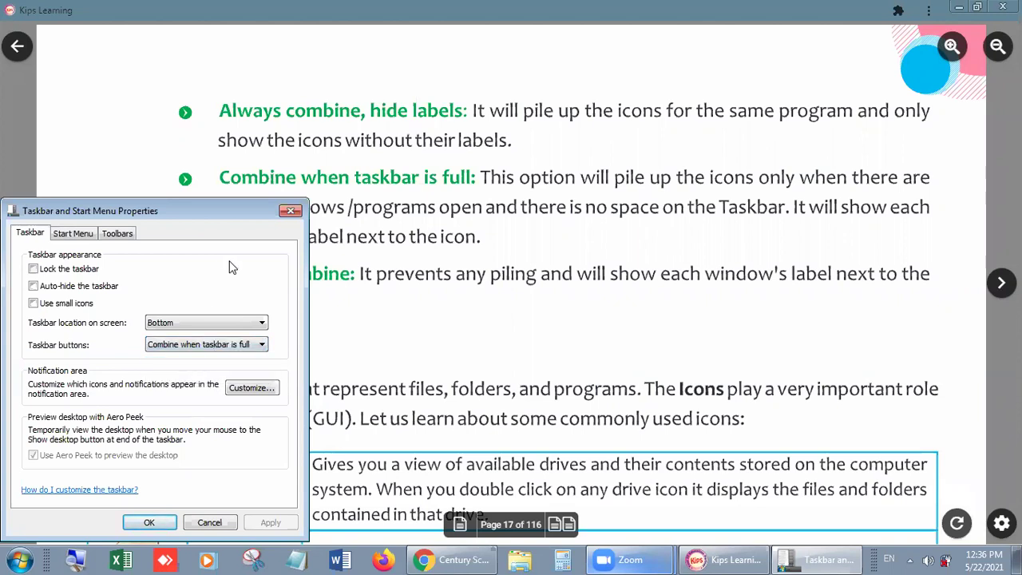
left_click(221, 352)
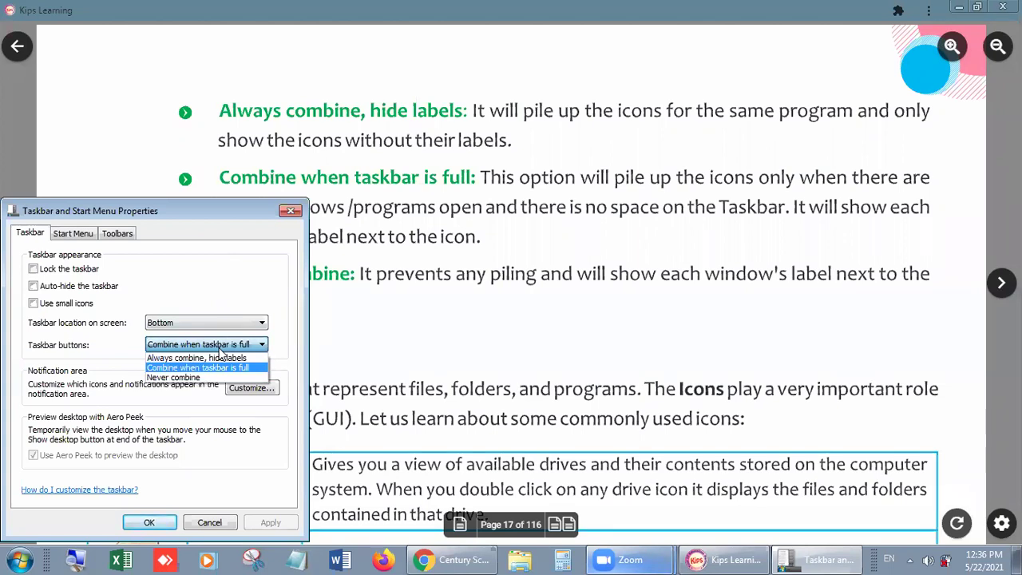
left_click(220, 358)
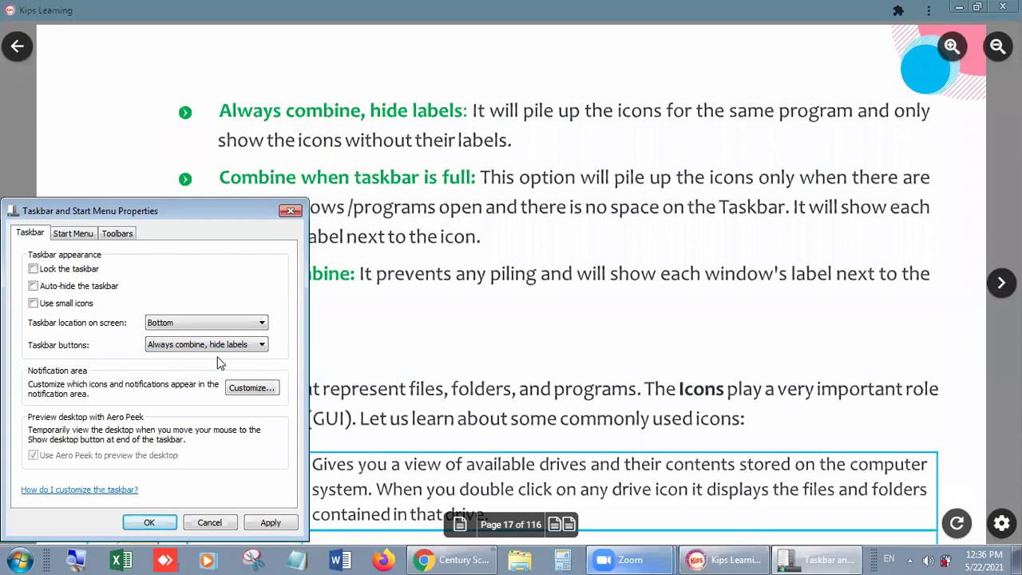
left_click(272, 522)
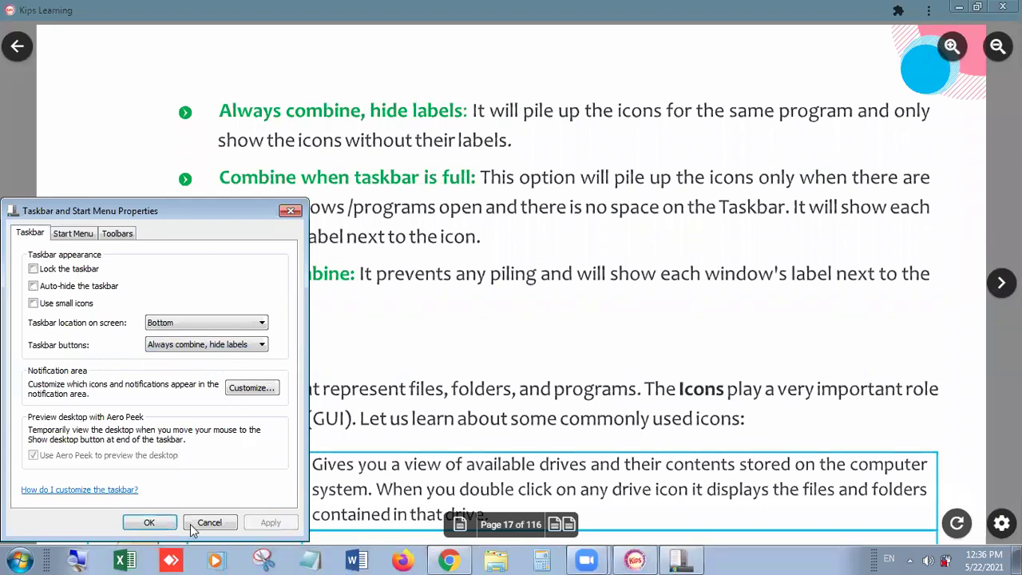
left_click(159, 523)
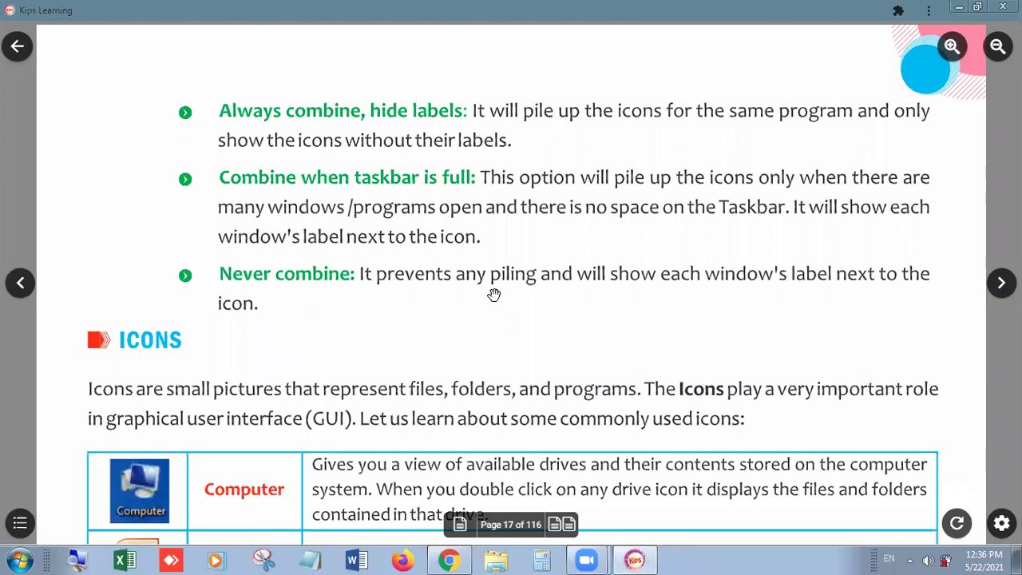
- Scroll the e-book to the Icons table, then minimise all windows to the desktop
scroll(464, 188, "down", 2)
scroll(493, 214, "down", 2)
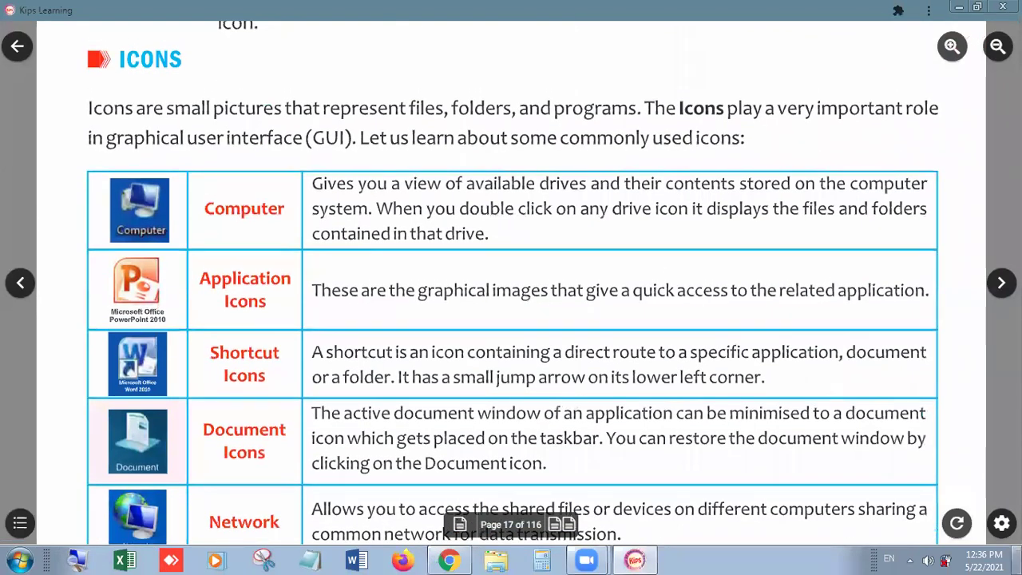
left_click(586, 560)
key("super+d")
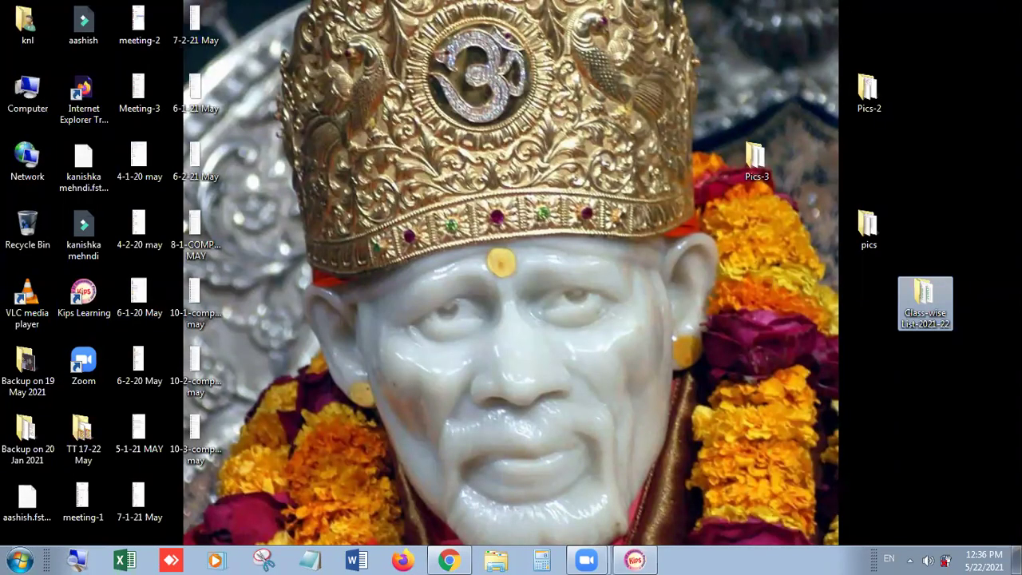
left_click(283, 230)
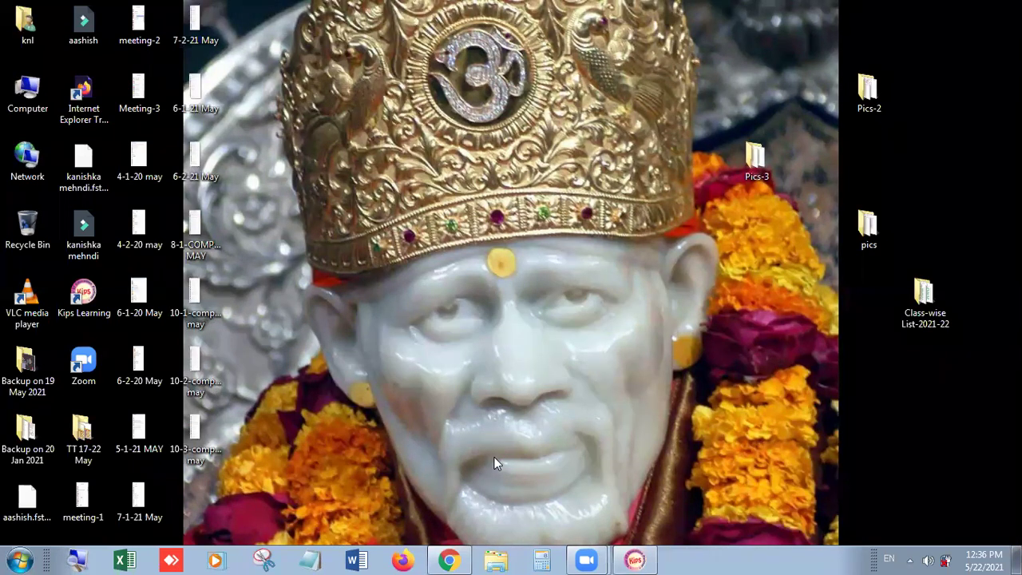
- Check the book's Recycle row, select the desktop Computer icon, and return to the desktop
left_click(651, 553)
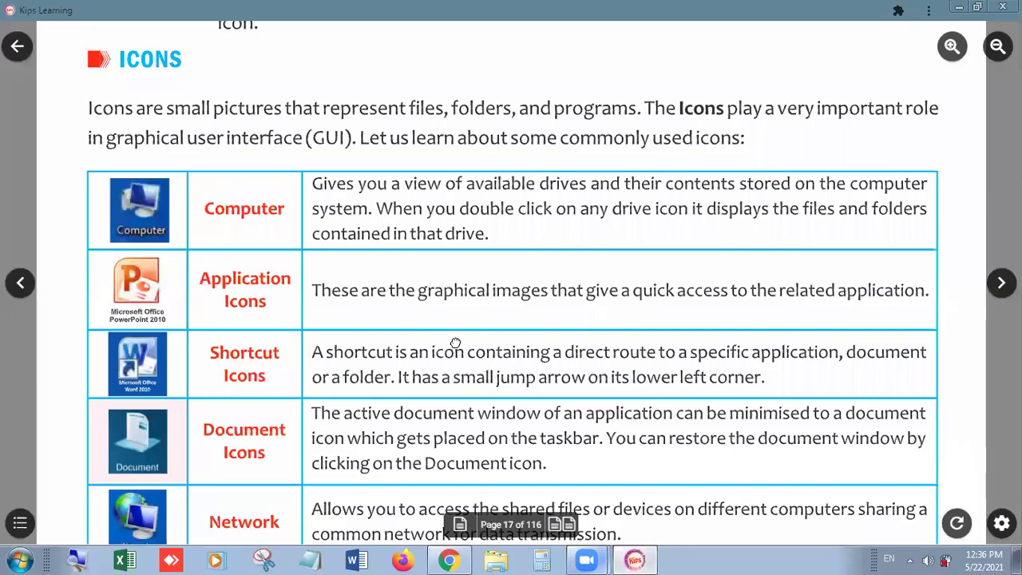
left_click_drag(454, 344, 450, 299)
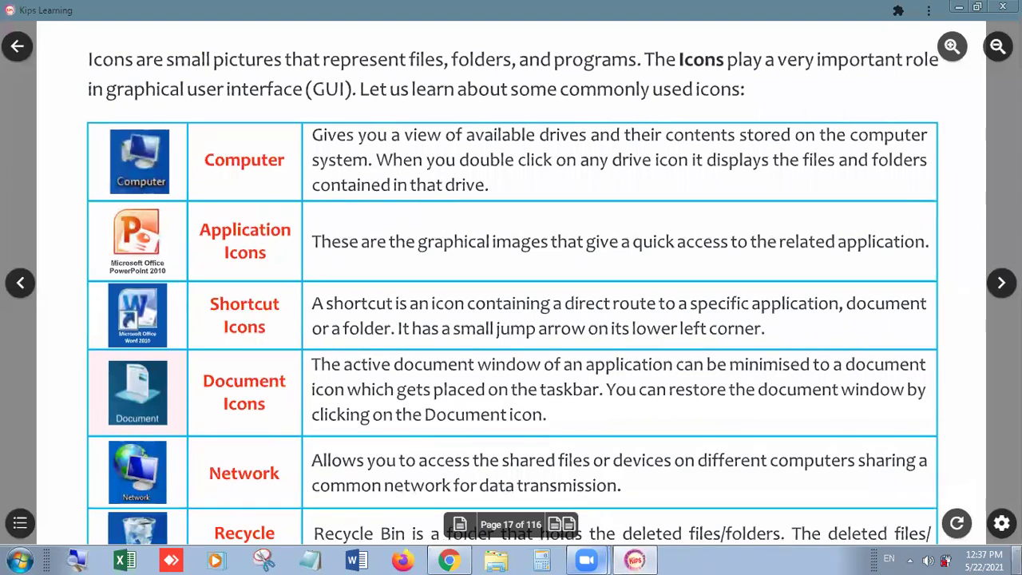
left_click(1018, 561)
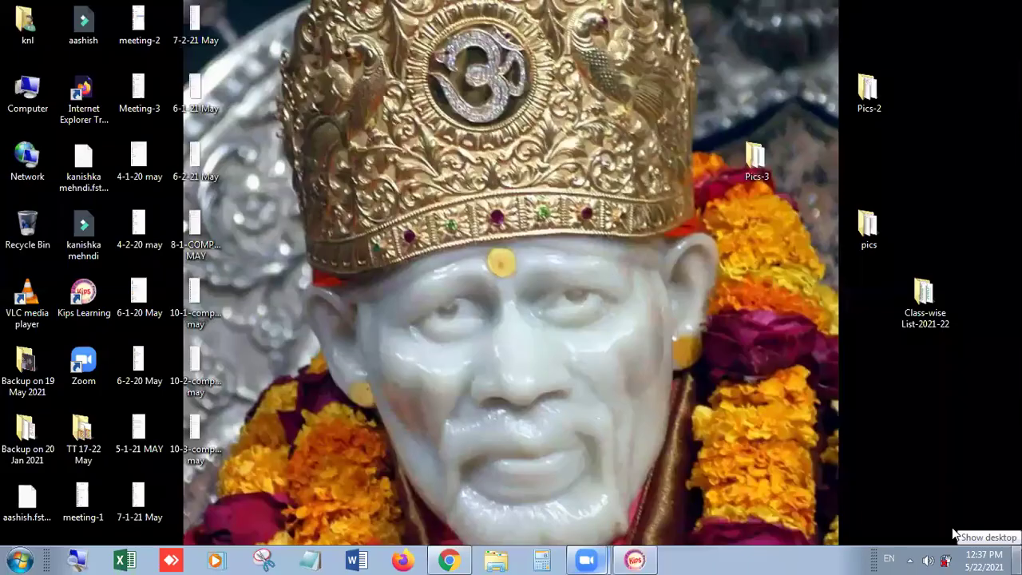
left_click(27, 97)
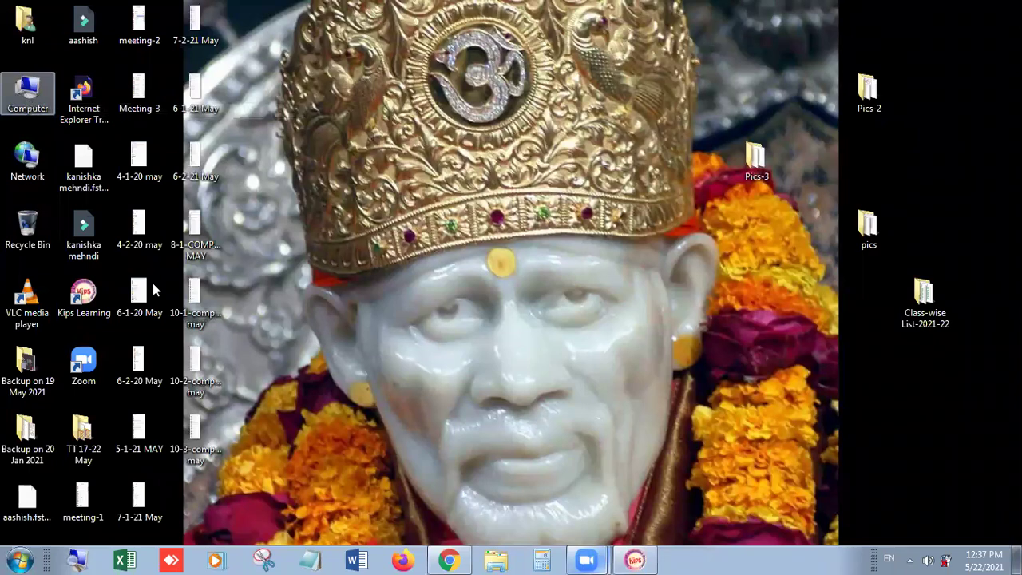
left_click(635, 559)
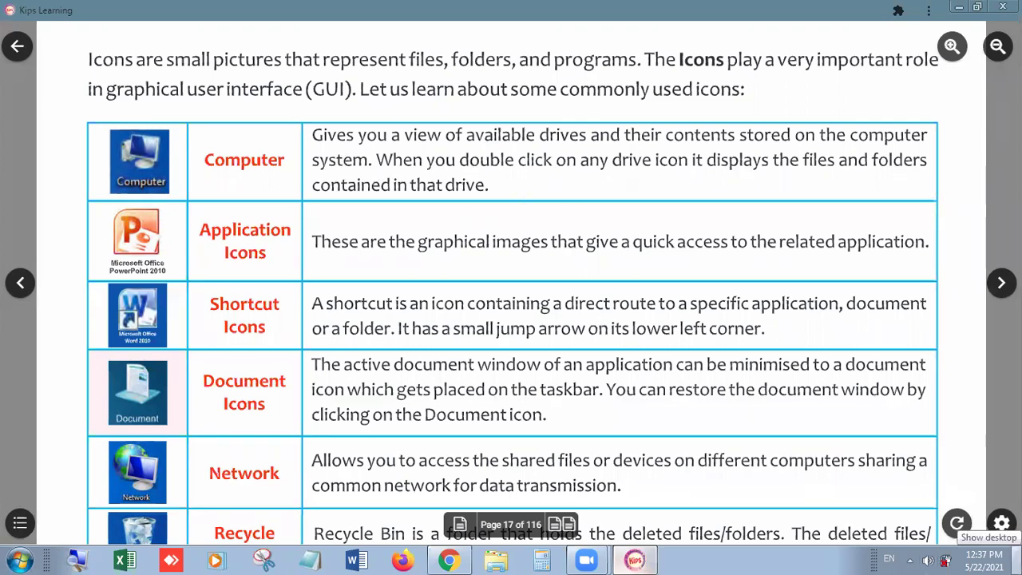
left_click(1018, 559)
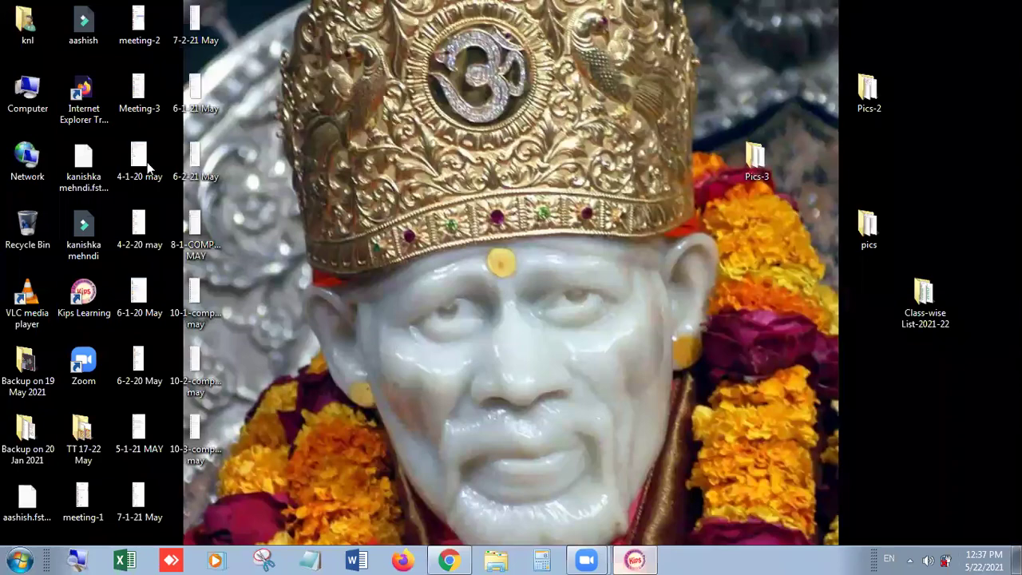
- Open Computer and browse Local Disk (C:) before returning to the drive list
double_click(32, 94)
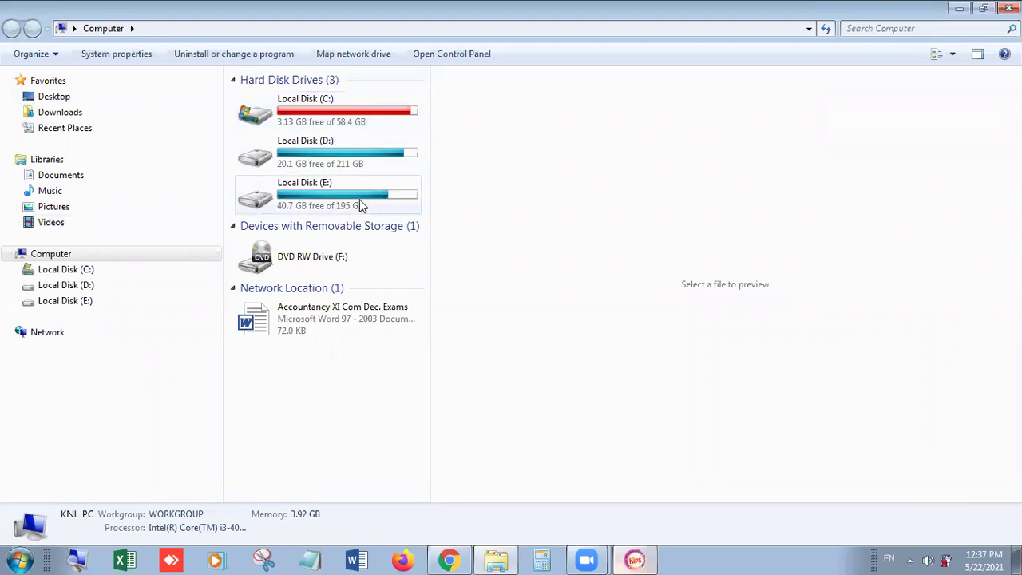
mouse_move(366, 119)
mouse_move(346, 208)
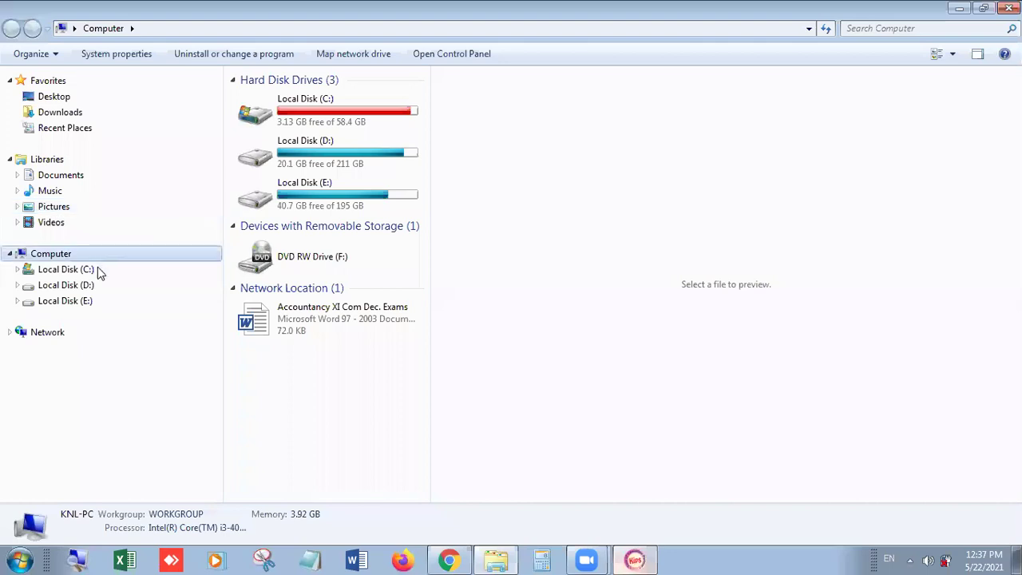
double_click(314, 118)
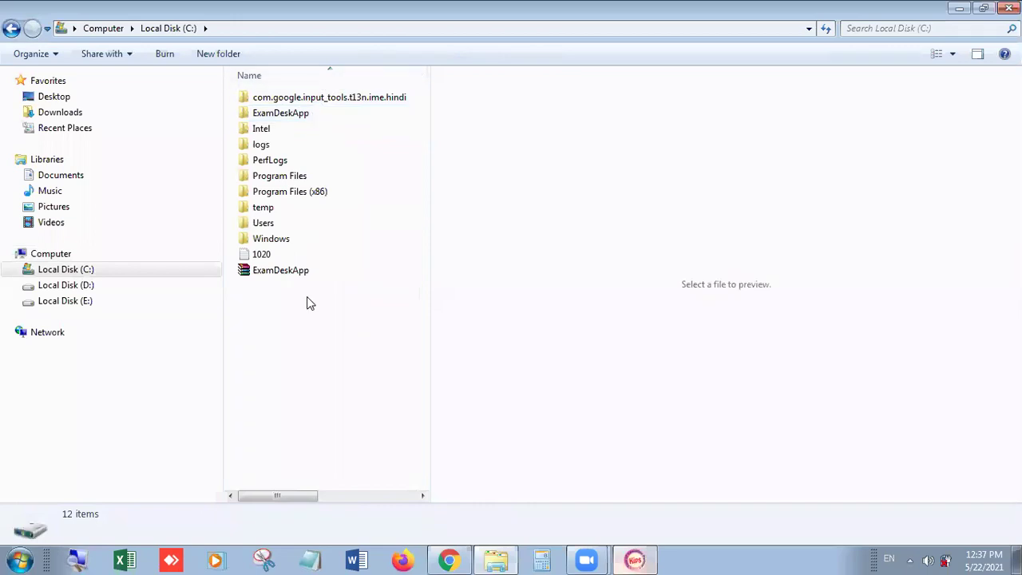
left_click(79, 256)
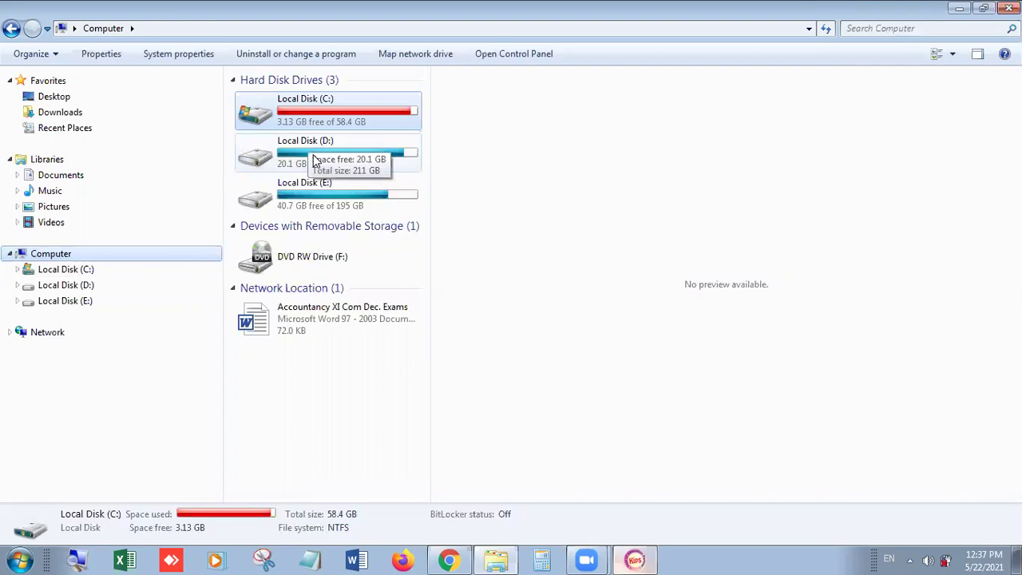
- Browse the folders on Local Disk (D:) and Local Disk (E:), then close the Computer window
double_click(315, 160)
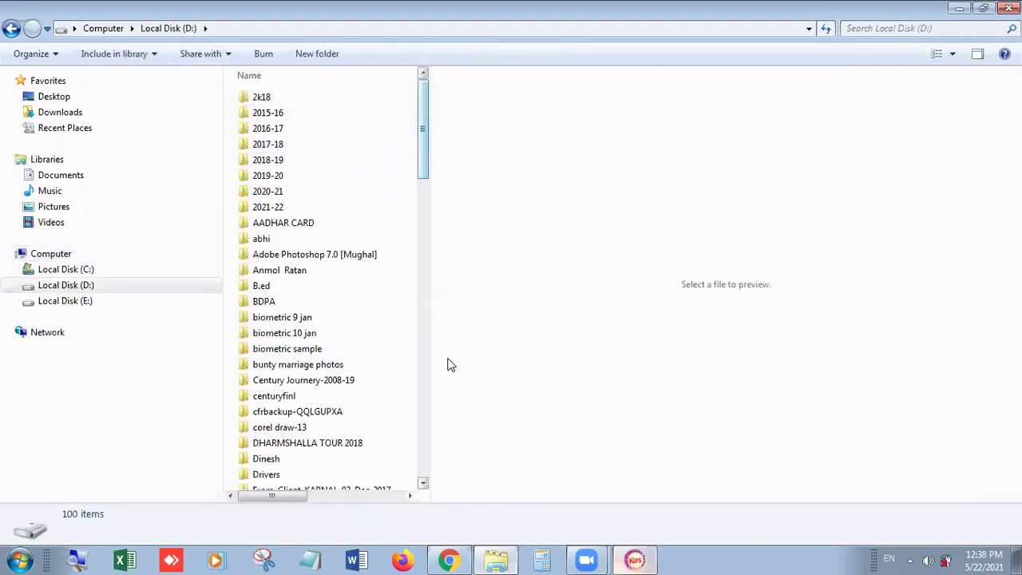
mouse_move(424, 157)
left_mouse_down()
mouse_move(450, 356)
mouse_move(446, 447)
mouse_move(440, 162)
left_mouse_up()
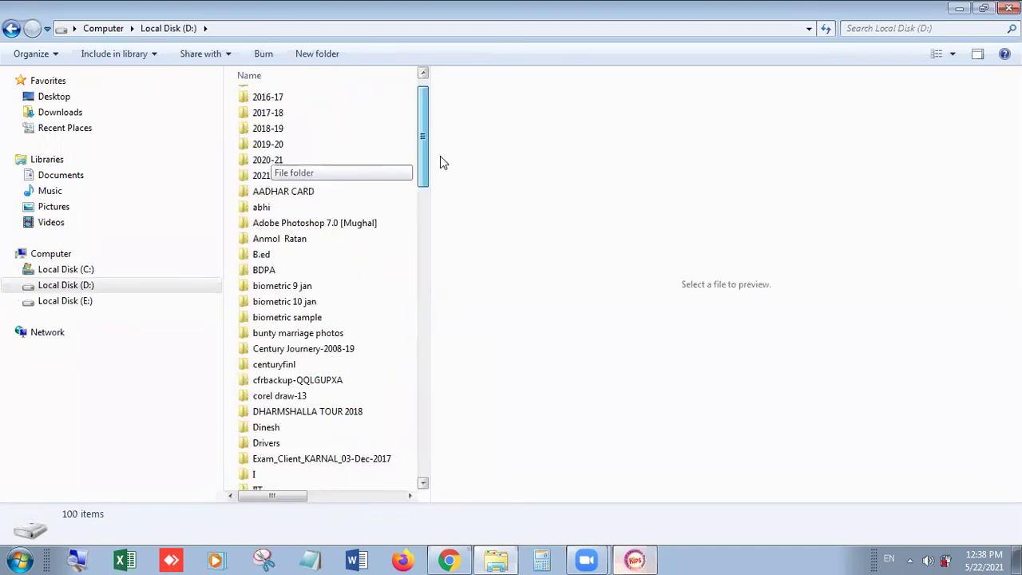
left_click(50, 253)
double_click(295, 196)
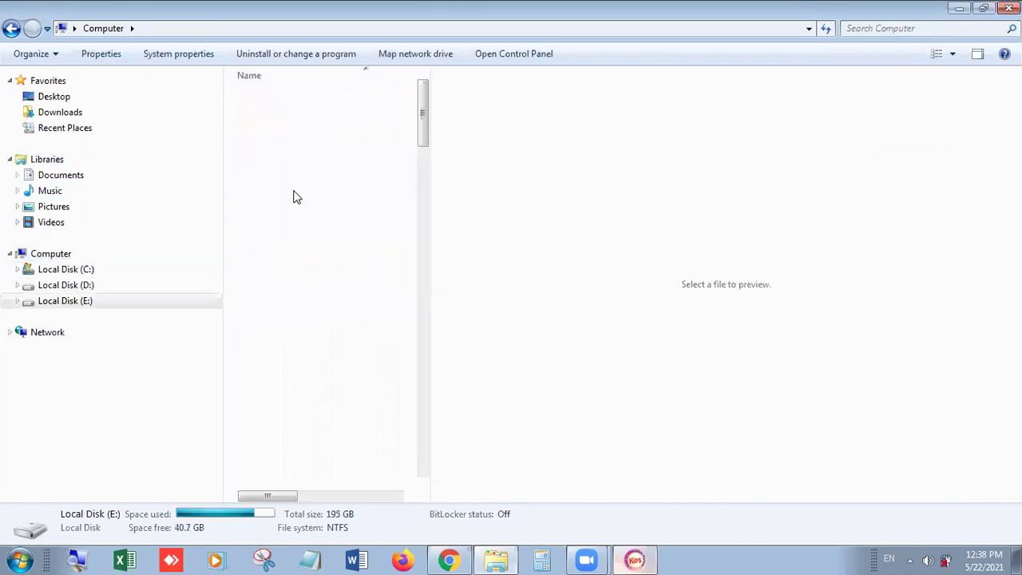
left_click_drag(422, 116, 109, 254)
left_click(84, 253)
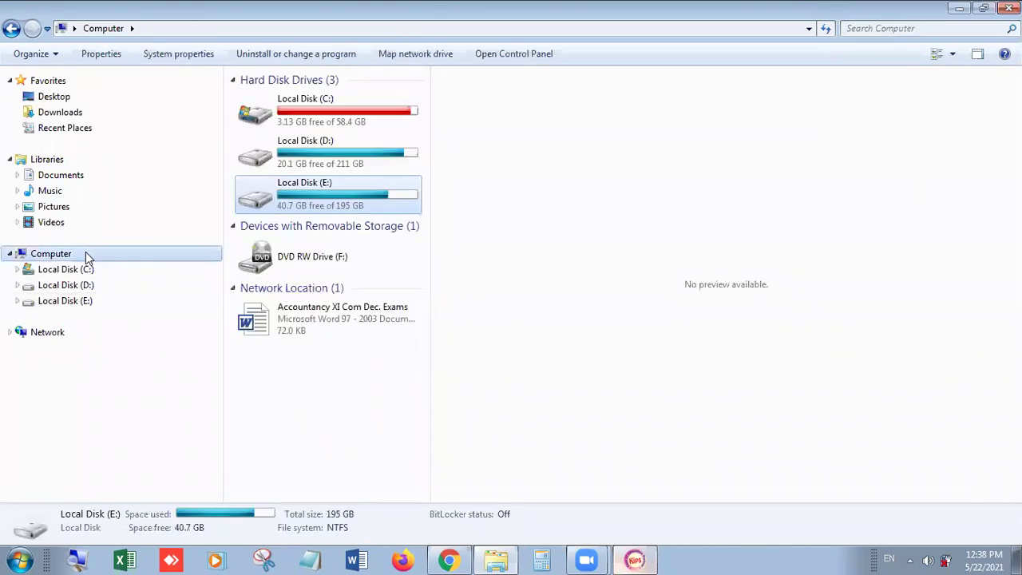
left_click(1010, 8)
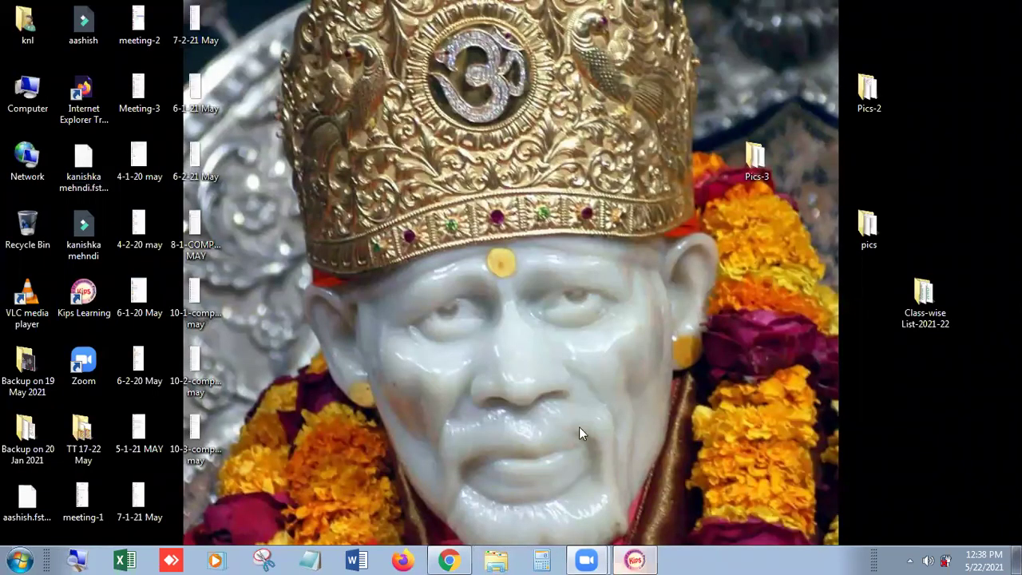
left_click(635, 559)
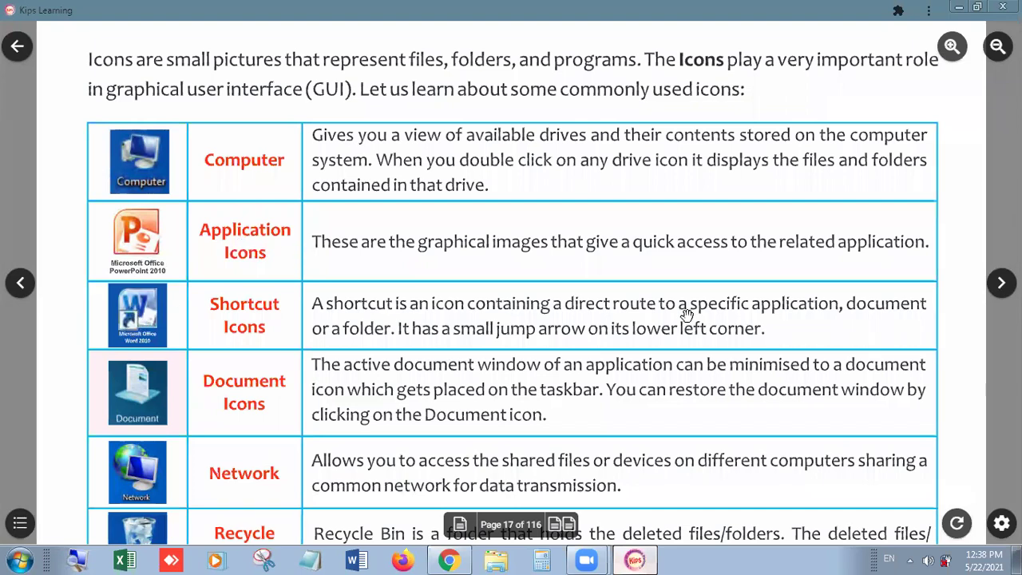
left_click(1017, 561)
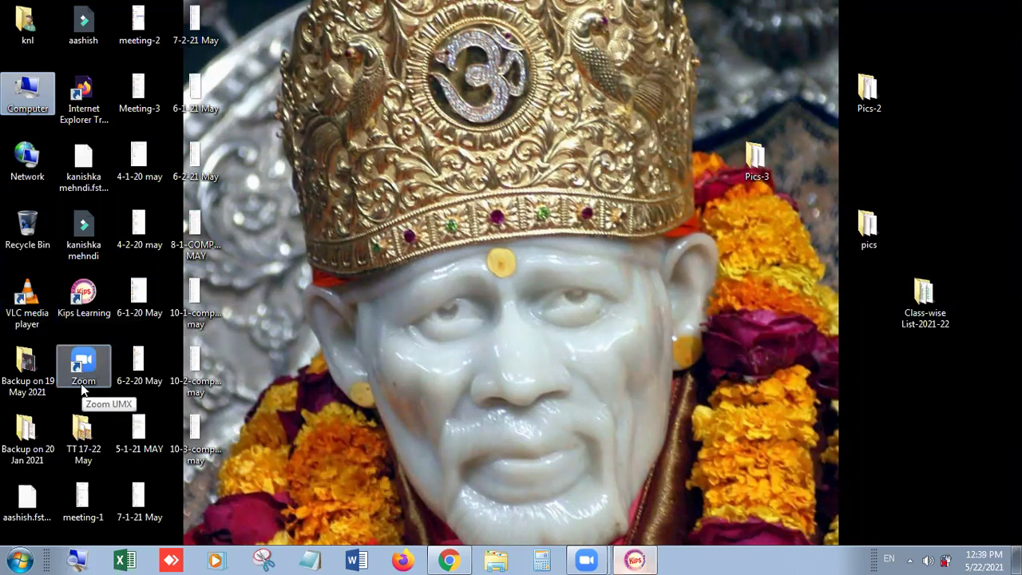
left_click(94, 118)
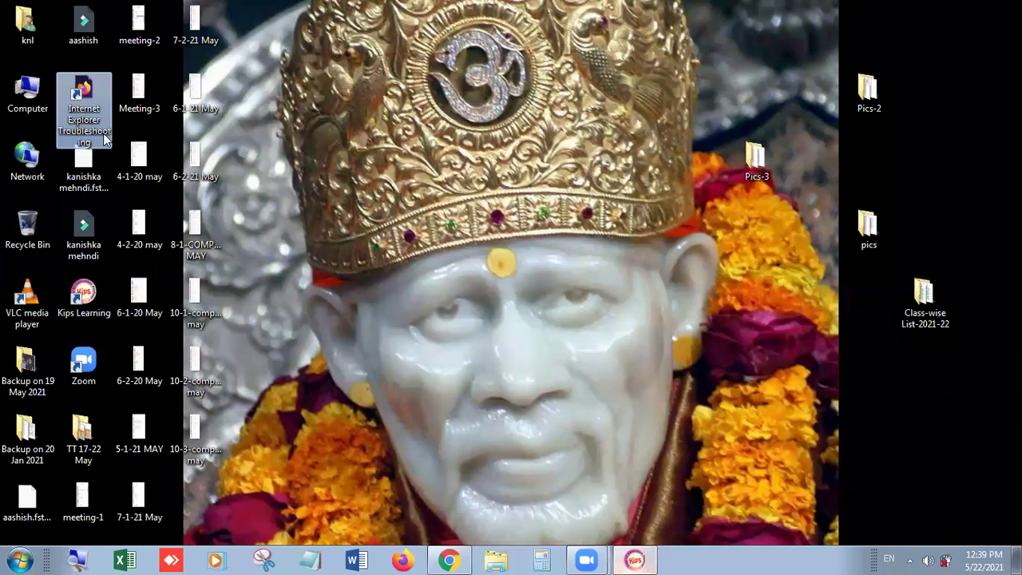
left_click(292, 336)
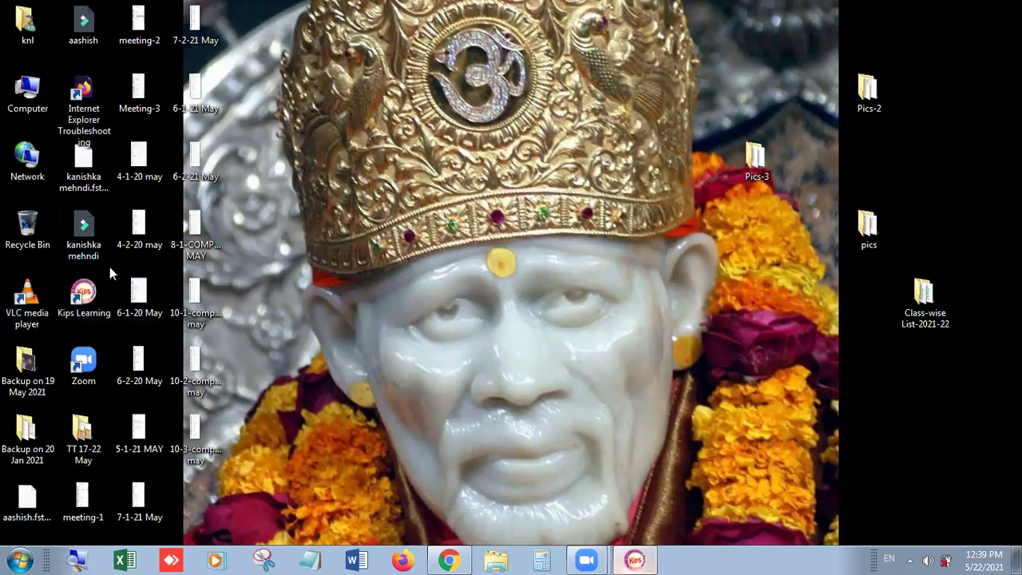
left_click(635, 559)
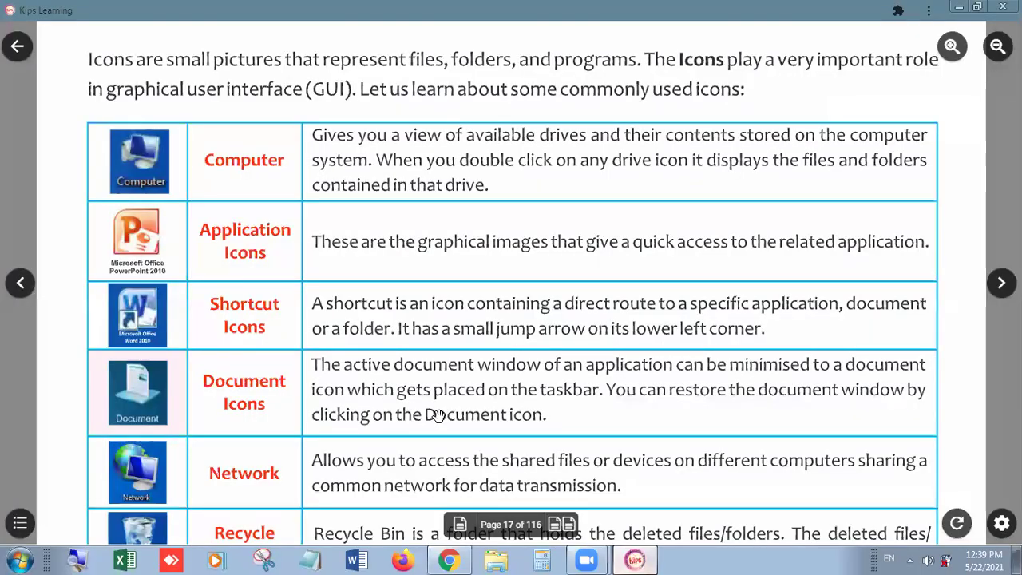
scroll(431, 349, "down", 3)
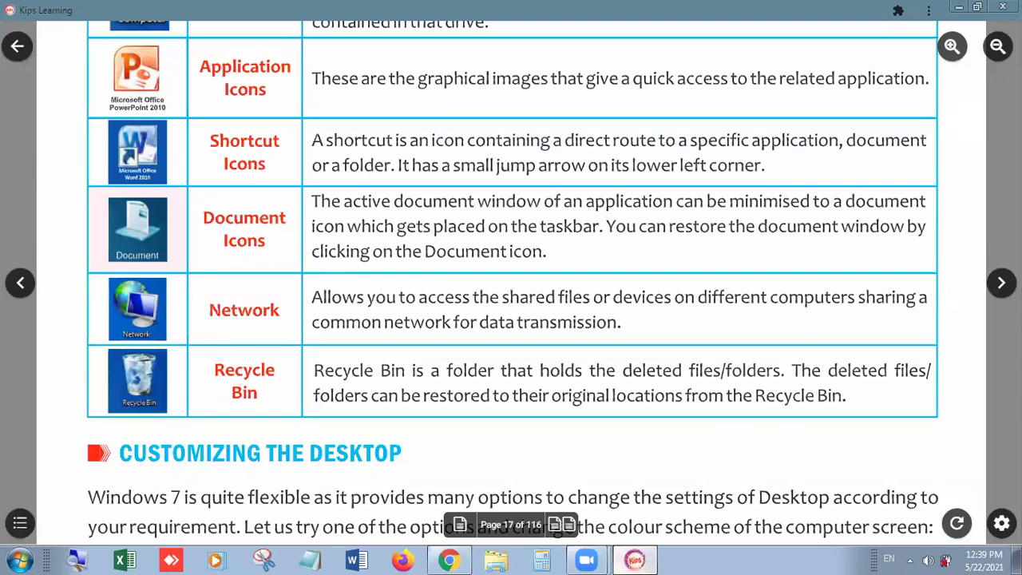
left_click(1018, 561)
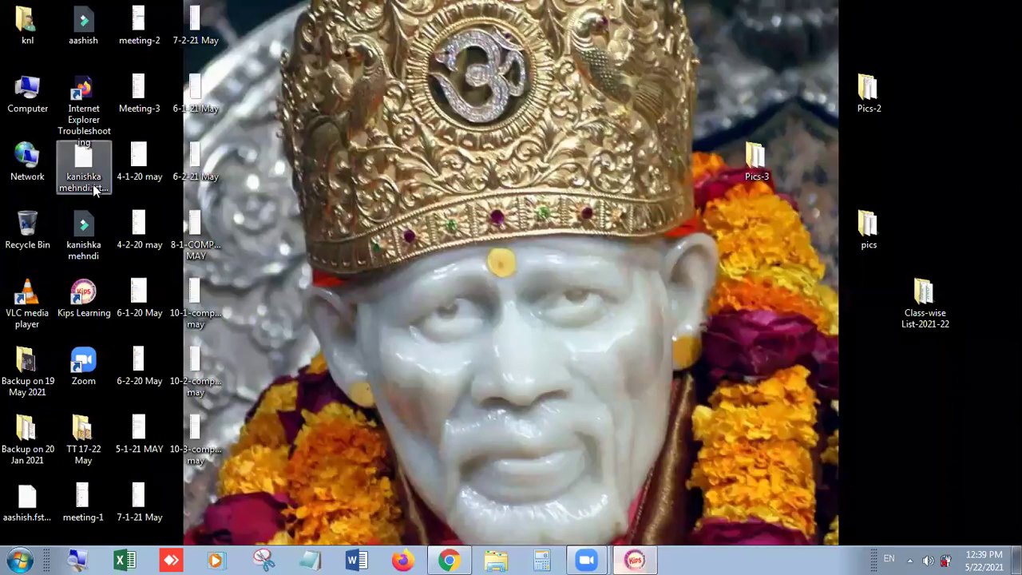
left_click(28, 160)
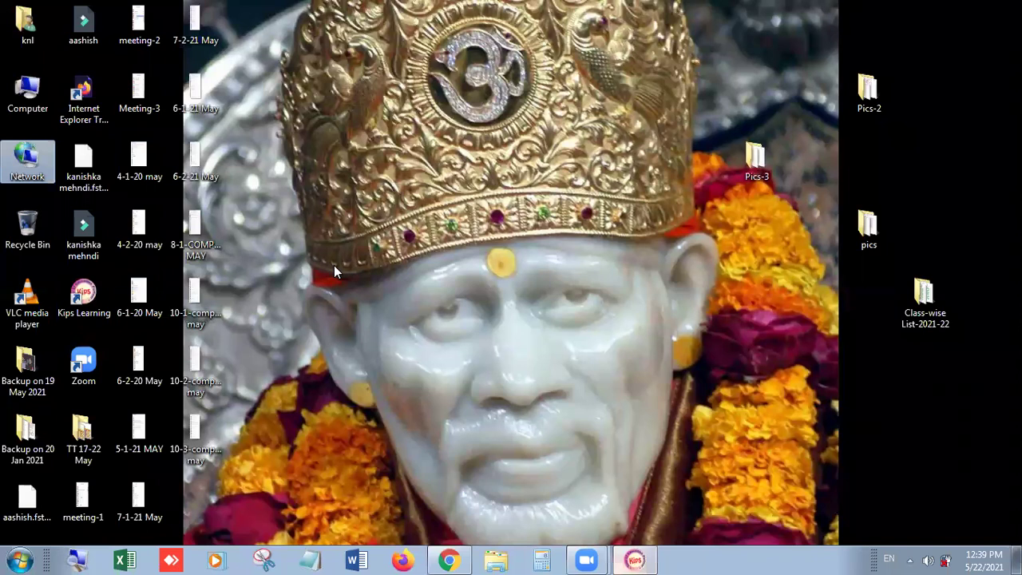
double_click(14, 162)
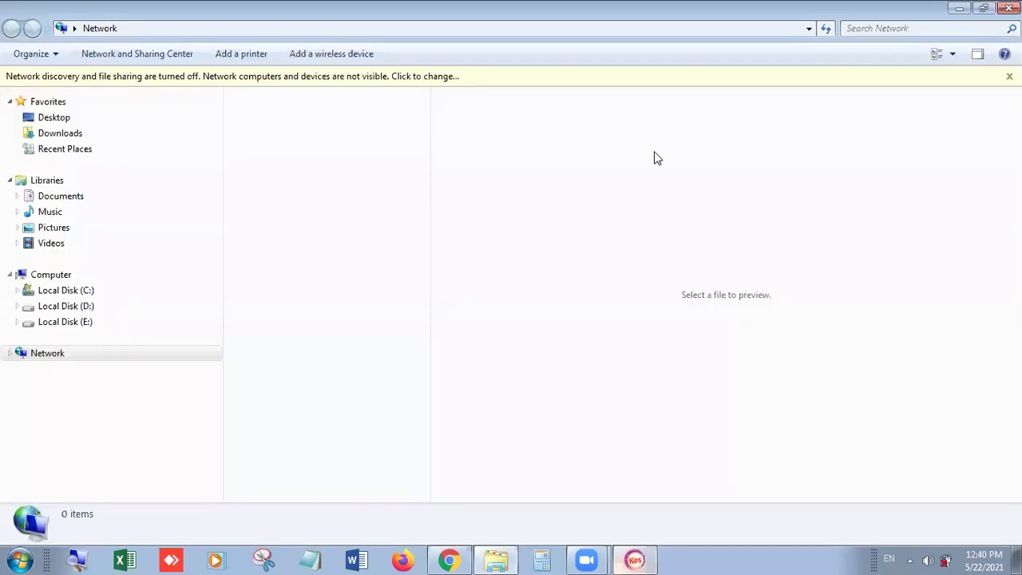
left_click(383, 76)
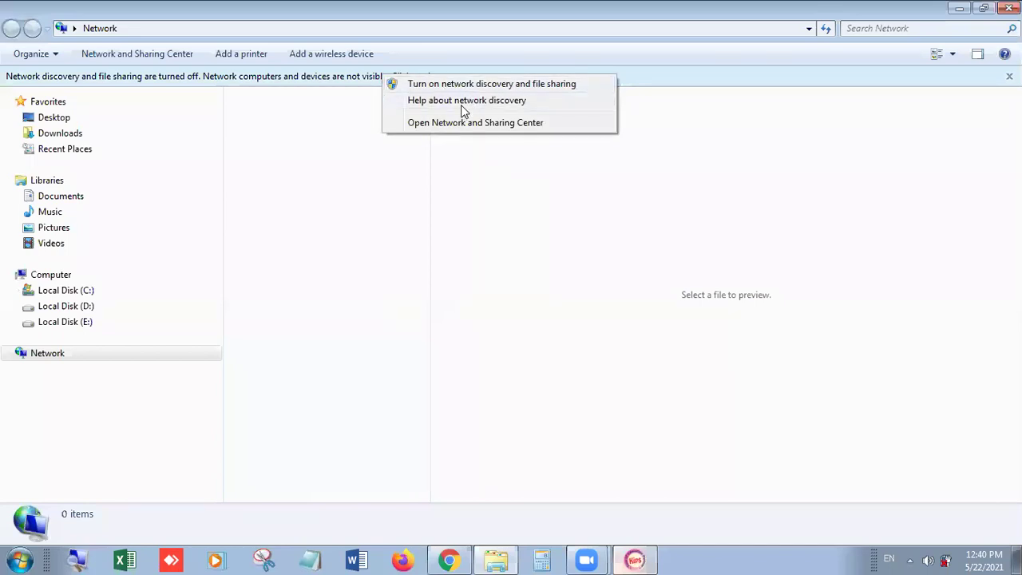
left_click(491, 83)
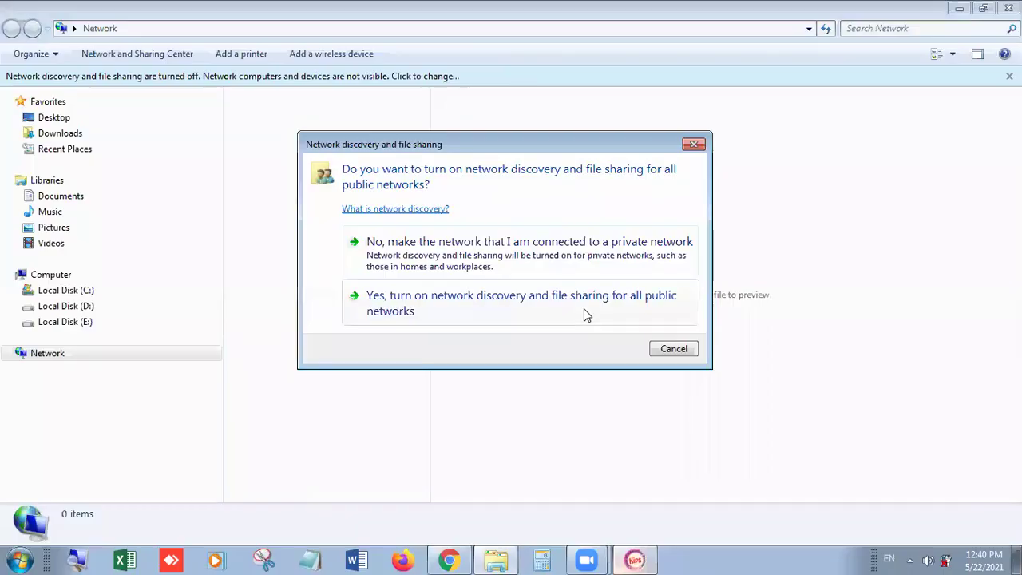
left_click(674, 349)
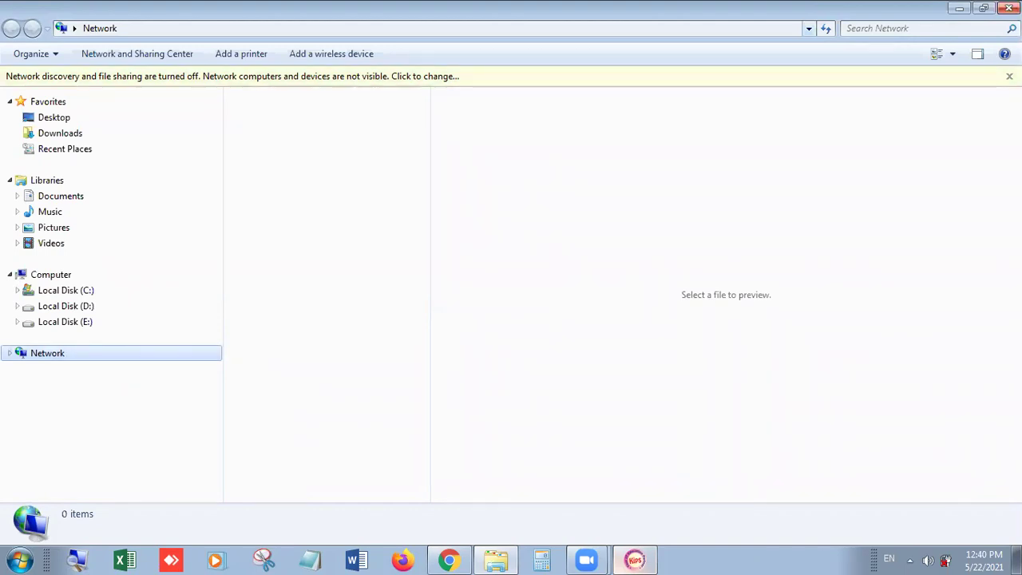
left_click(1010, 8)
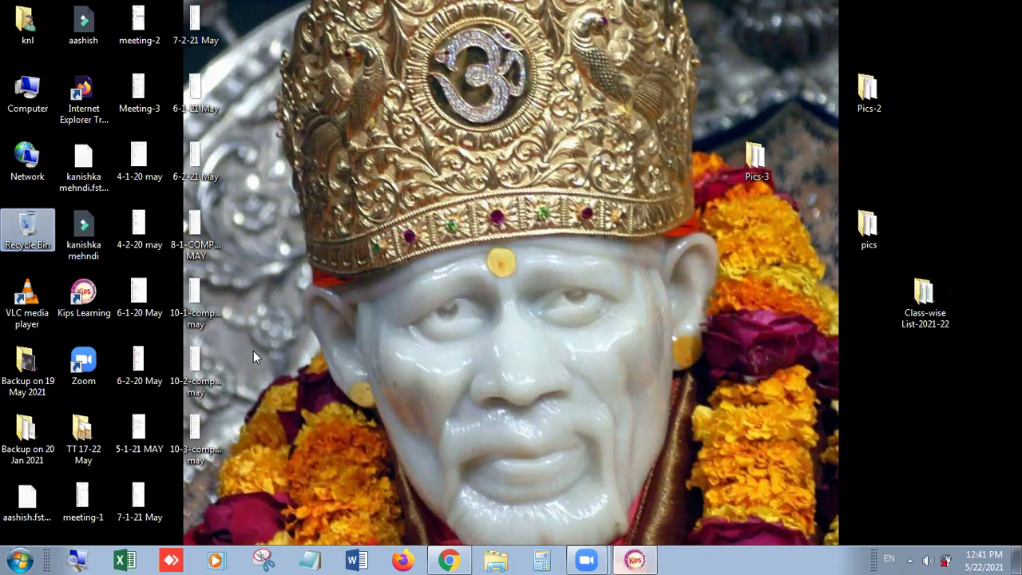
- Delete meeting-1 from the desktop via its right-click menu and confirm Yes
left_click(85, 493)
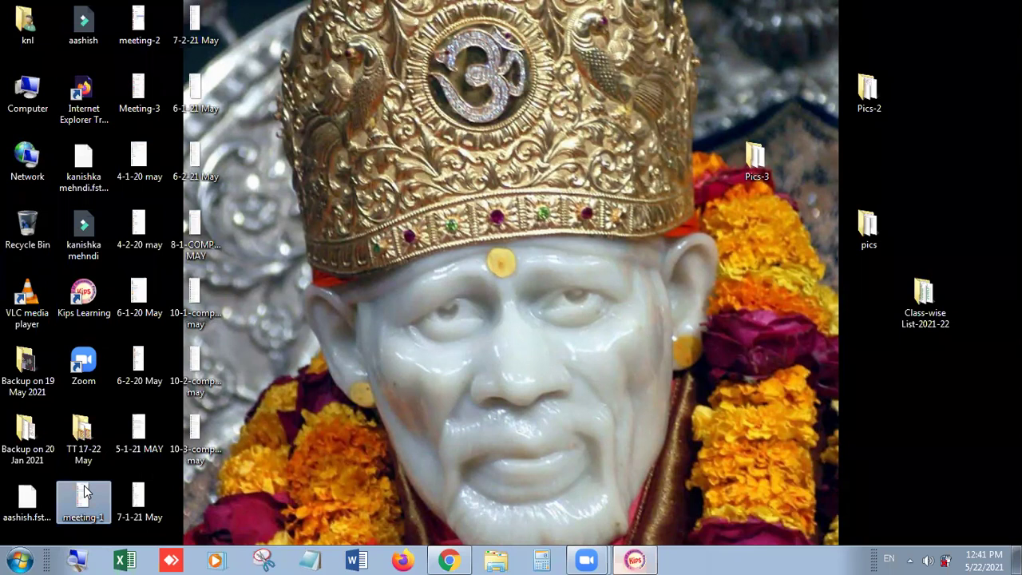
right_click(85, 493)
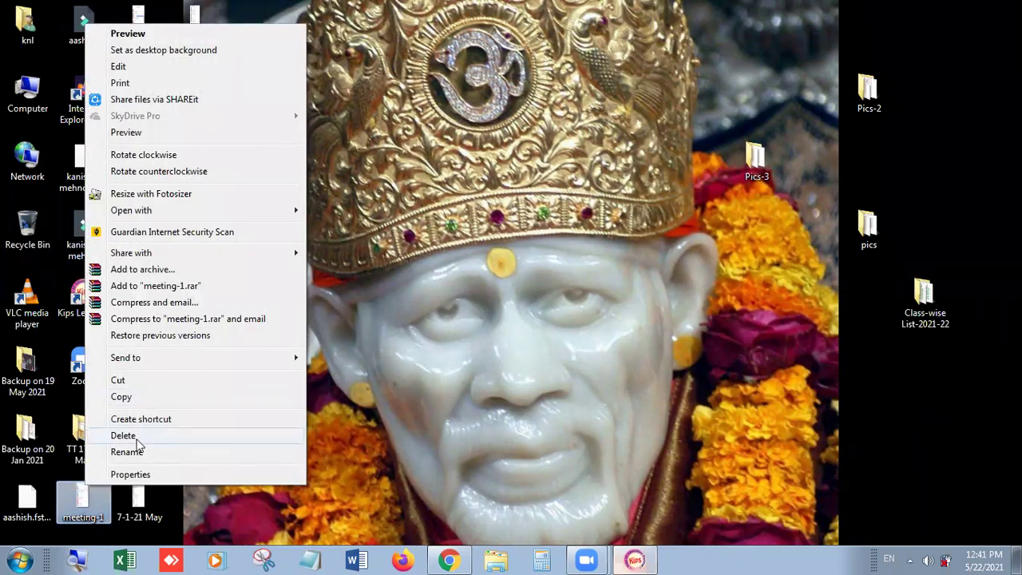
left_click(136, 440)
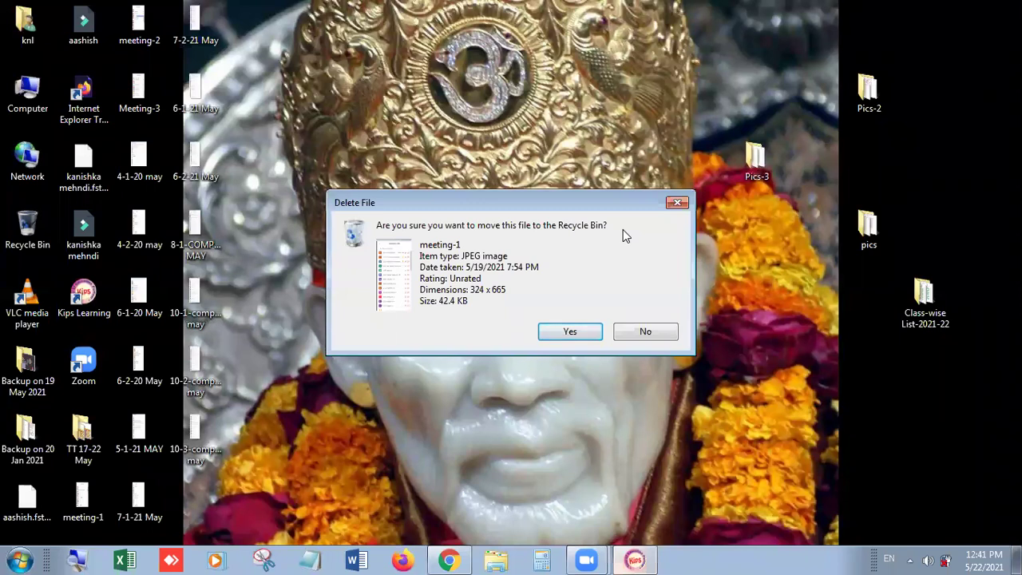
left_click(570, 334)
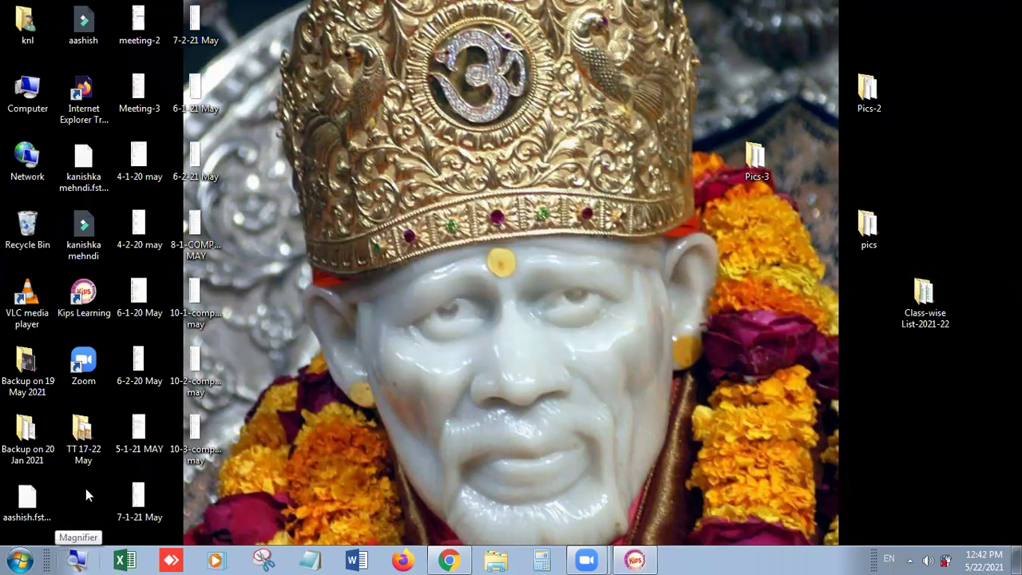
- Open the Recycle Bin and try restoring meeting-1 from the toolbar
left_click(24, 224)
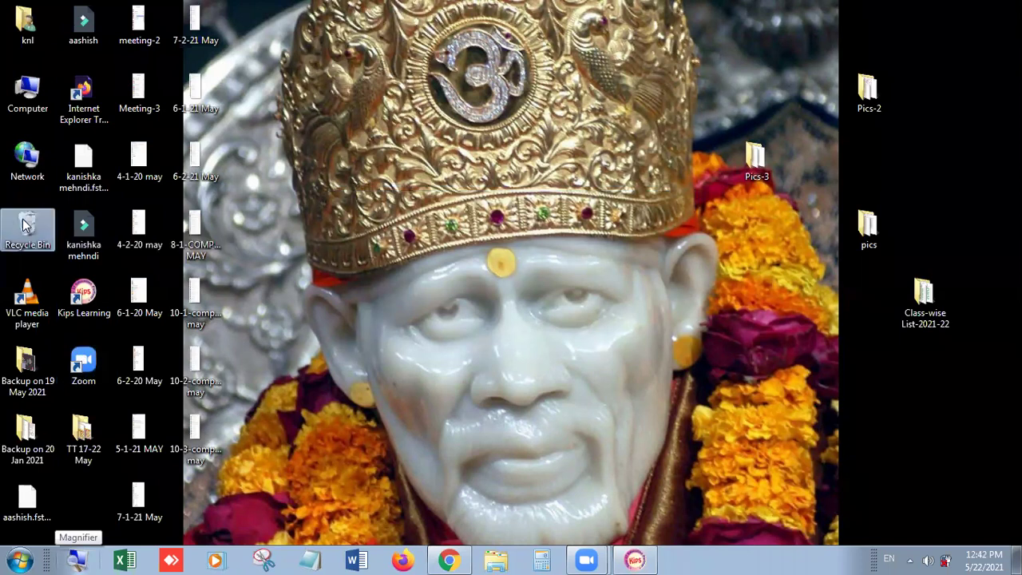
double_click(24, 223)
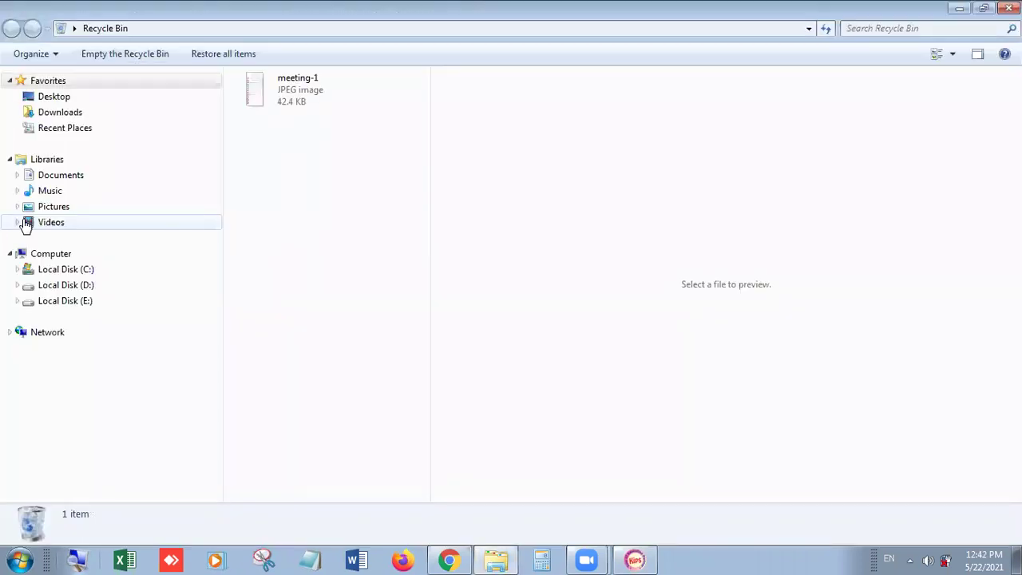
left_click(295, 101)
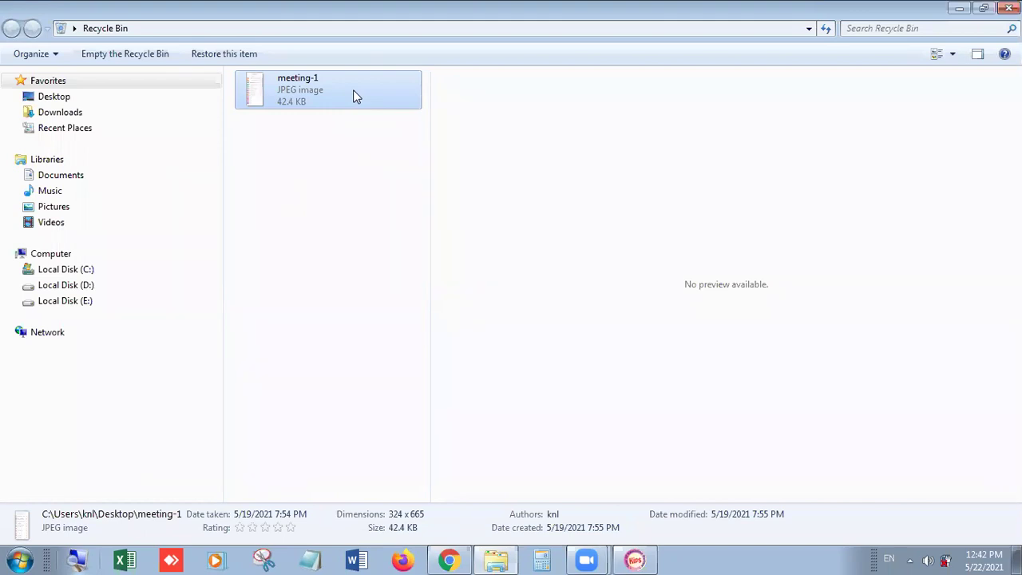
left_click(231, 52)
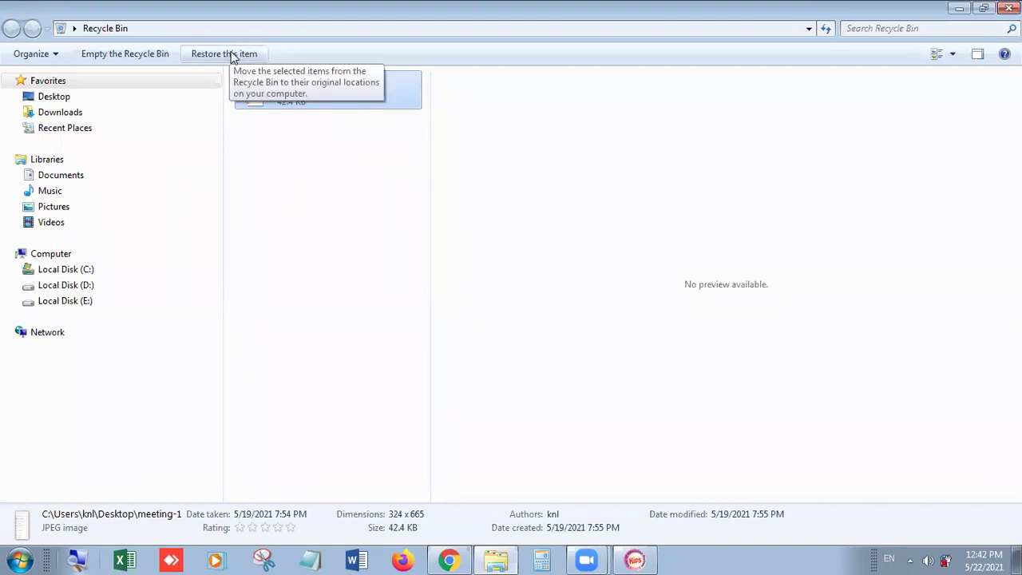
left_click(227, 56)
- Restore meeting-1 through its right-click Restore command and close the empty bin
right_click(349, 94)
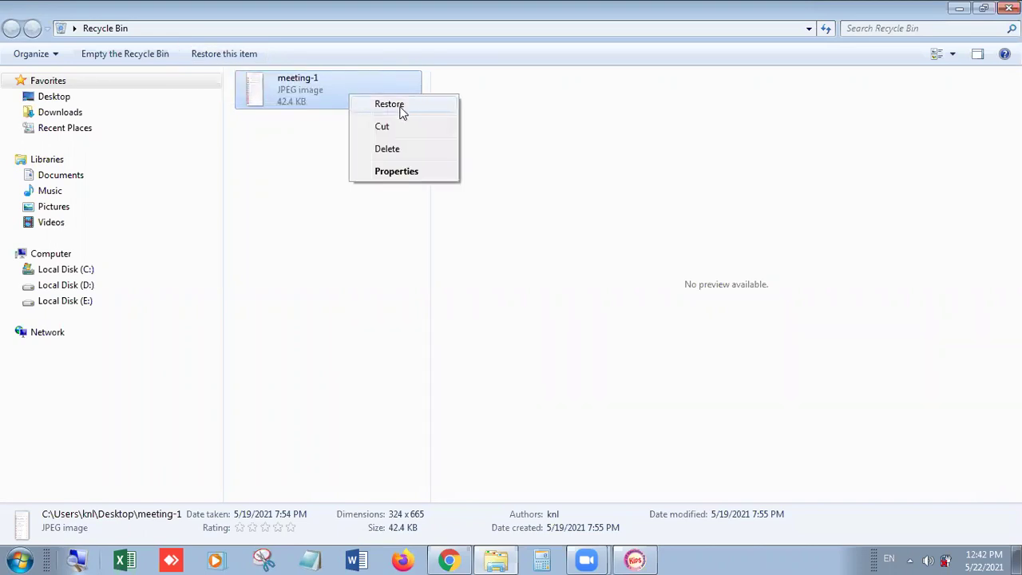
left_click(269, 210)
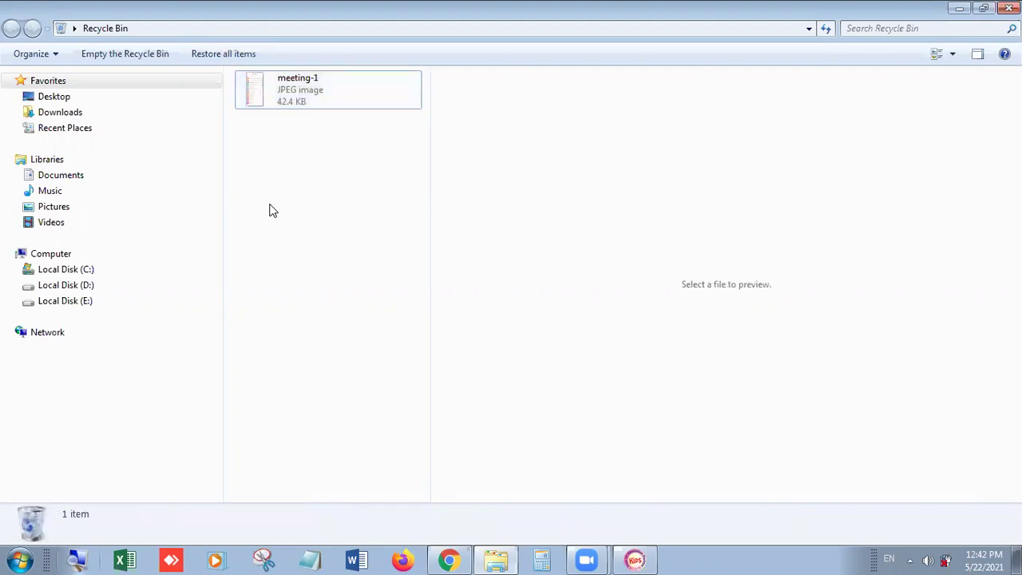
left_click(309, 87)
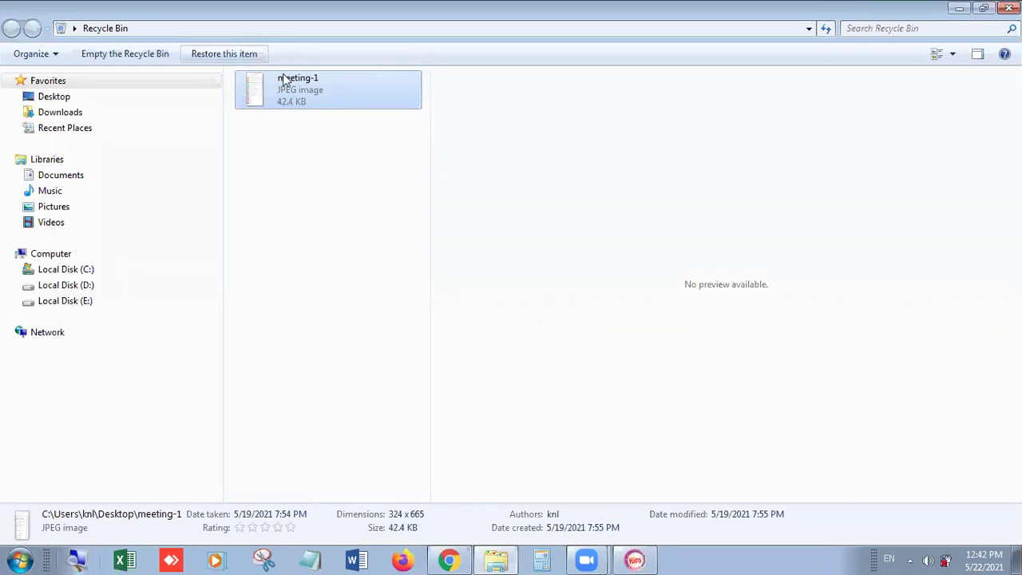
right_click(318, 93)
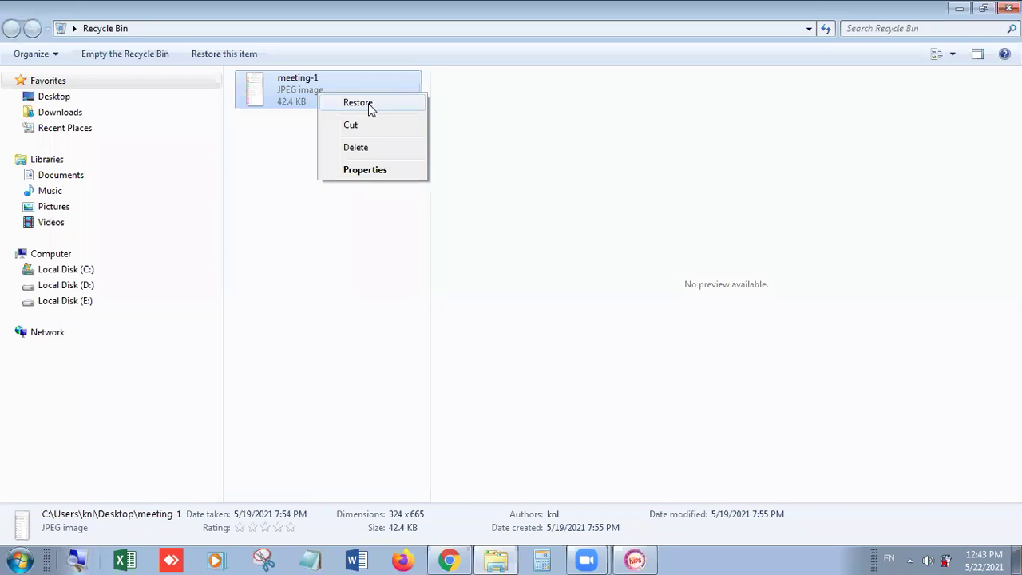
left_click(368, 103)
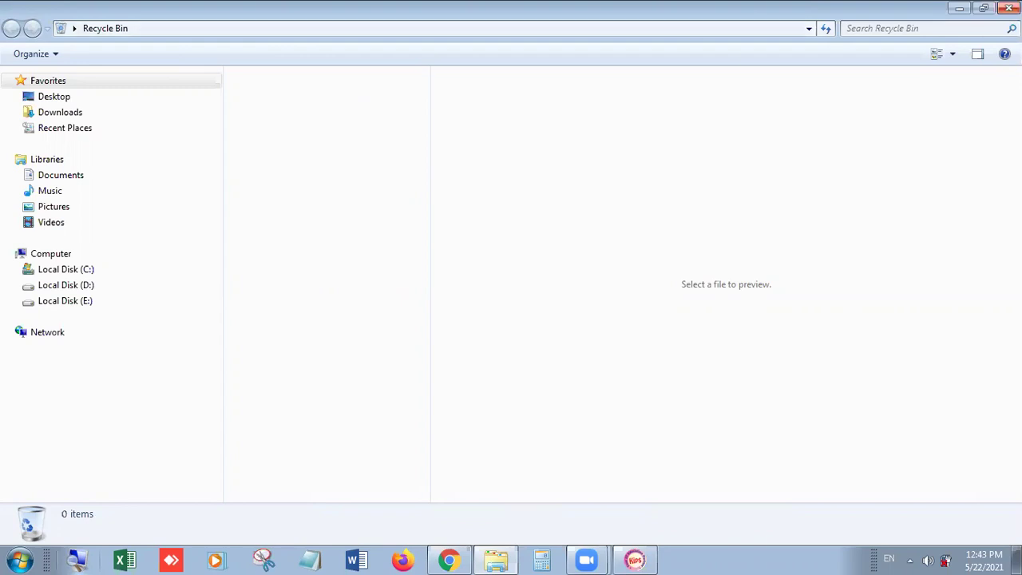
left_click(1008, 8)
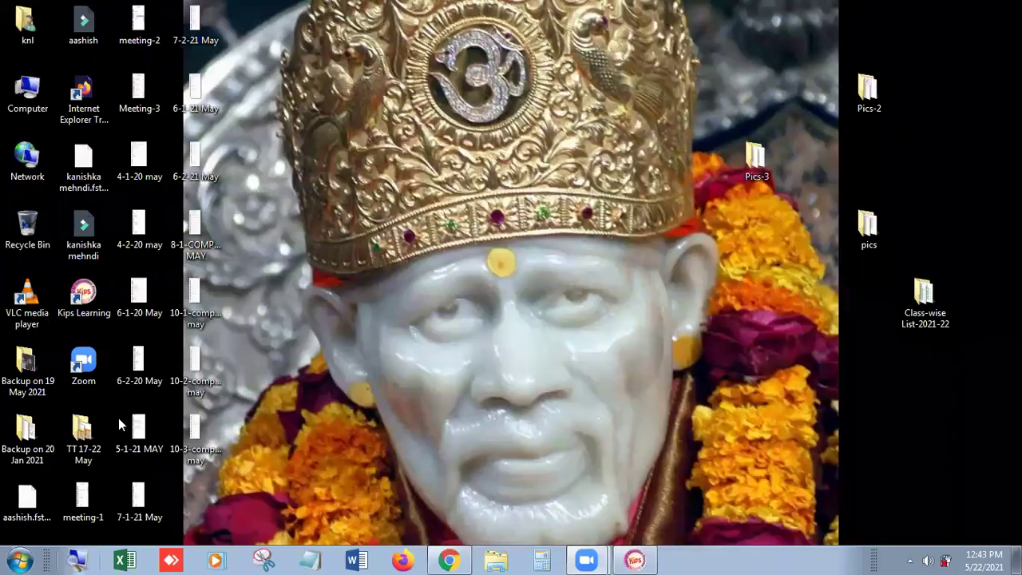
left_click(84, 504)
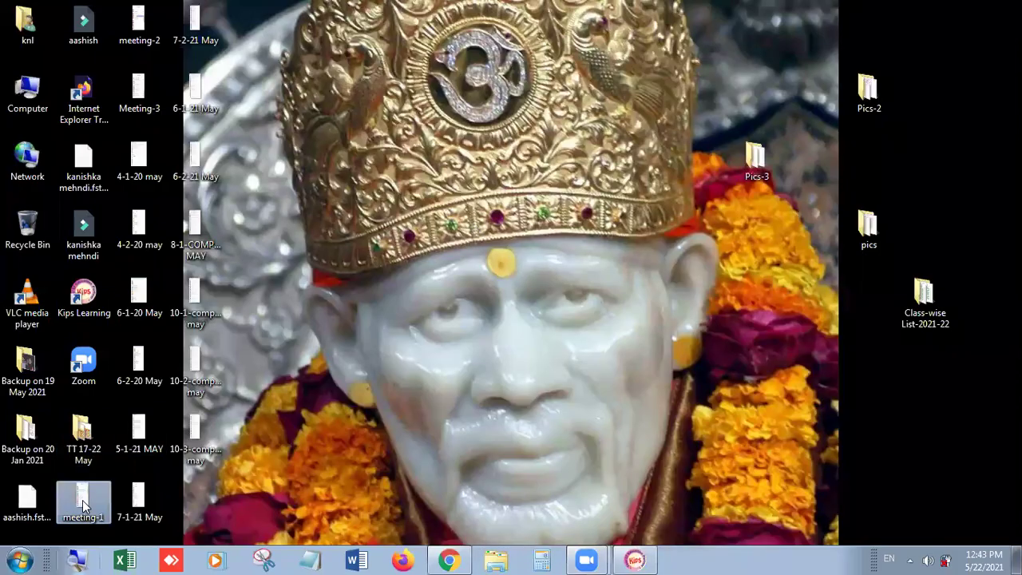
left_click(231, 493)
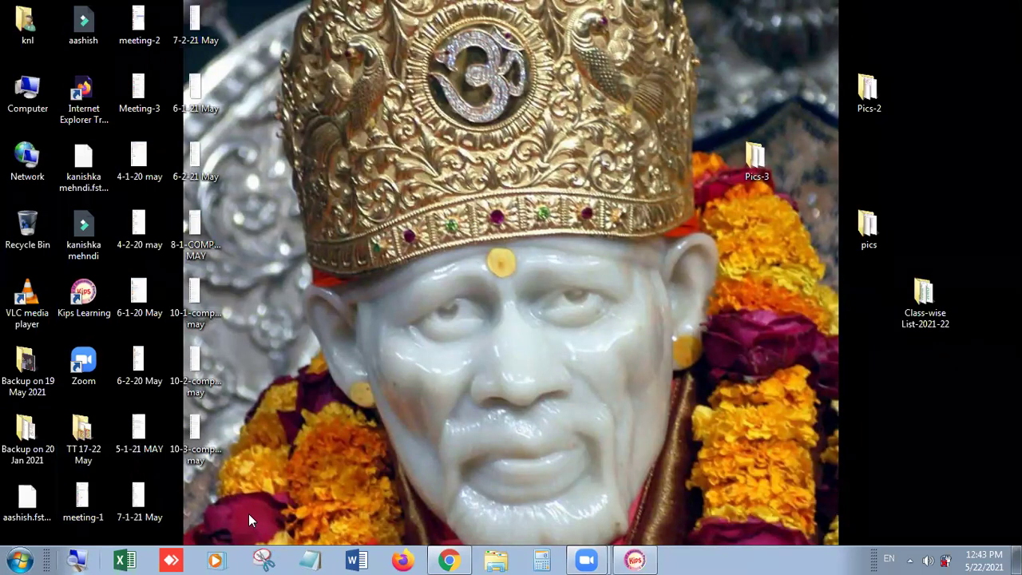
left_click(636, 559)
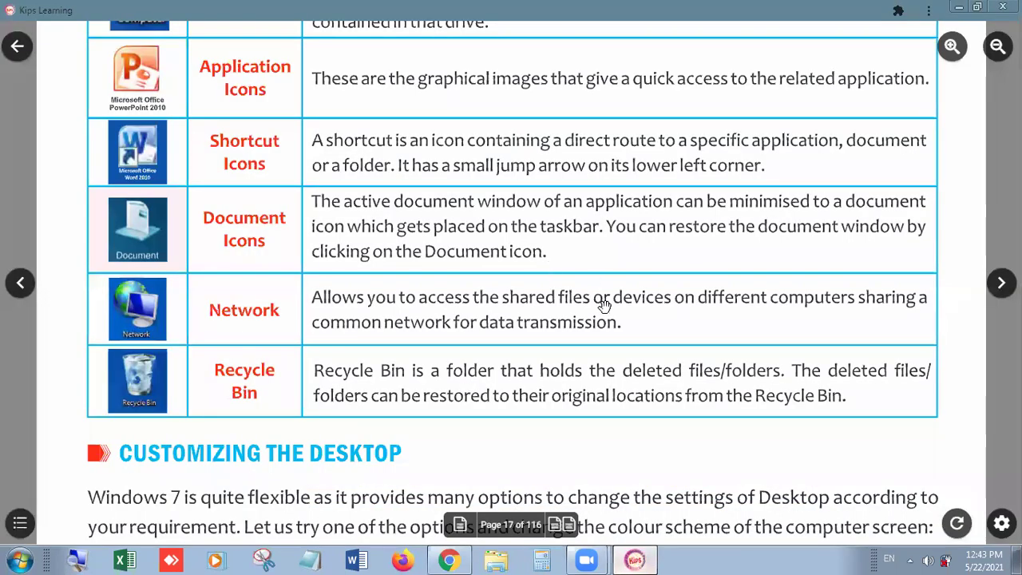
scroll(565, 413, "down", 5)
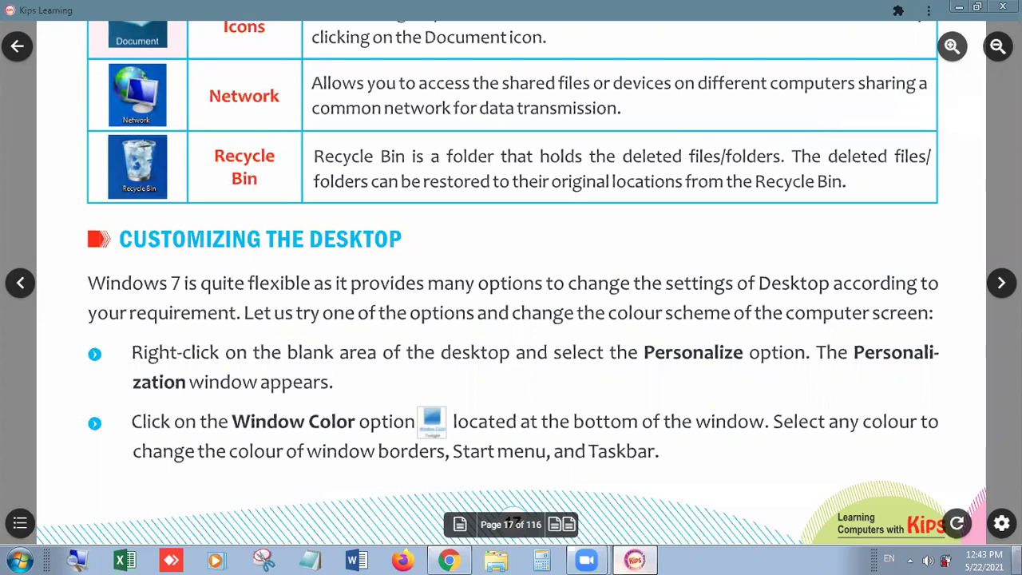
left_click(1019, 564)
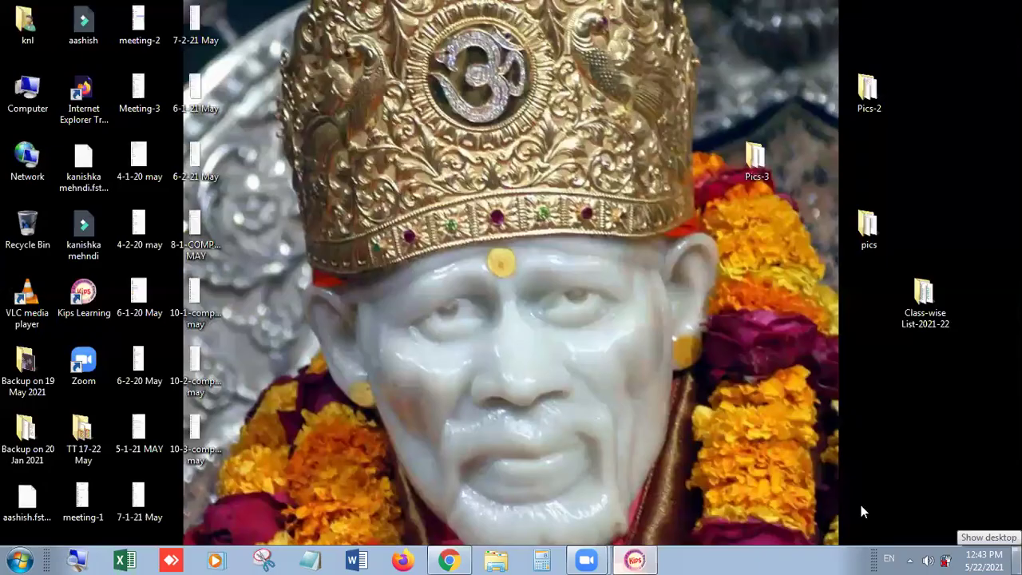
- Choose Personalize from the desktop menu, check the Kips book, then return to Personalization
right_click(763, 286)
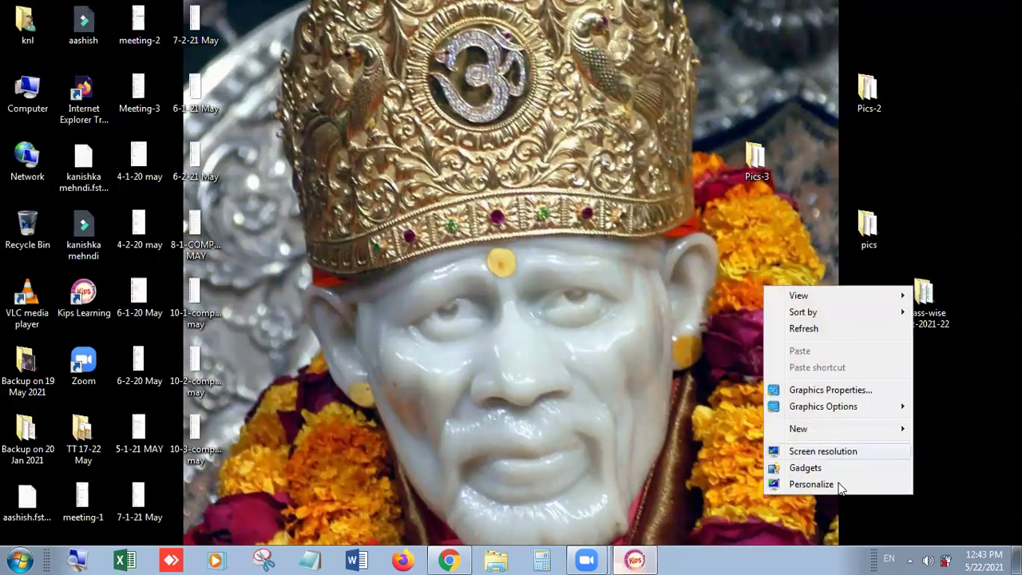
left_click(812, 484)
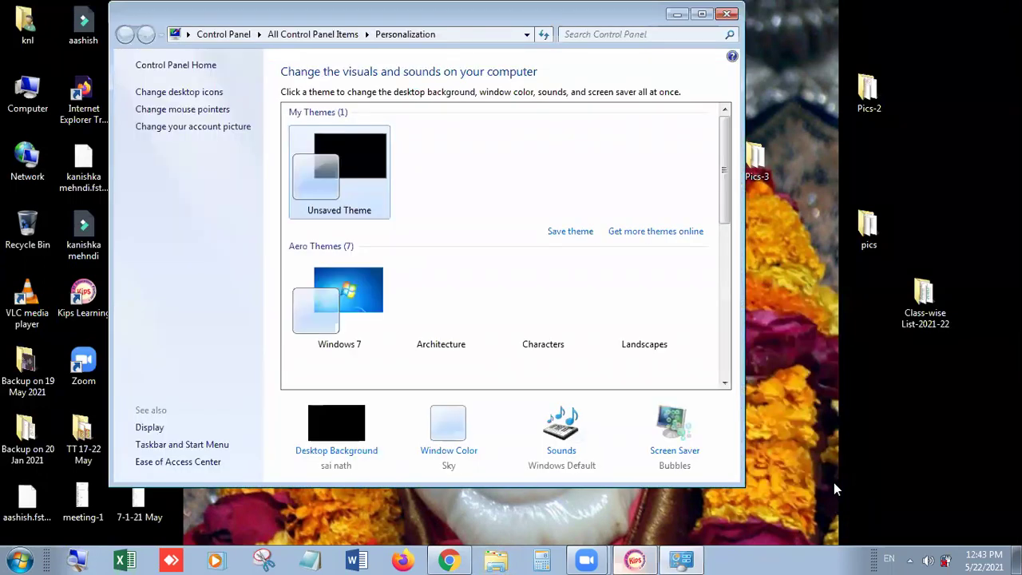
left_click(636, 560)
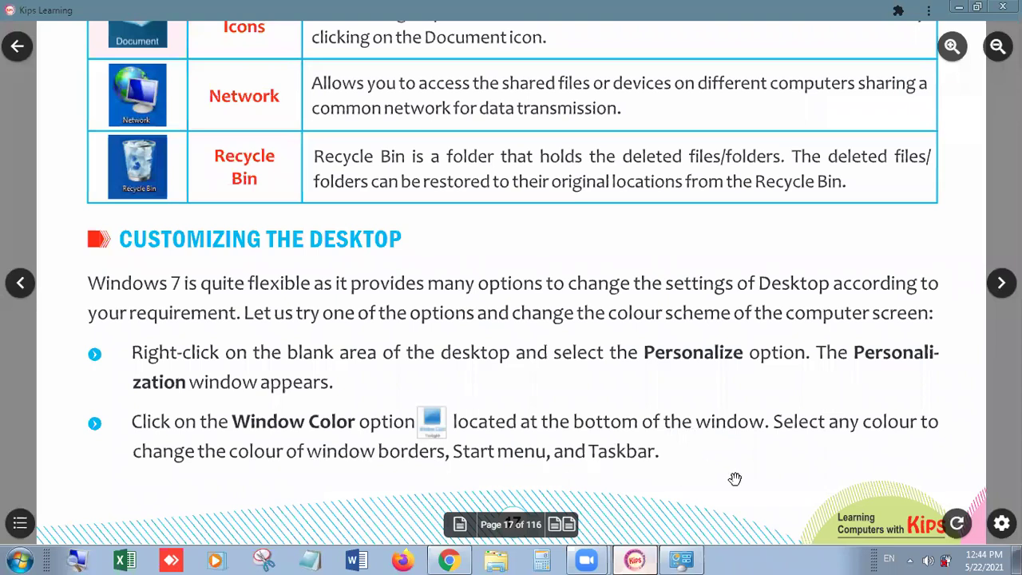
left_click(682, 559)
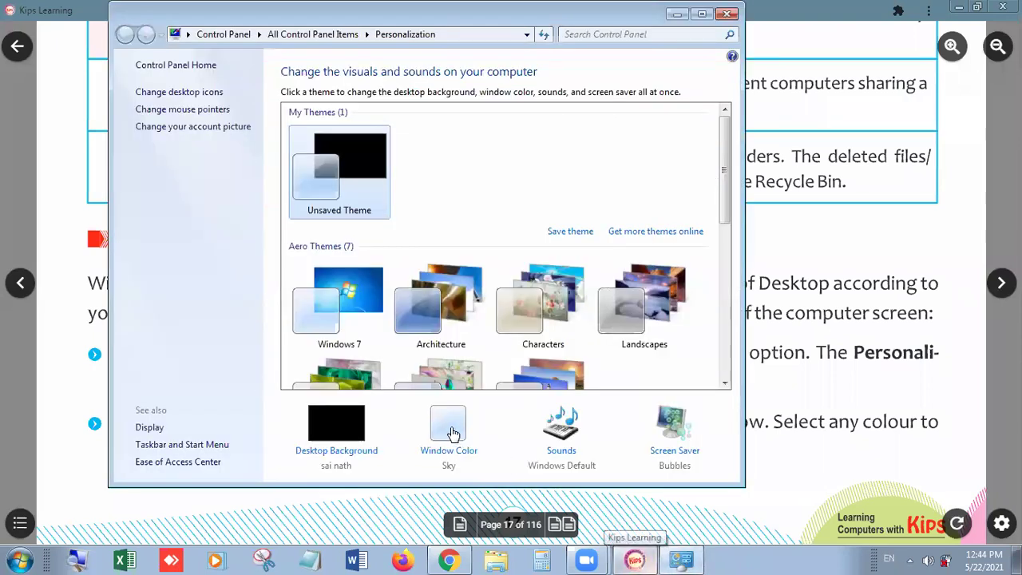
- Open Window Color, centre the dialog, and apply red as the Desktop Color 1
left_click(449, 428)
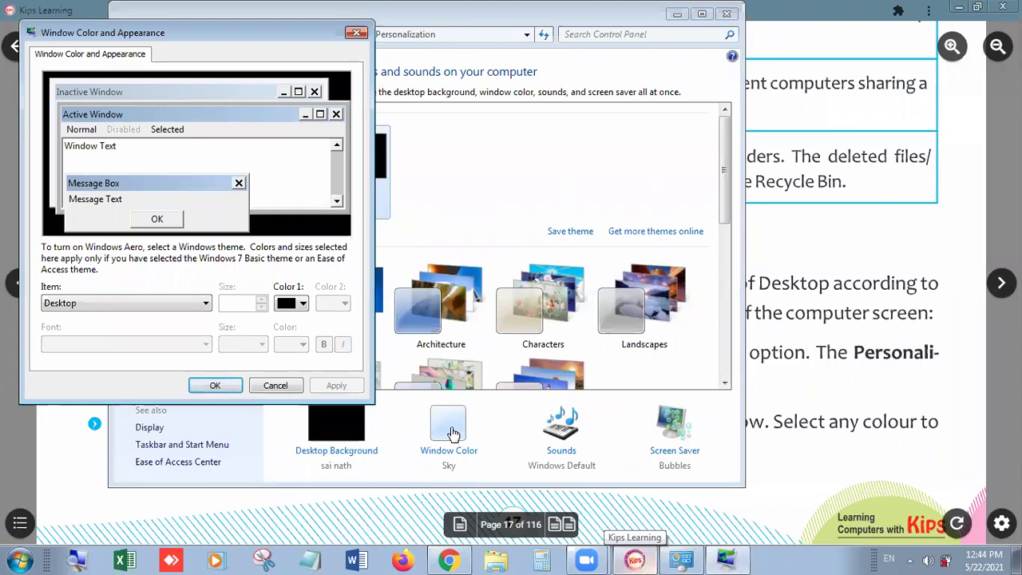
left_click_drag(223, 33, 456, 52)
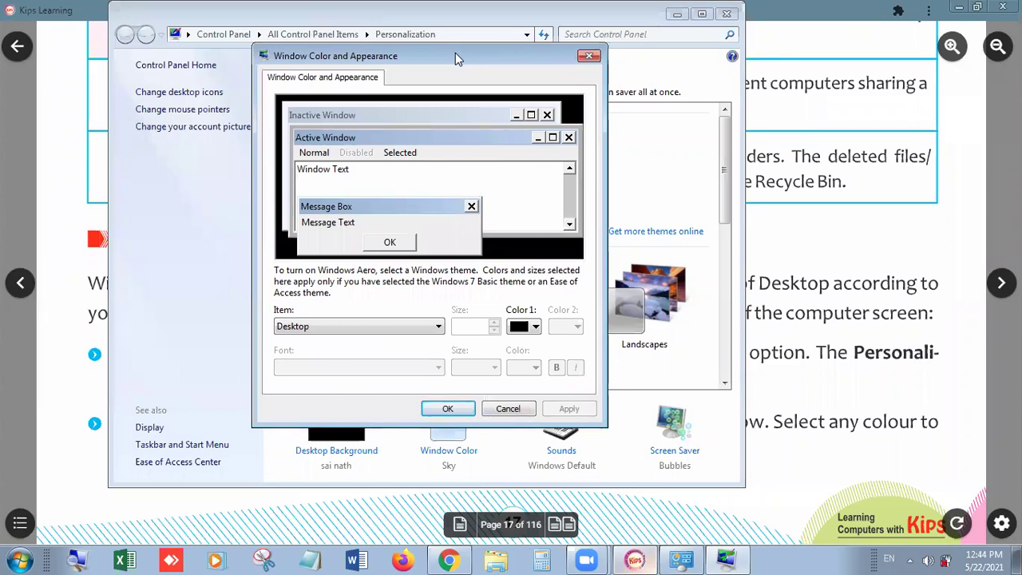
left_click(533, 327)
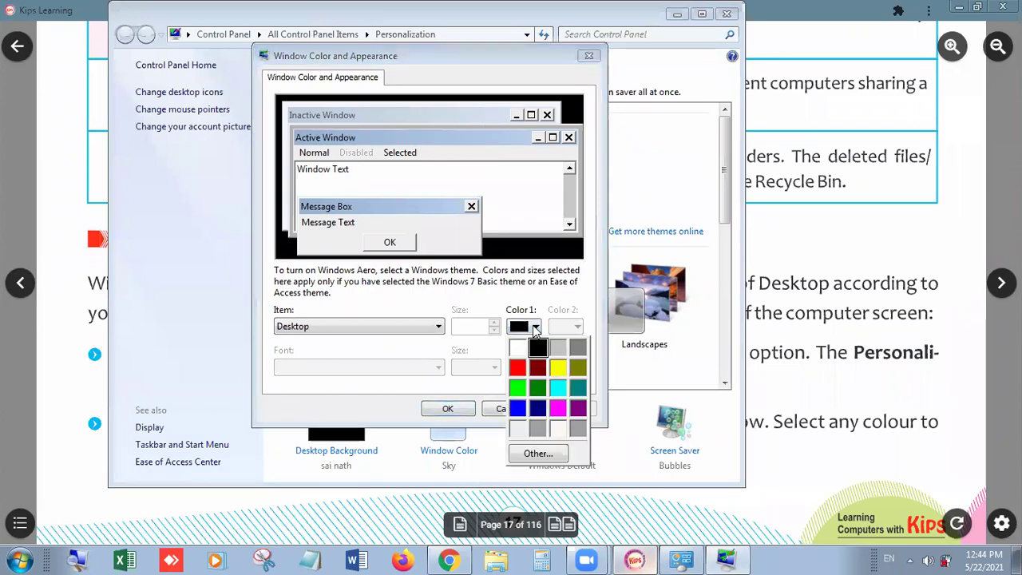
left_click(519, 367)
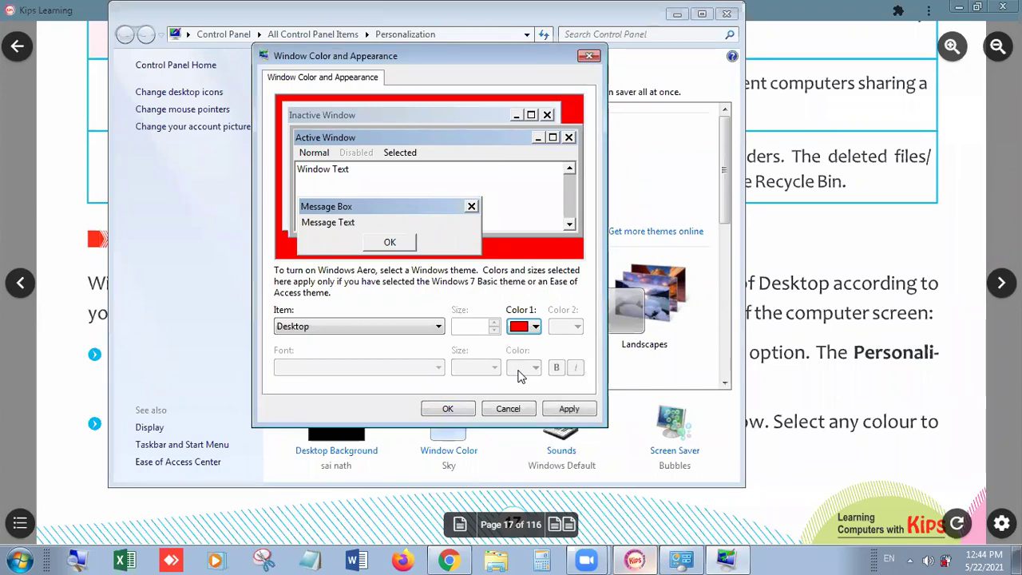
left_click(552, 410)
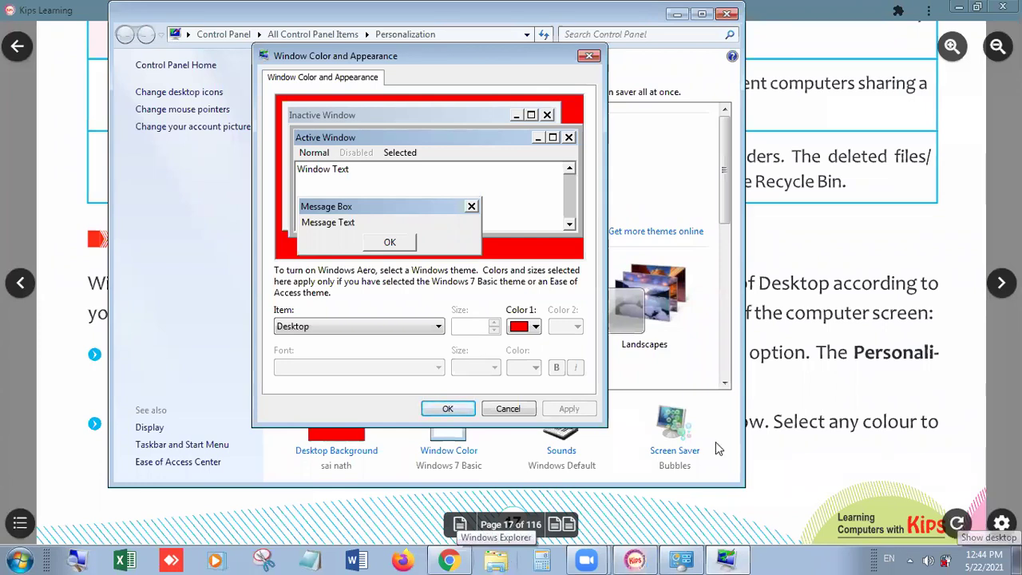
left_click(535, 327)
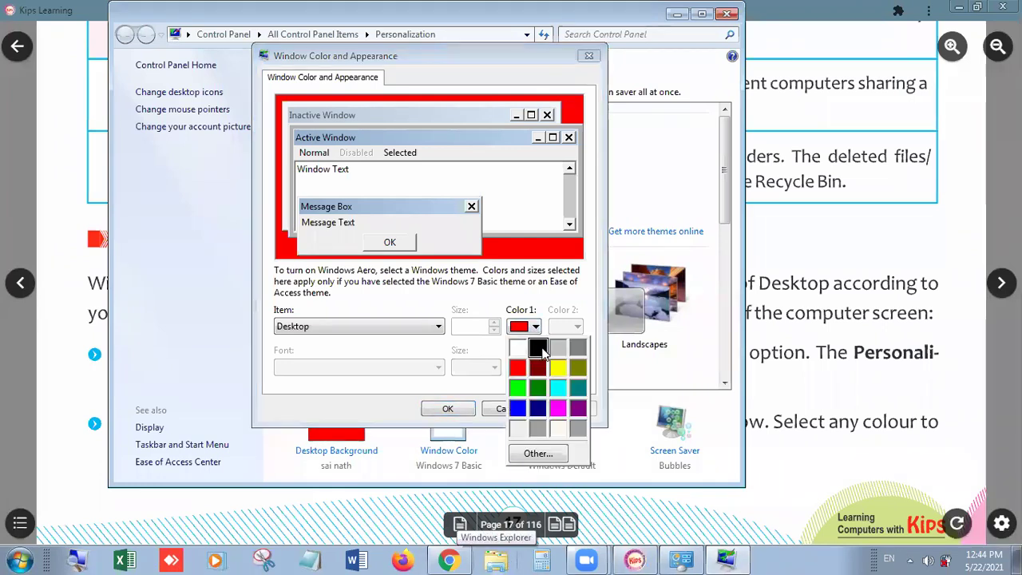
- Apply the green Color 1 swatch and view it on the desktop before returning to the dialog
left_click(518, 389)
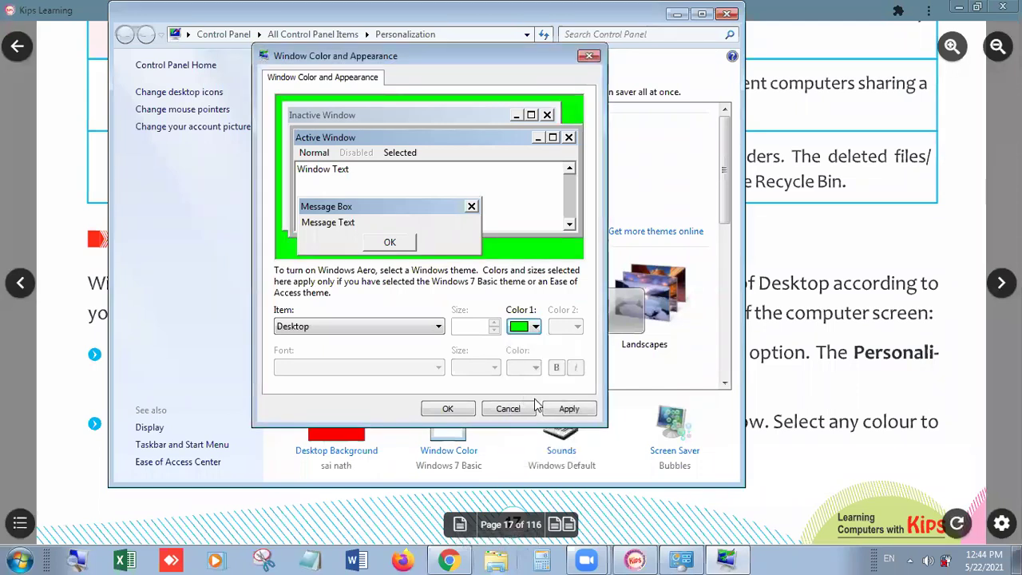
left_click(549, 409)
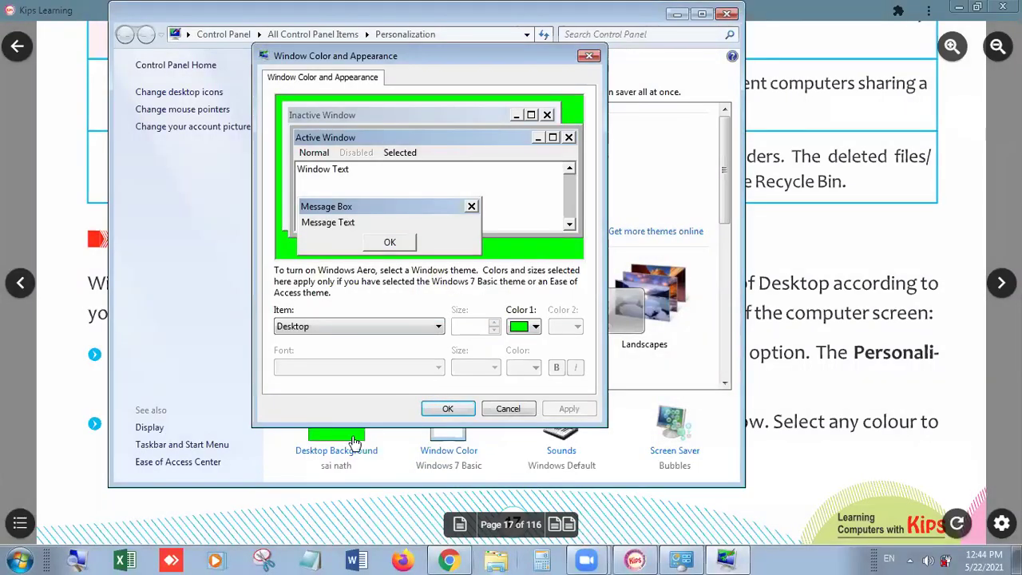
left_click(1019, 563)
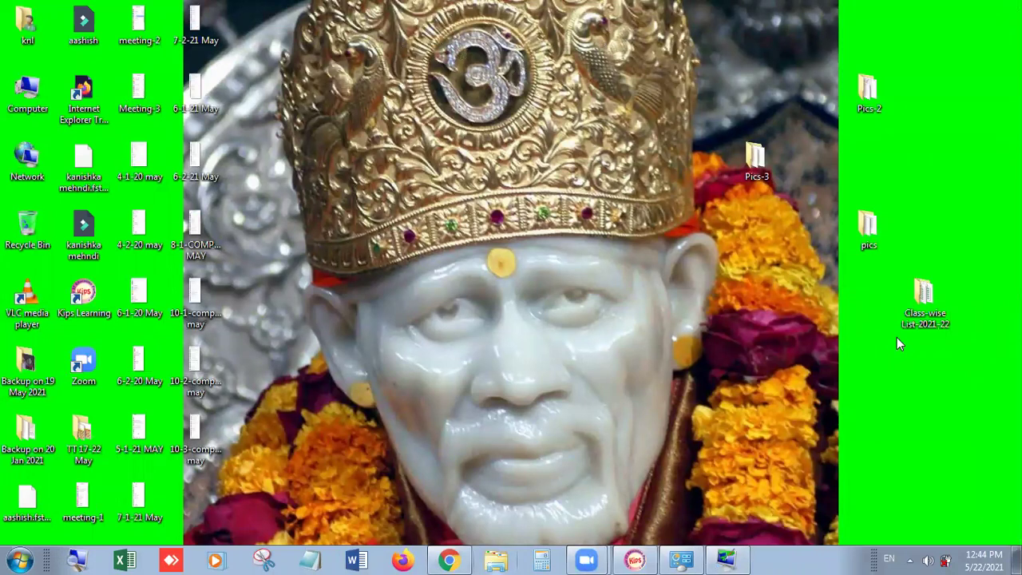
left_click(726, 559)
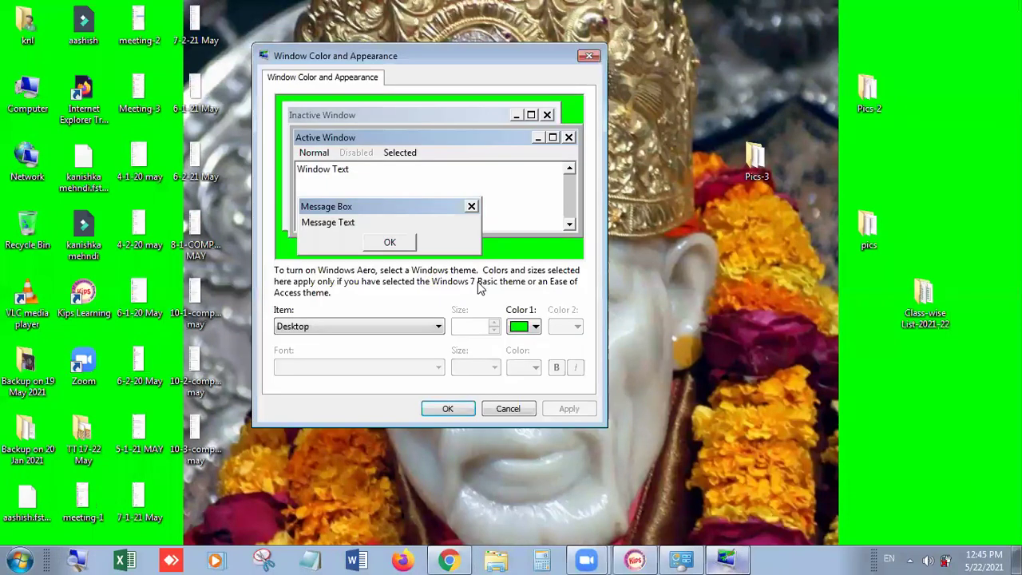
- Pick magenta in the Color 1 palette and apply it to the Desktop
left_click(535, 331)
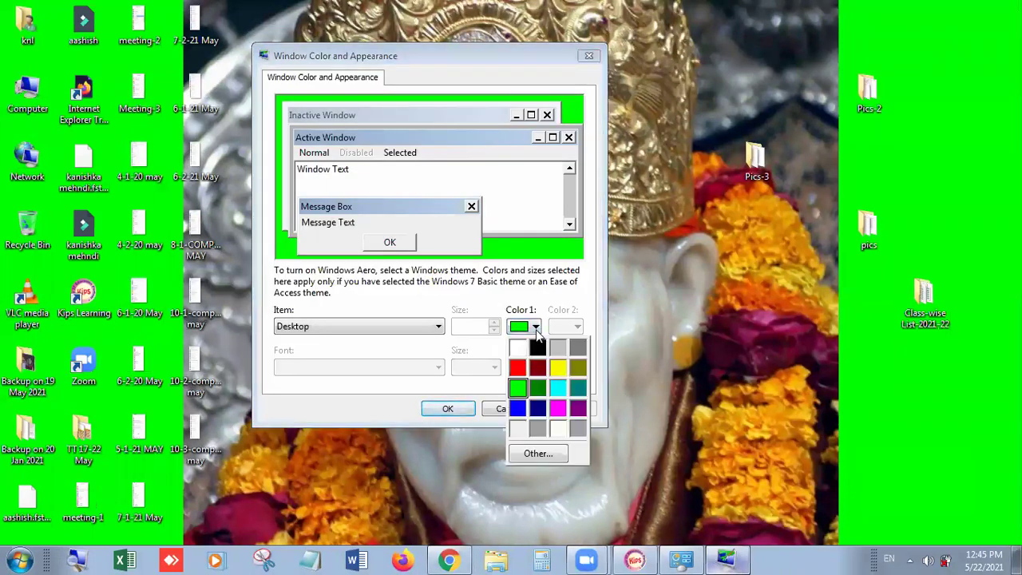
left_click(557, 409)
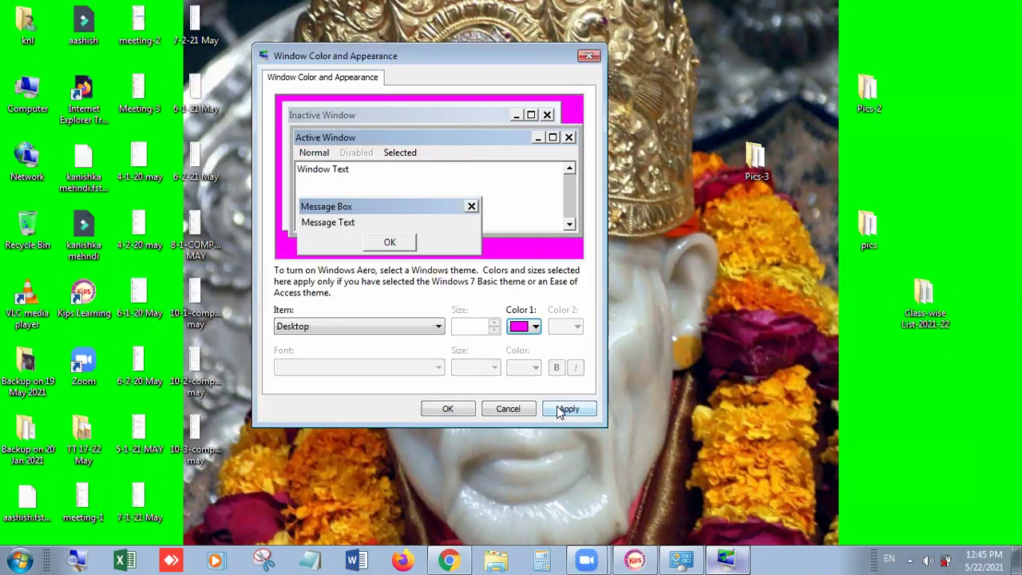
left_click(561, 410)
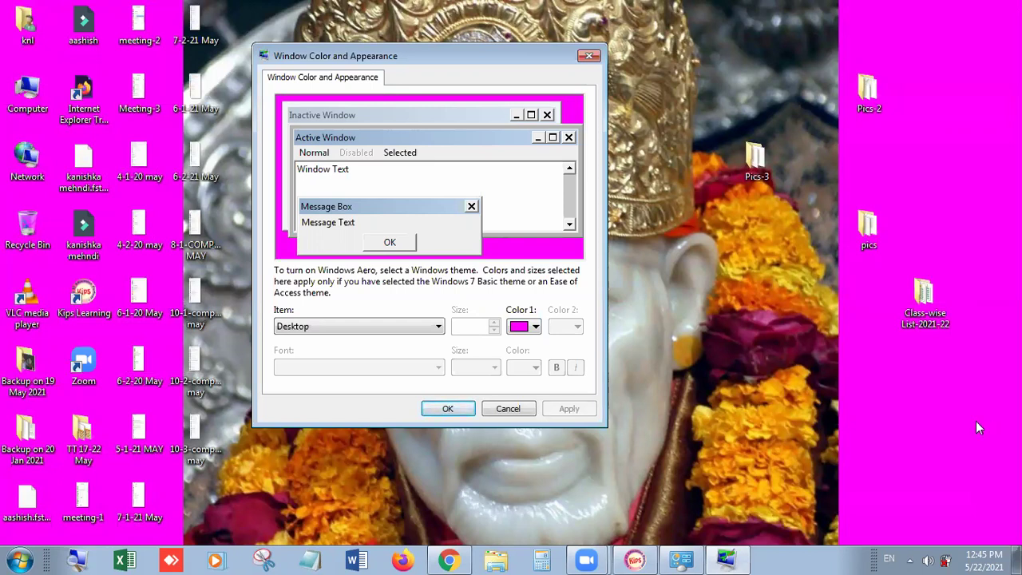
left_click(417, 330)
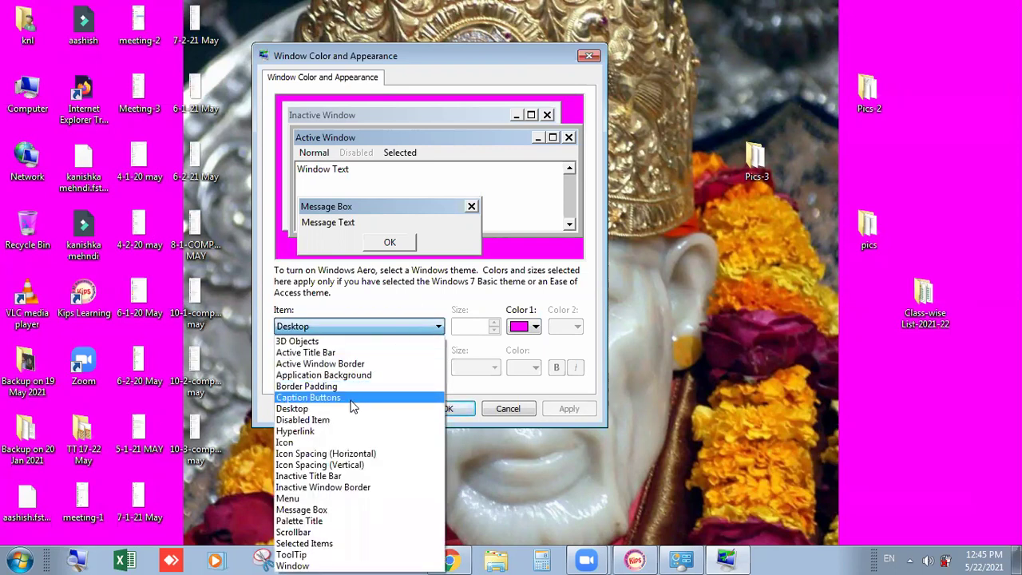
- Set and apply a cyan colour for the Menu item, then start Microsoft Word
left_click(313, 501)
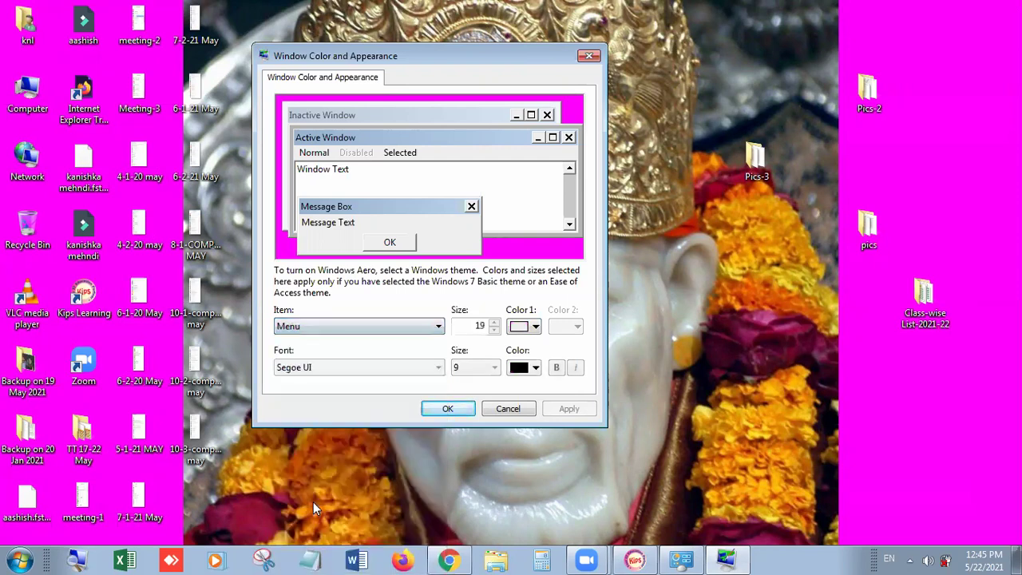
left_click(537, 329)
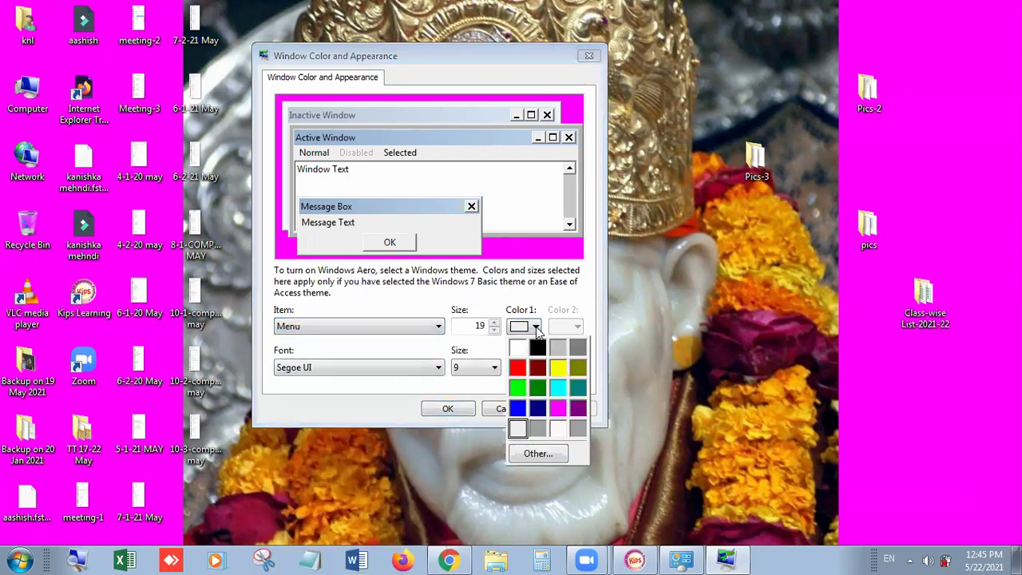
left_click(560, 393)
left_click(565, 410)
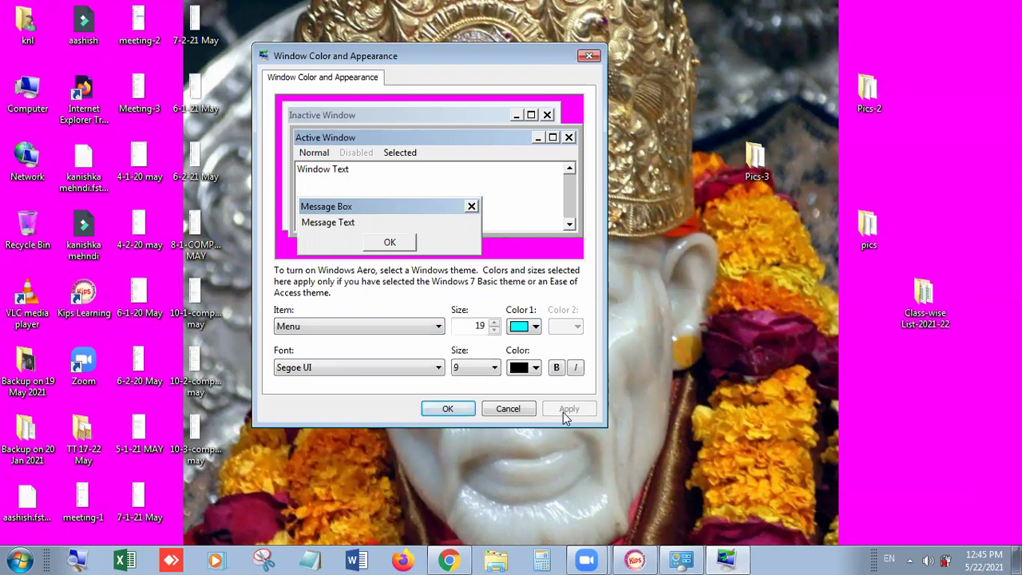
left_click(355, 560)
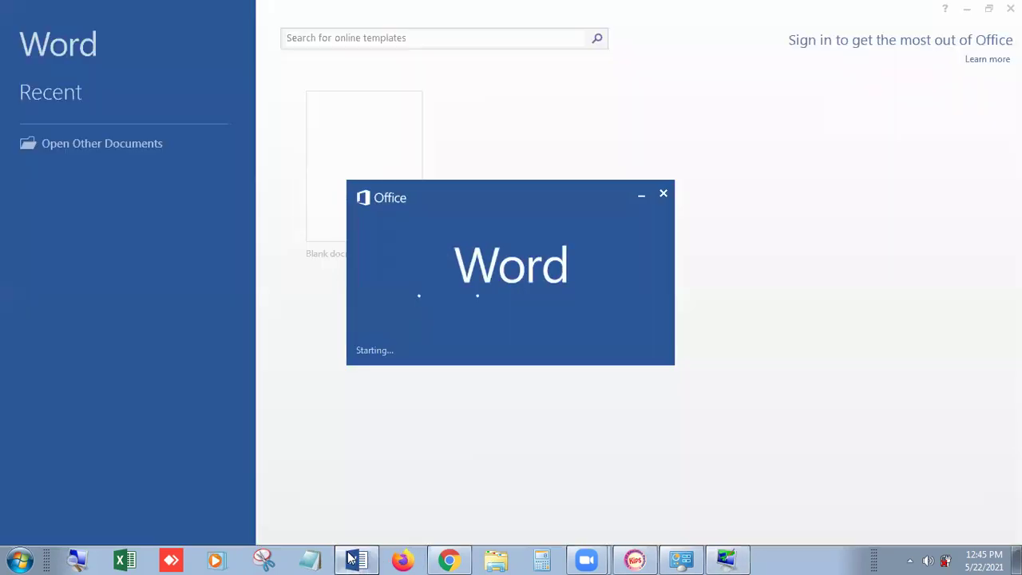
- Open a blank Word document, then exit Word
left_click(360, 139)
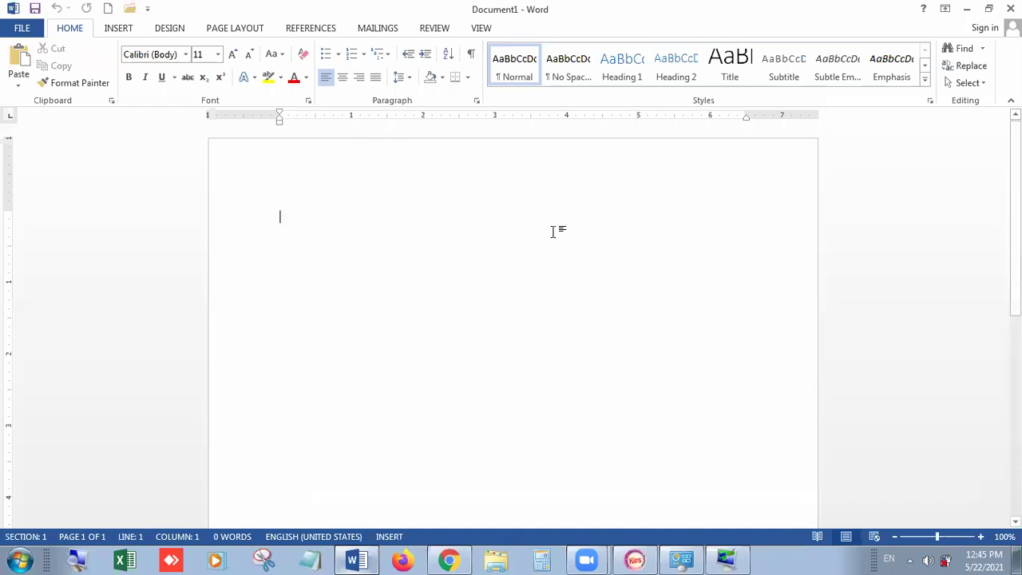
left_click(1011, 8)
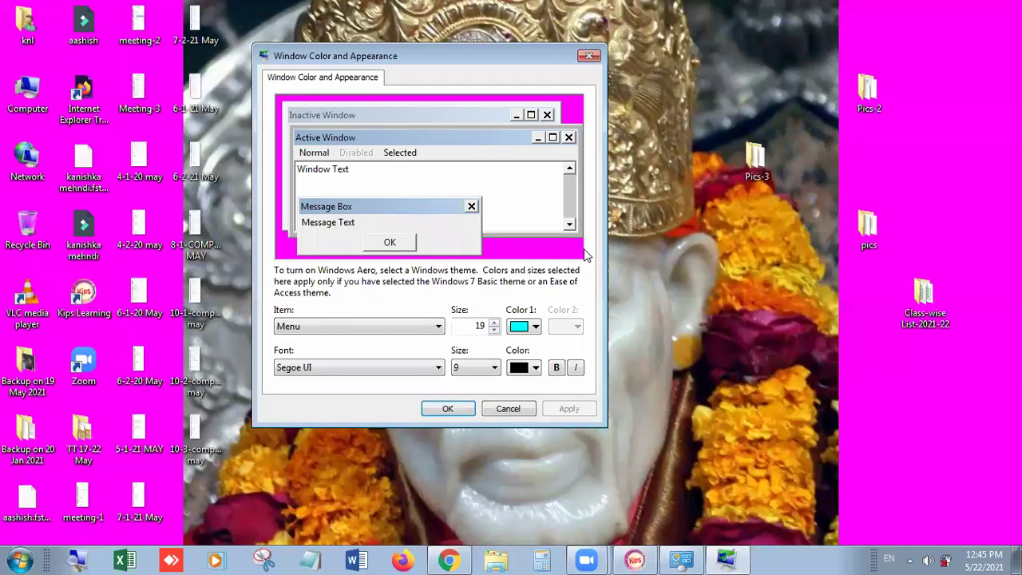
- Set the Icon item size to 40 and apply it
left_click(438, 329)
left_click(438, 329)
left_click(438, 329)
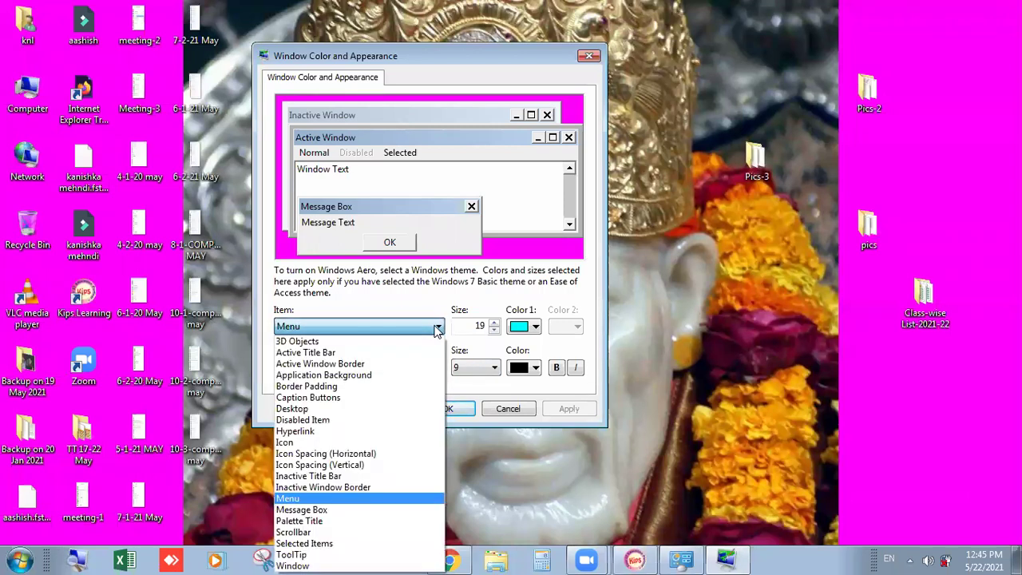
left_click(363, 443)
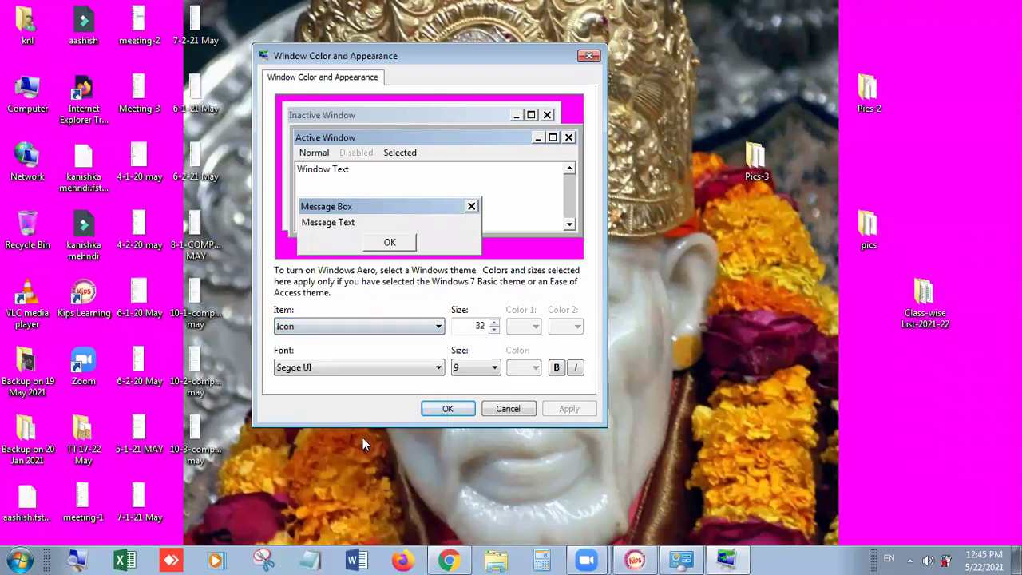
left_click(494, 323)
left_click(495, 324)
left_click(494, 324)
left_click(495, 324)
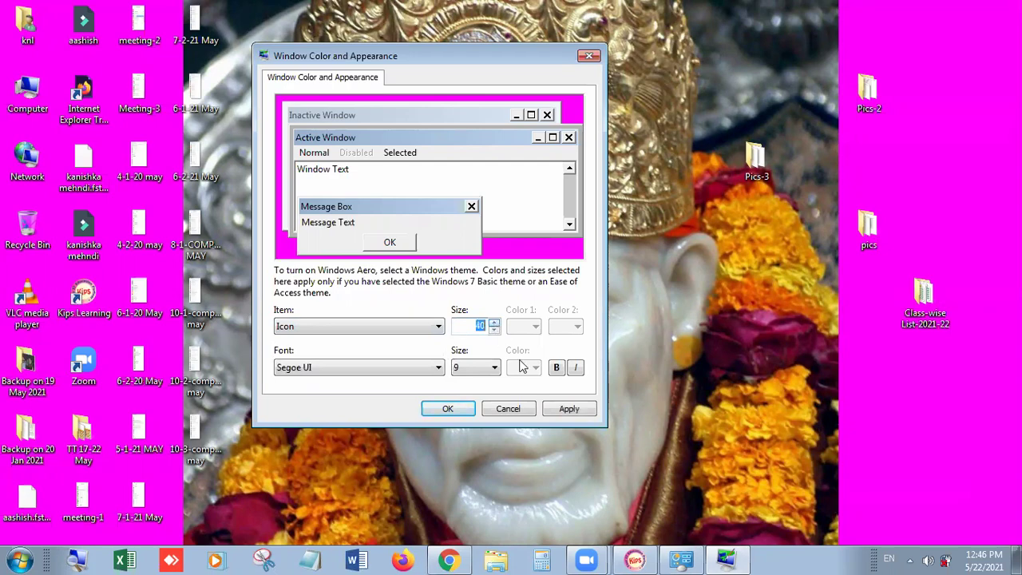
left_click(556, 412)
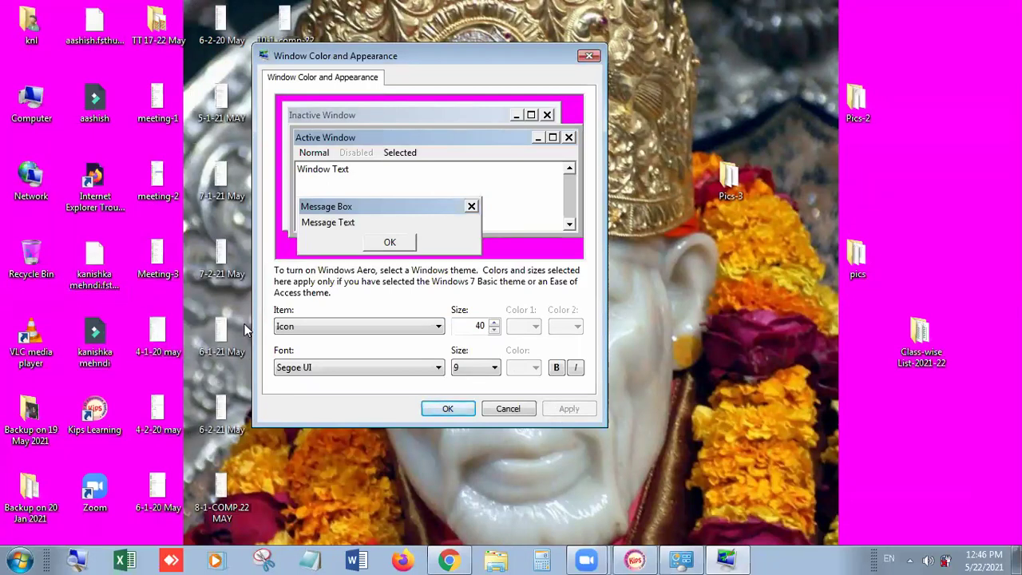
- Lower the Icon size to 30 and apply it
left_click(494, 330)
left_click(494, 330)
left_click(495, 330)
left_click(495, 329)
left_click(494, 330)
left_click(495, 330)
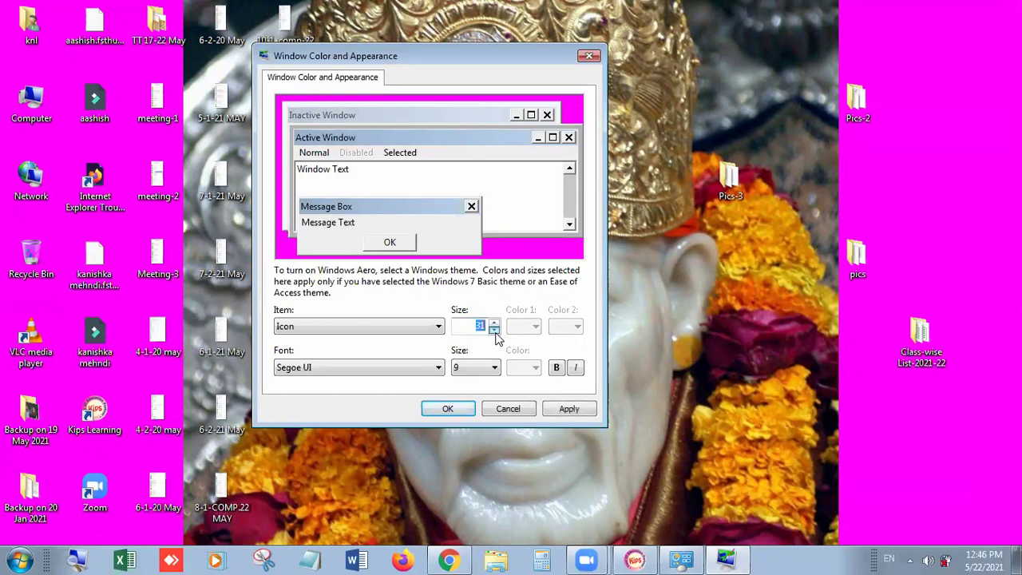
left_click(553, 409)
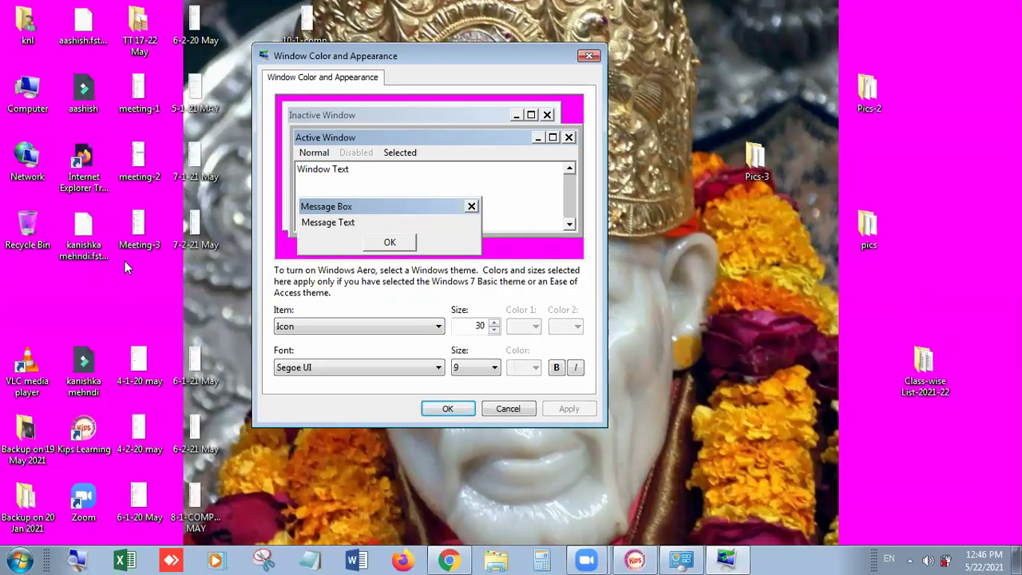
- Sort the desktop icons by Name
right_click(942, 56)
mouse_move(934, 85)
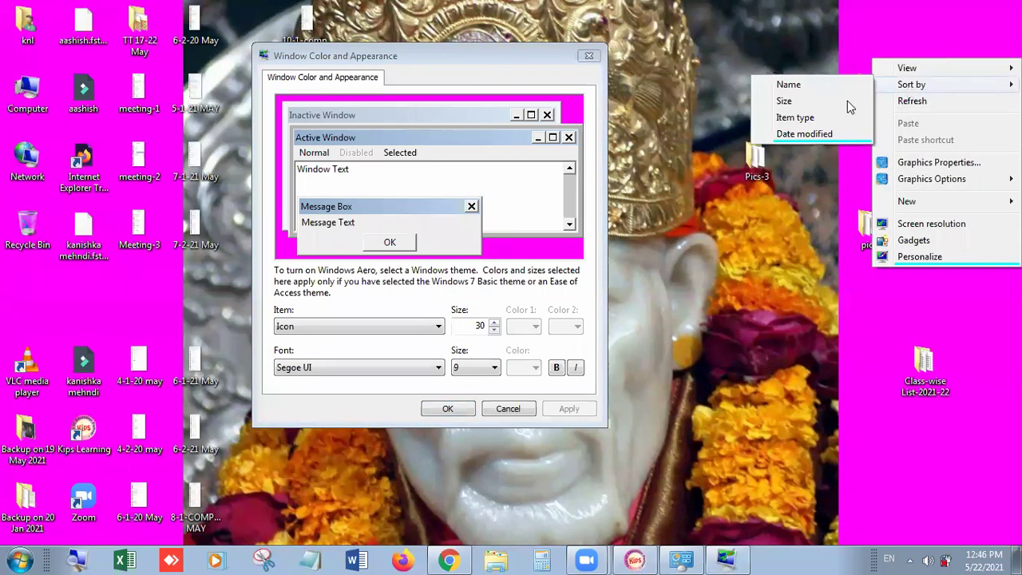
left_click(820, 85)
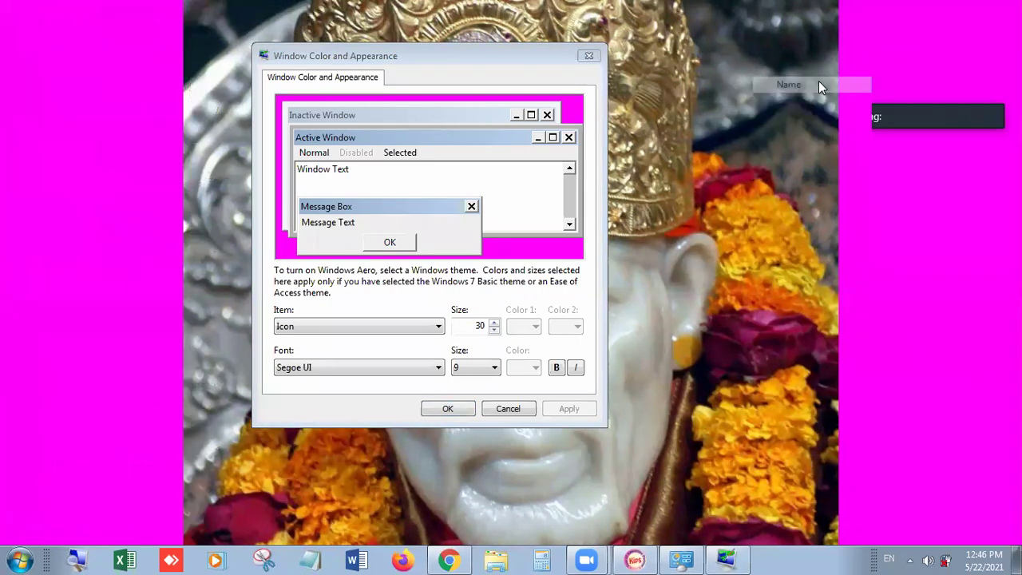
- Re-sort the desktop icons by Item type
right_click(907, 49)
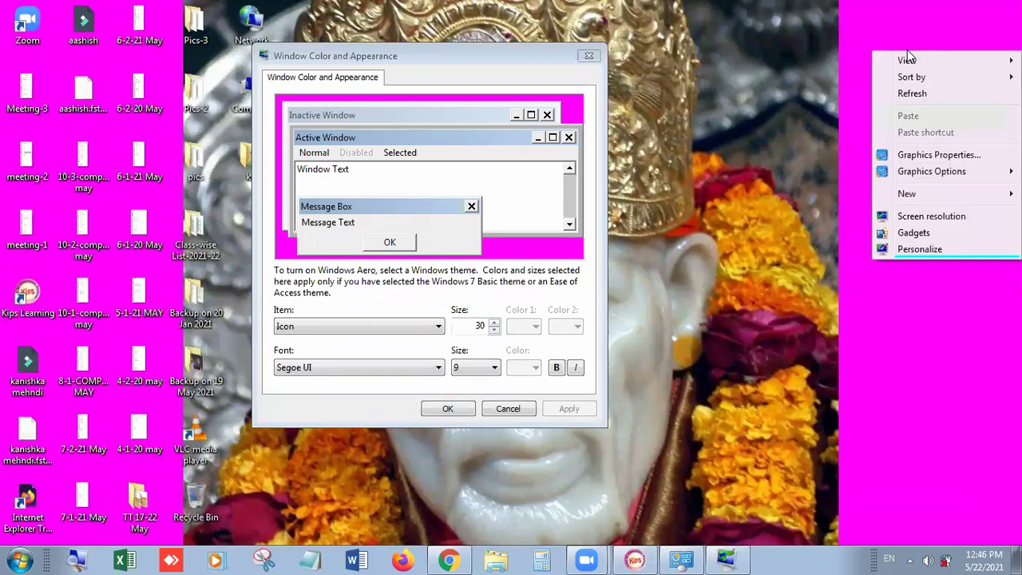
mouse_move(911, 78)
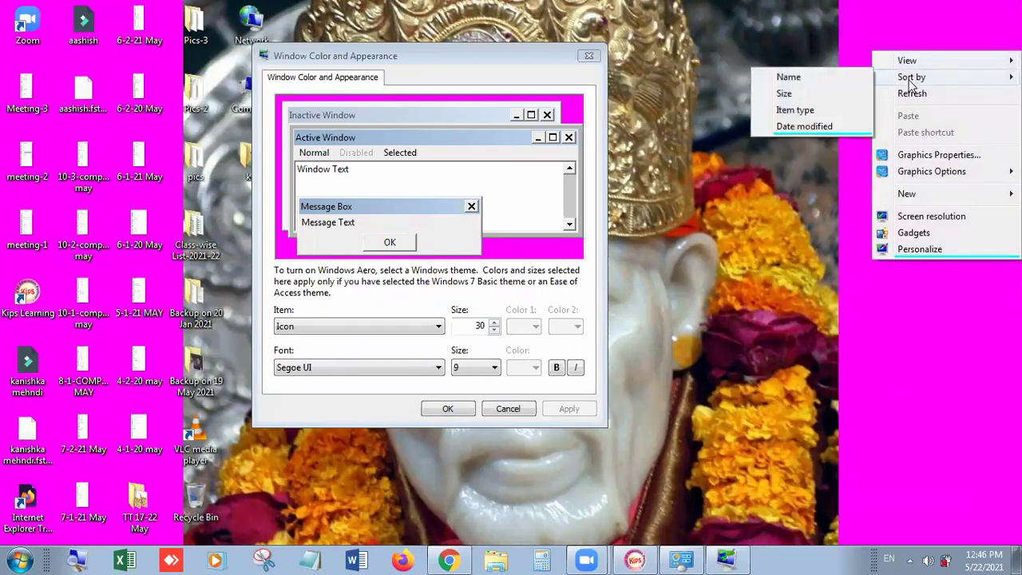
left_click(826, 110)
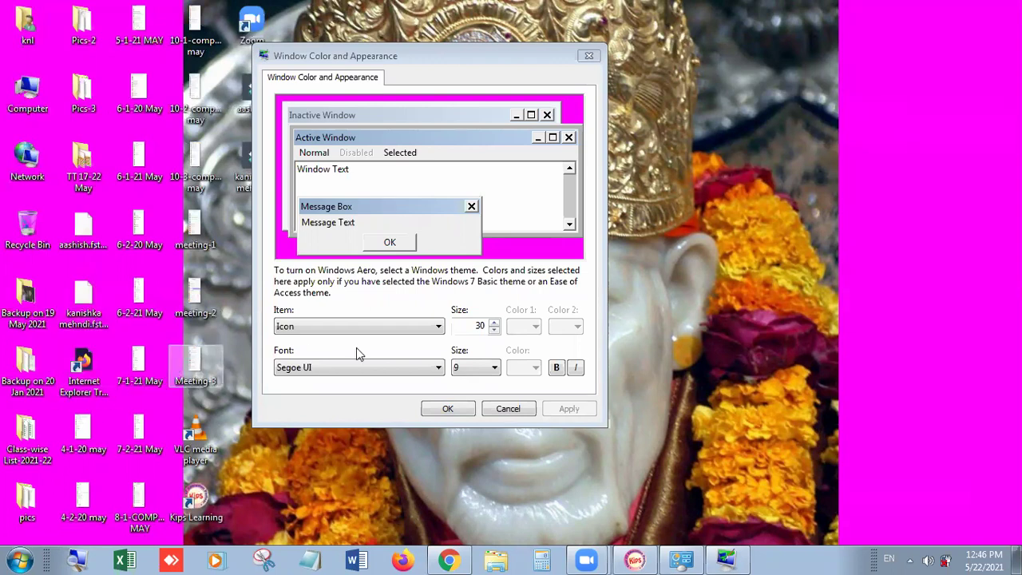
- Set the Desktop item's Color 1 to blue and apply it
left_click(397, 326)
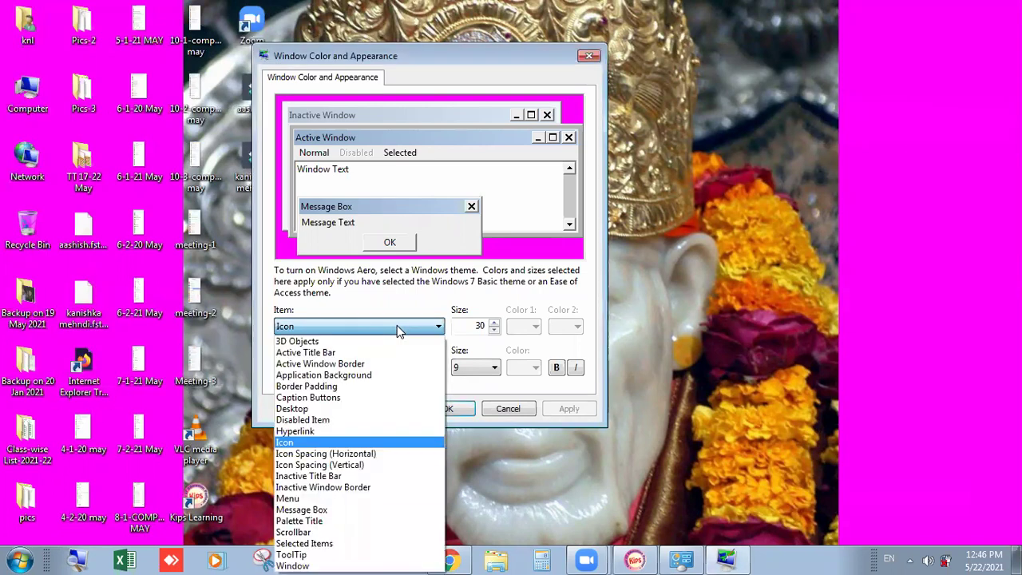
left_click(397, 326)
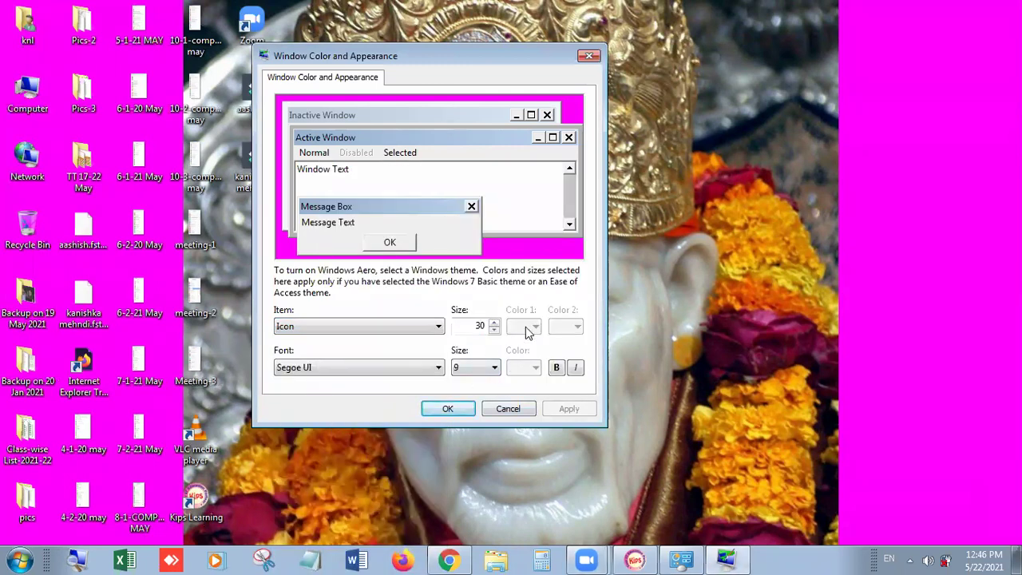
left_click(439, 327)
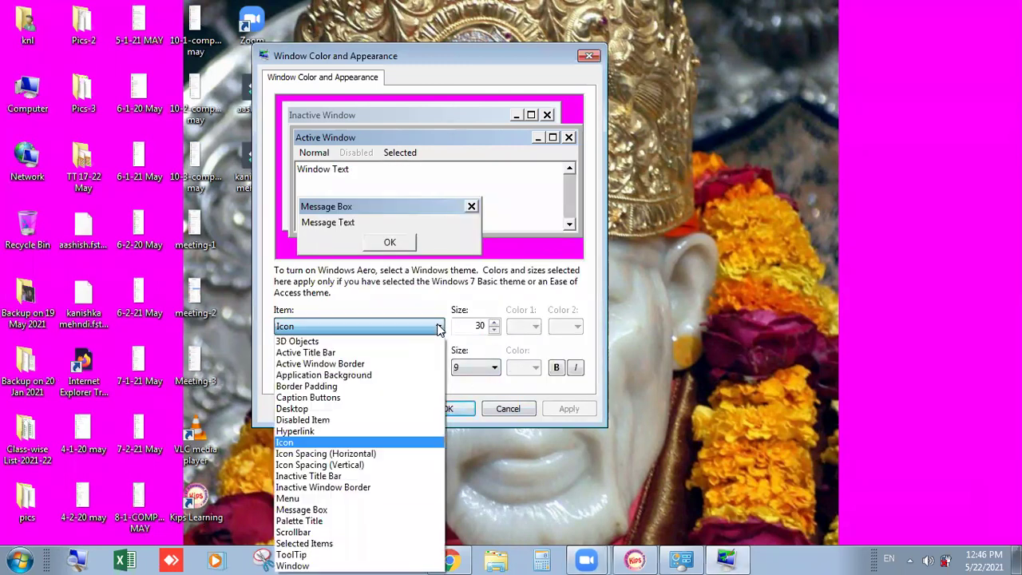
left_click(360, 409)
left_click(537, 326)
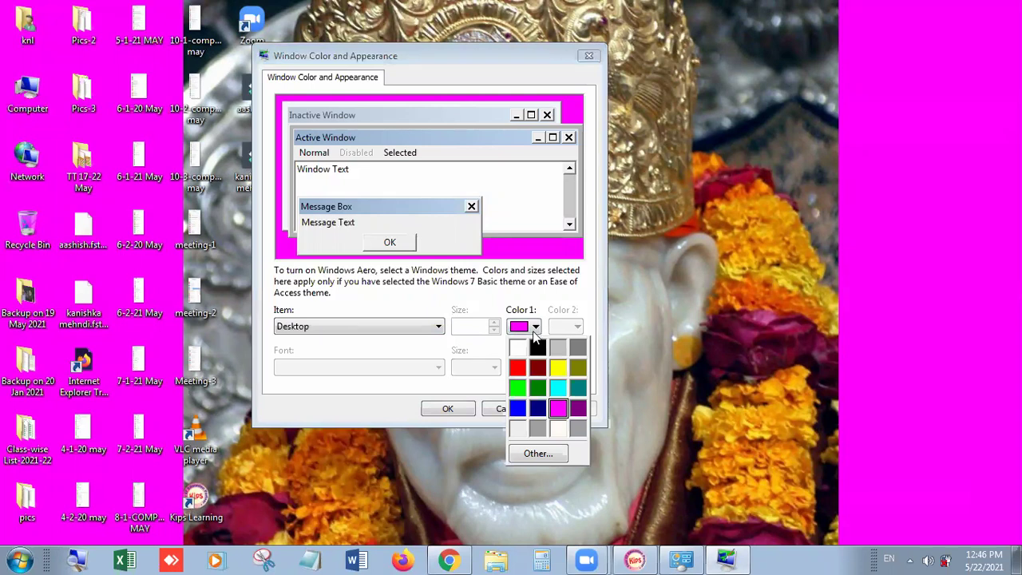
left_click(518, 408)
left_click(561, 413)
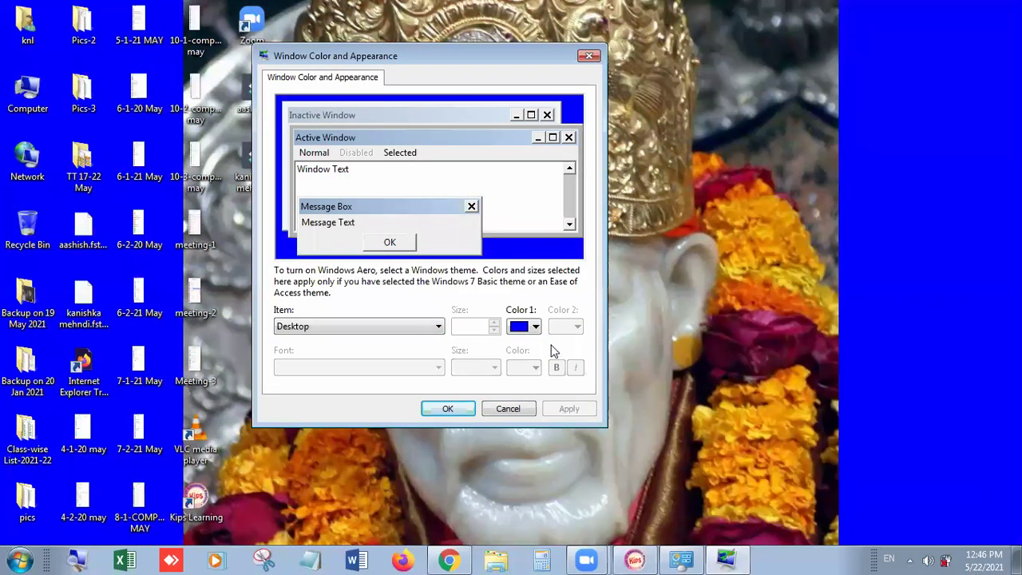
- Apply a custom pale lavender Desktop colour (183, 183, 255) and save the appearance settings
left_click(535, 328)
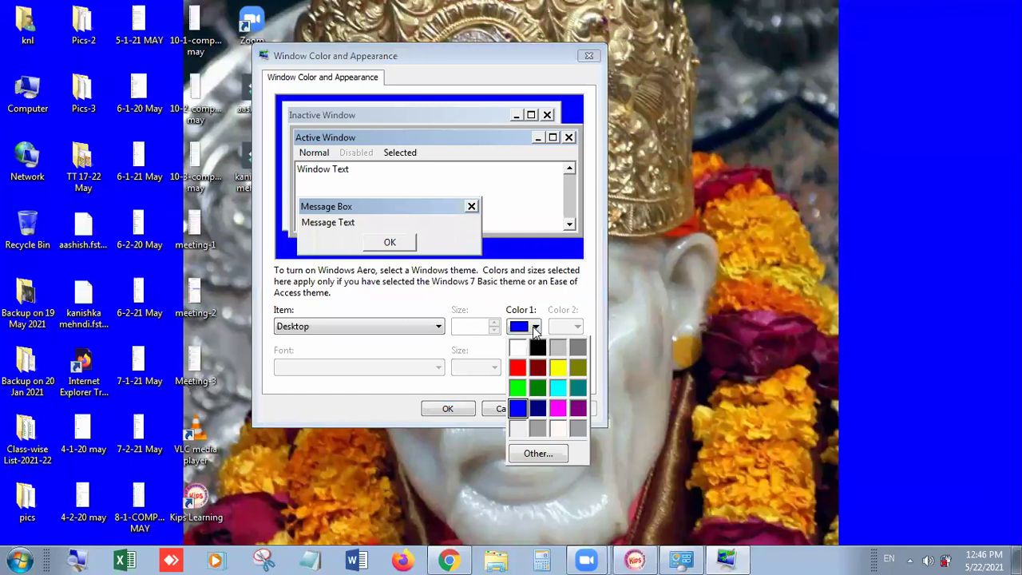
left_click(535, 455)
left_click_drag(595, 163, 590, 114)
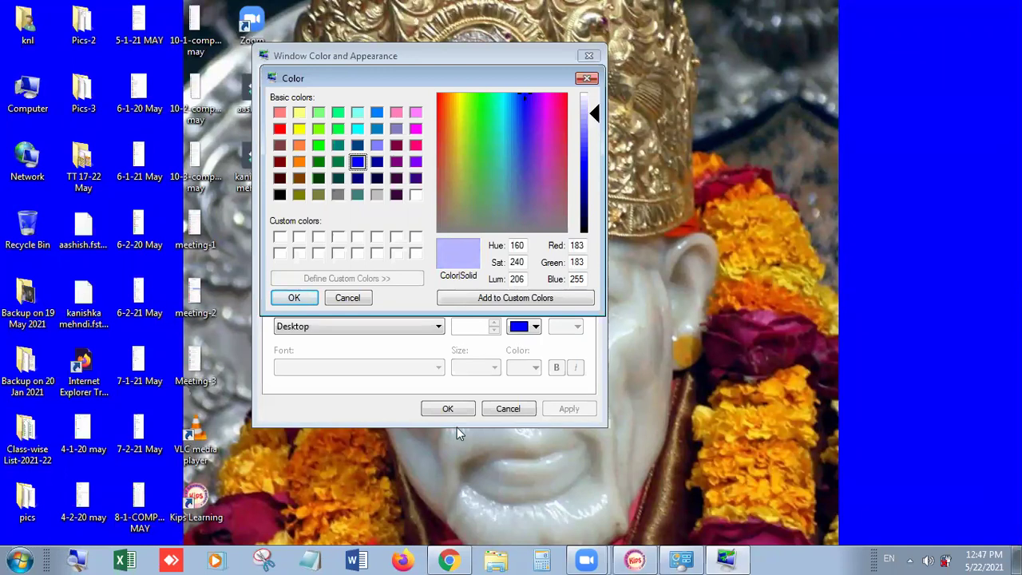
left_click(305, 301)
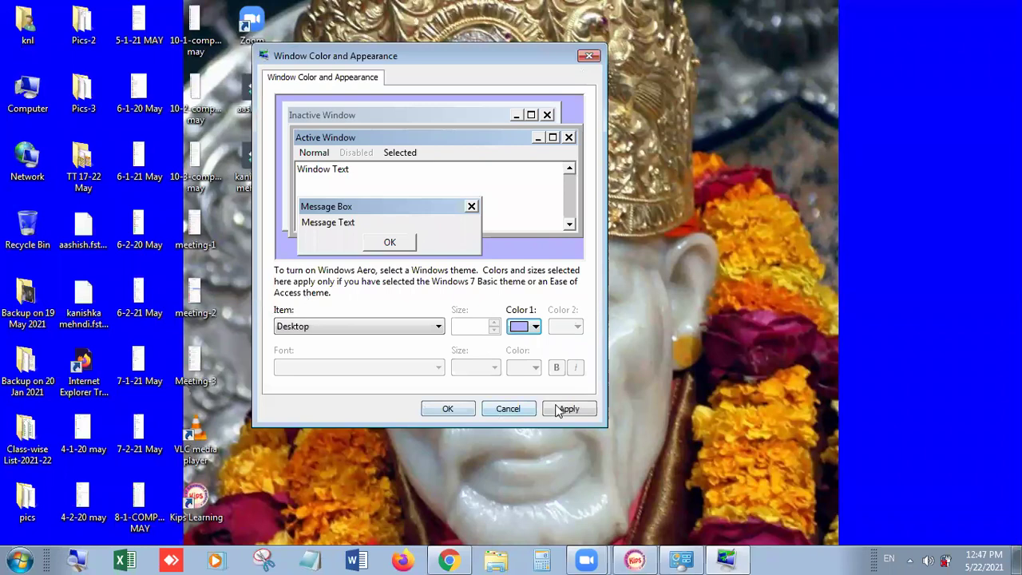
left_click(568, 410)
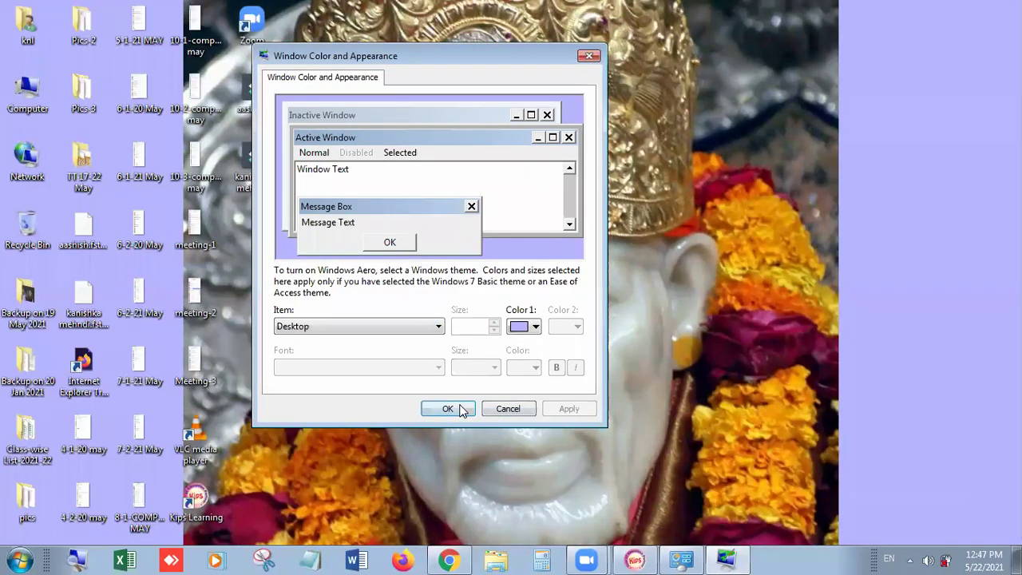
left_click(451, 408)
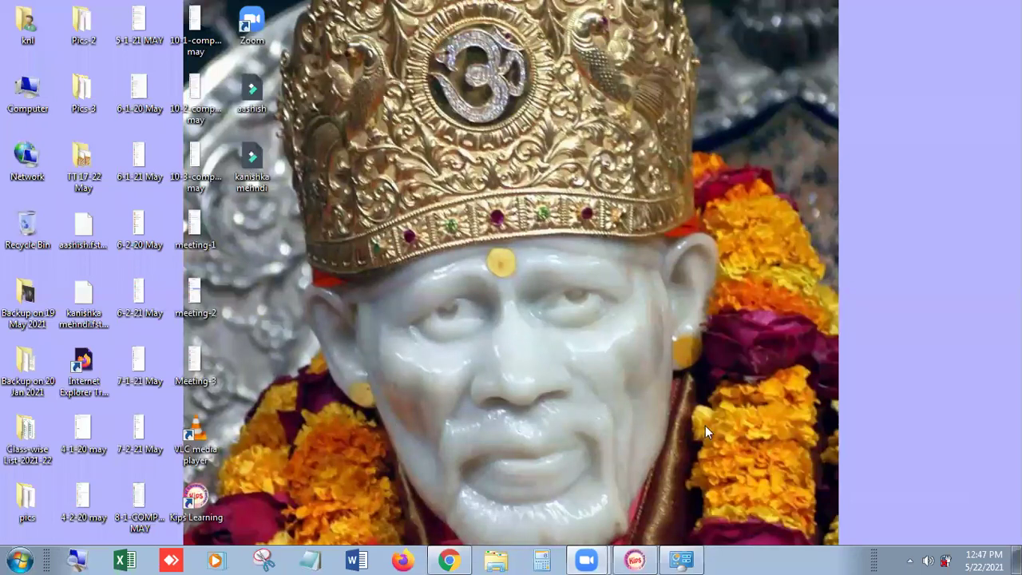
- In the Kips Learning book, zoom and scroll to page 18's Setting Date and Time steps
left_click(684, 559)
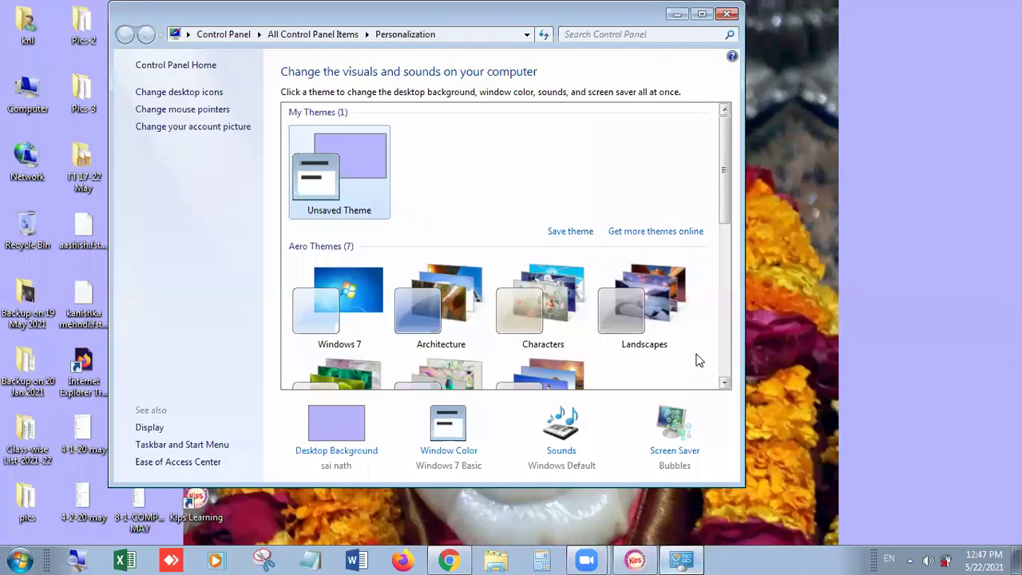
left_click(635, 559)
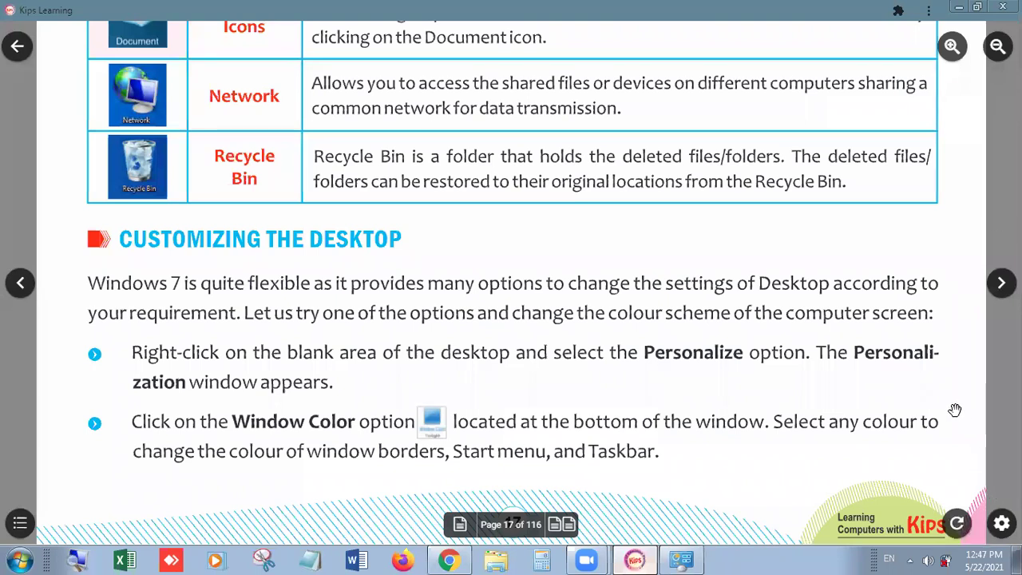
scroll(955, 410, "down", 2)
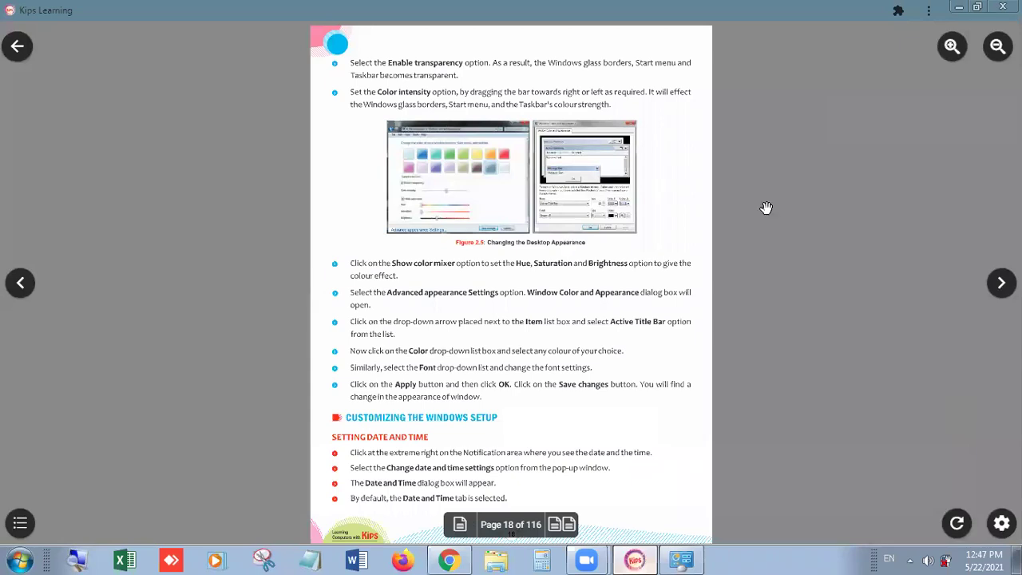
left_click(953, 47)
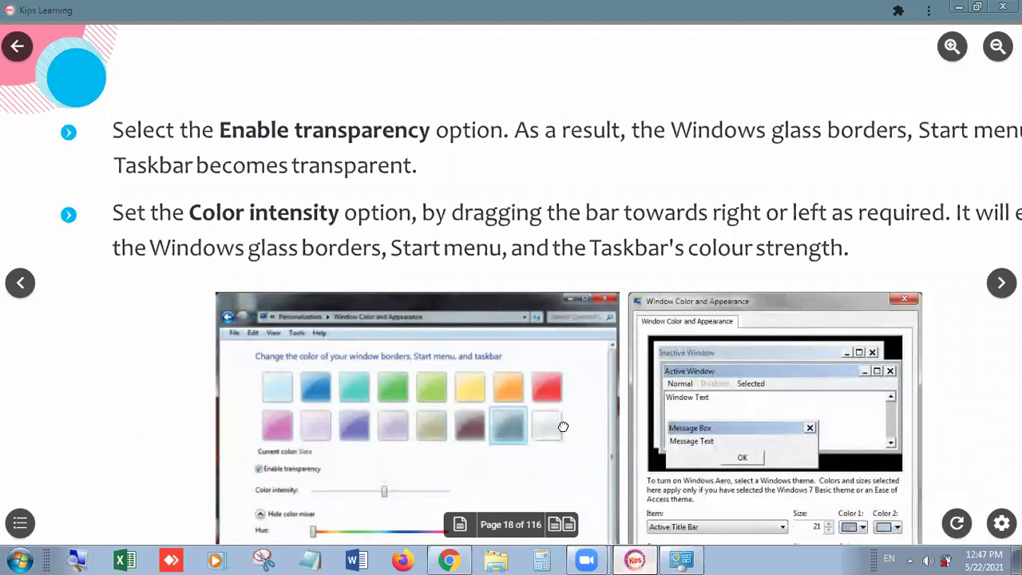
scroll(515, 388, "down", 5)
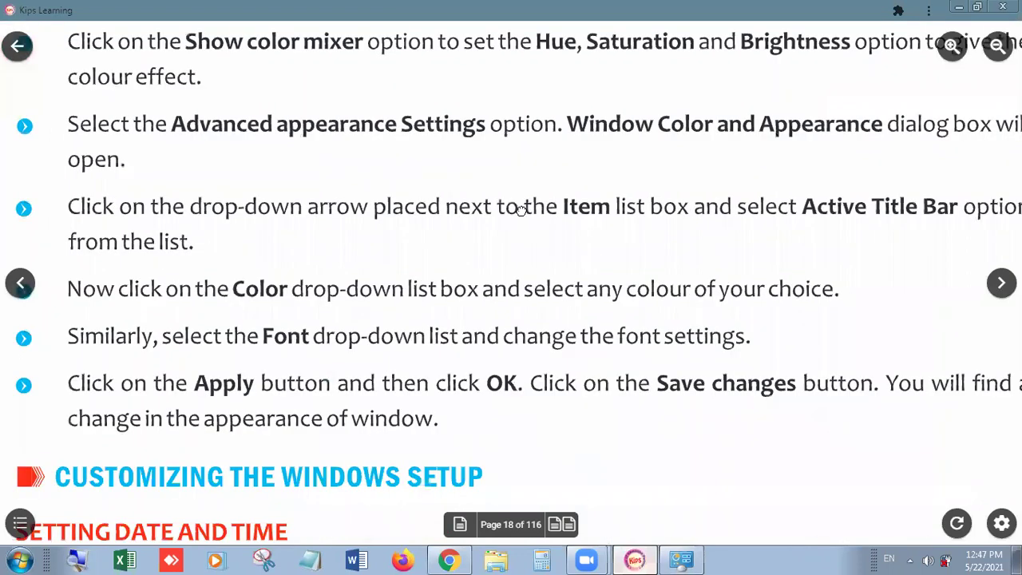
scroll(521, 209, "down", 3)
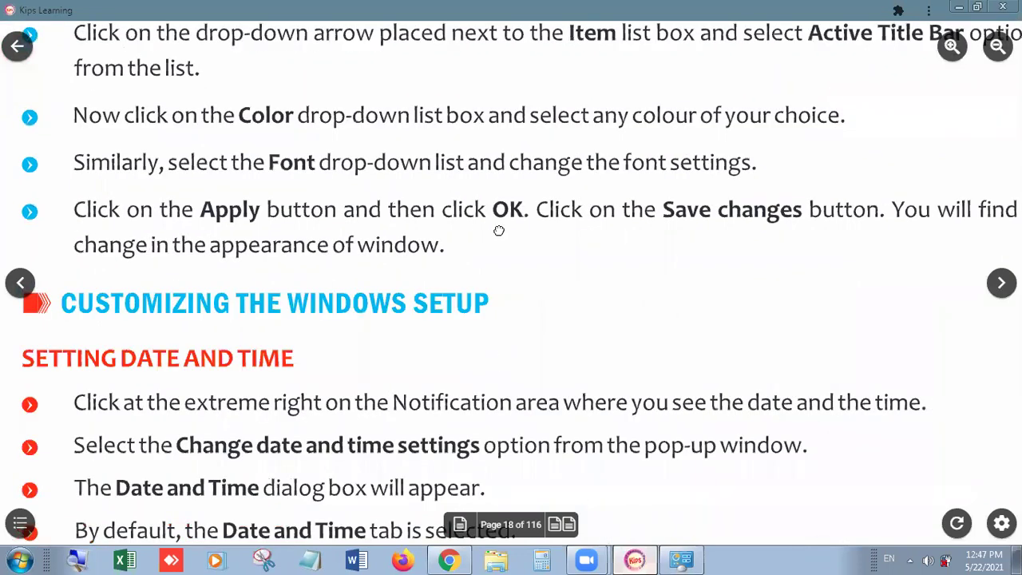
scroll(502, 212, "down", 2)
scroll(546, 206, "left", 1)
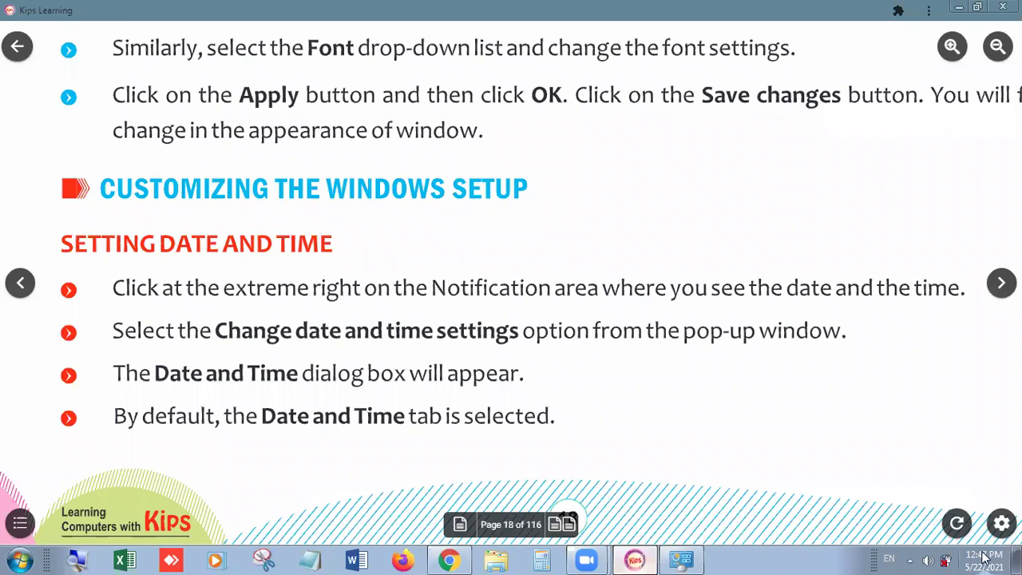
mouse_move(985, 558)
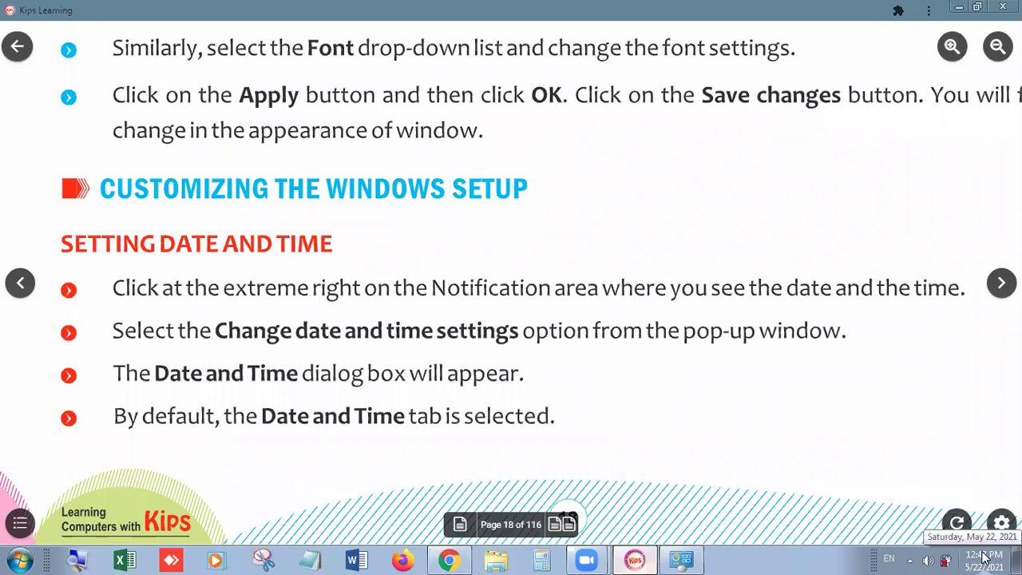
left_click(984, 558)
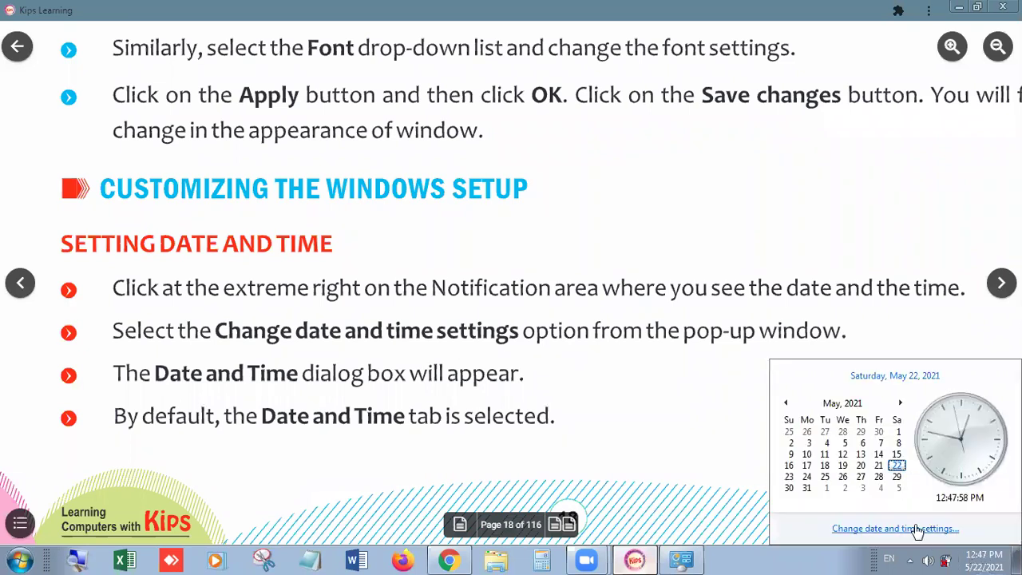
left_click(915, 529)
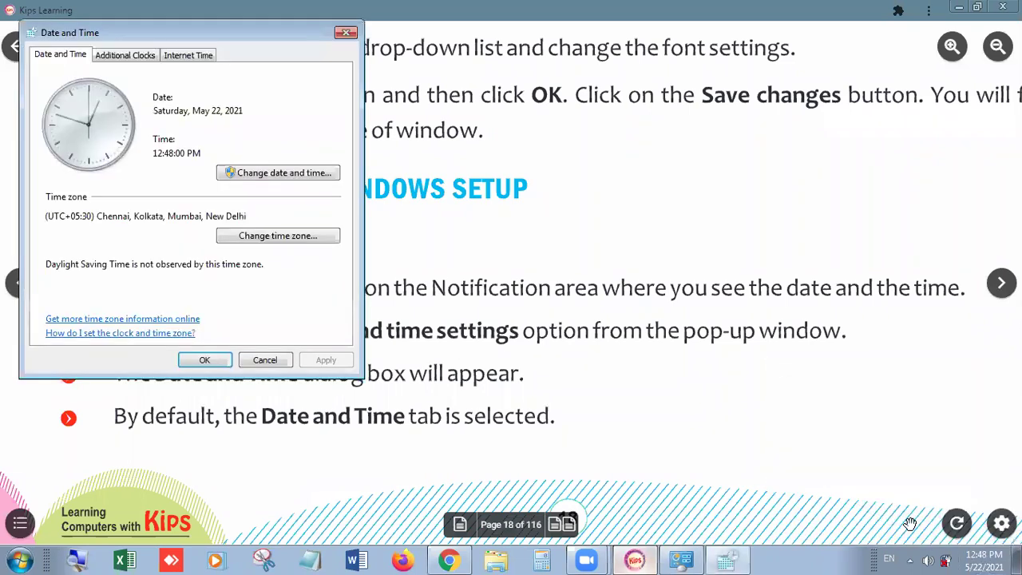
left_click(229, 175)
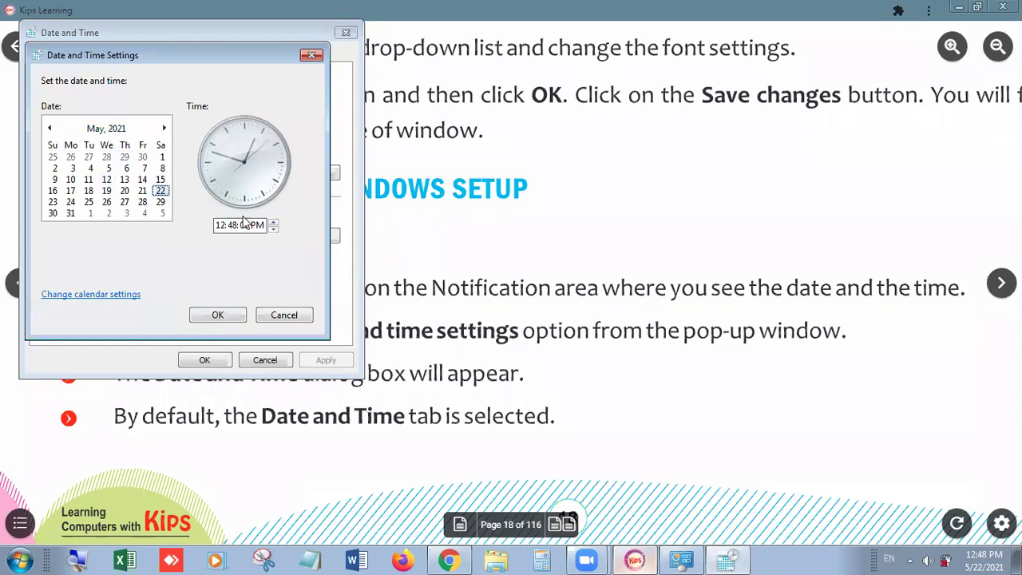
left_click(228, 317)
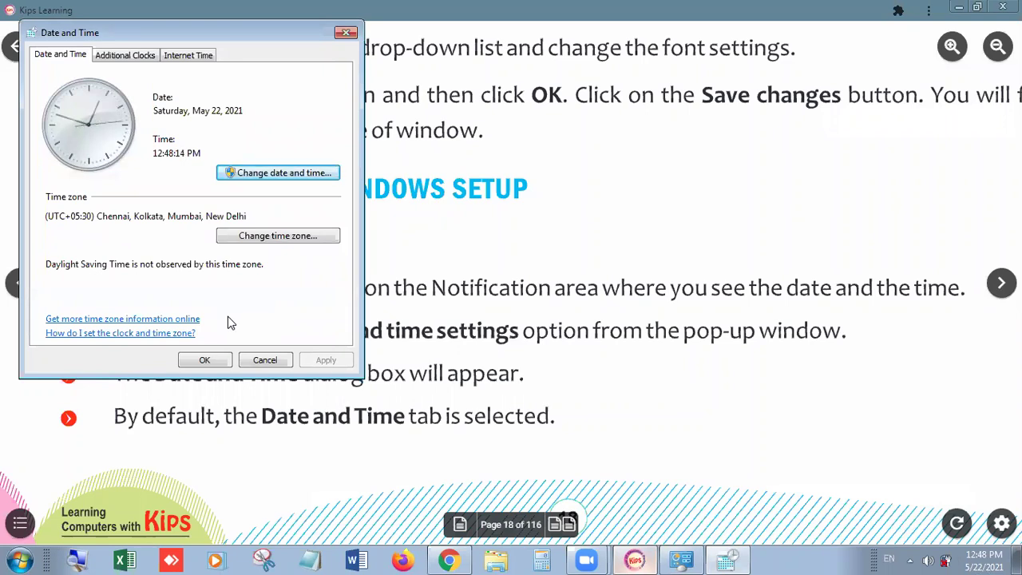
left_click(204, 360)
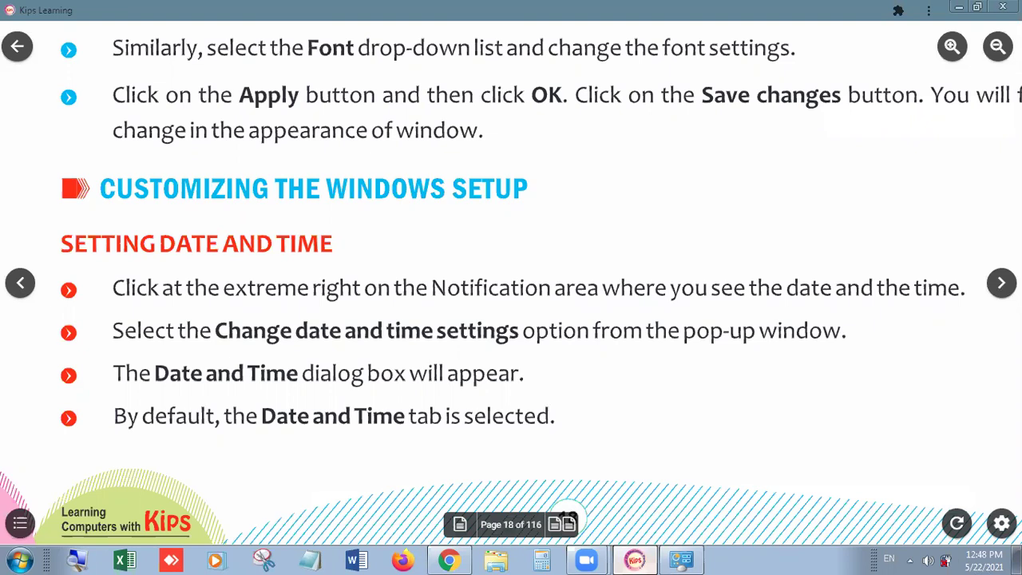
- Go to page 19, zoom in, and pan to Figure 2.7 and Setting Volume of Speaker
left_click(1001, 282)
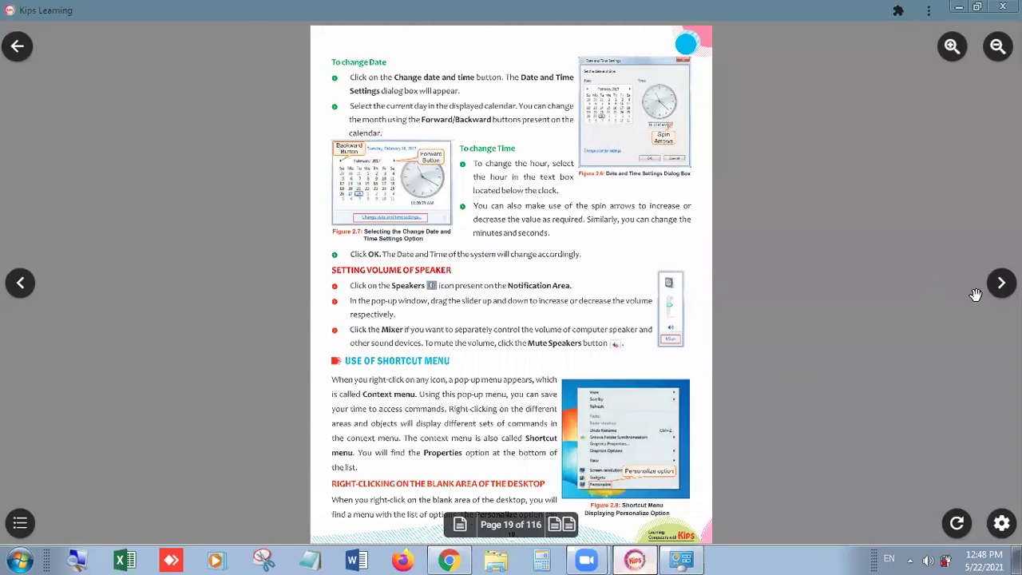
left_click(1002, 283)
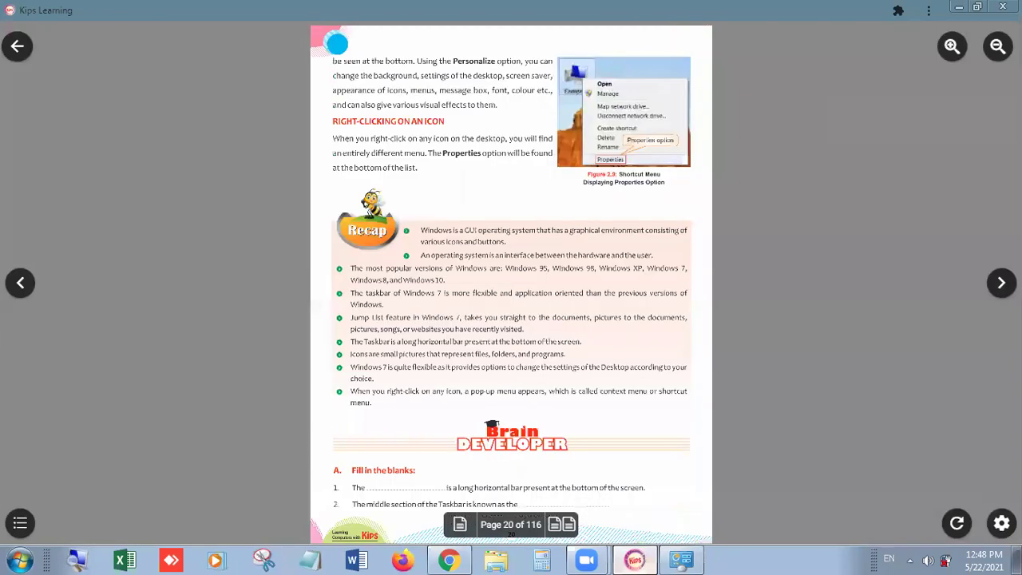
left_click(21, 285)
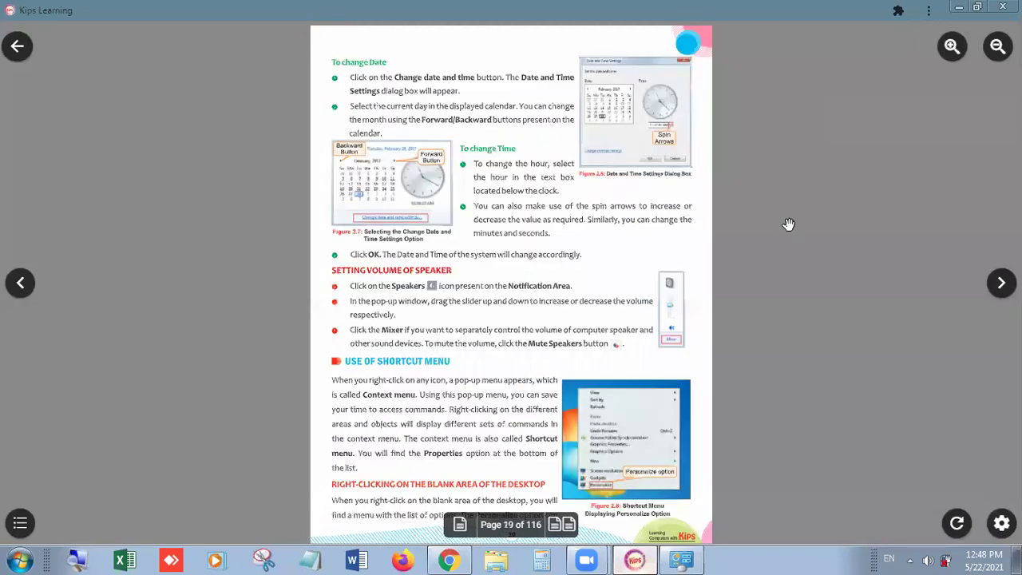
left_click(951, 46)
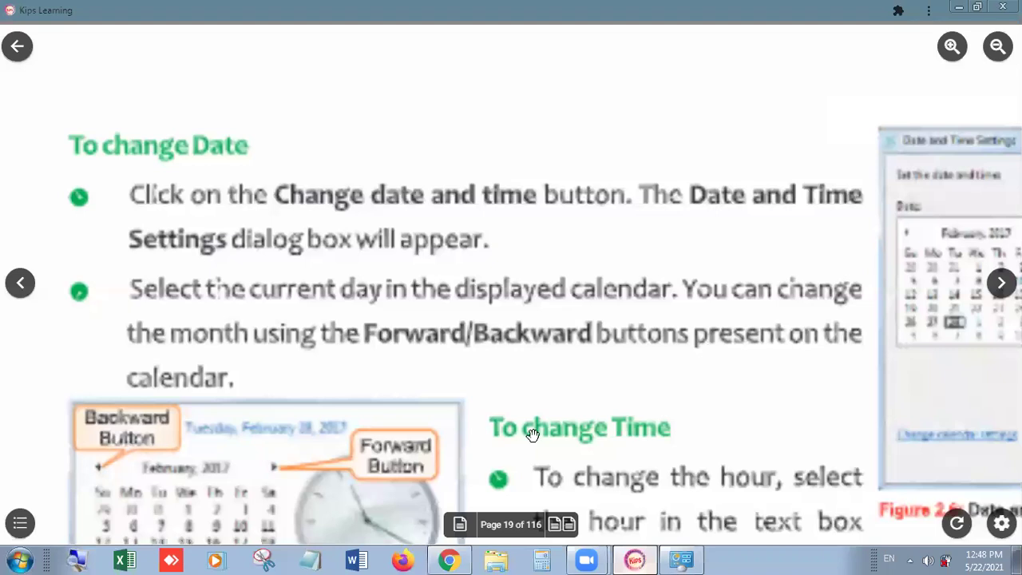
left_click_drag(530, 349, 492, 171)
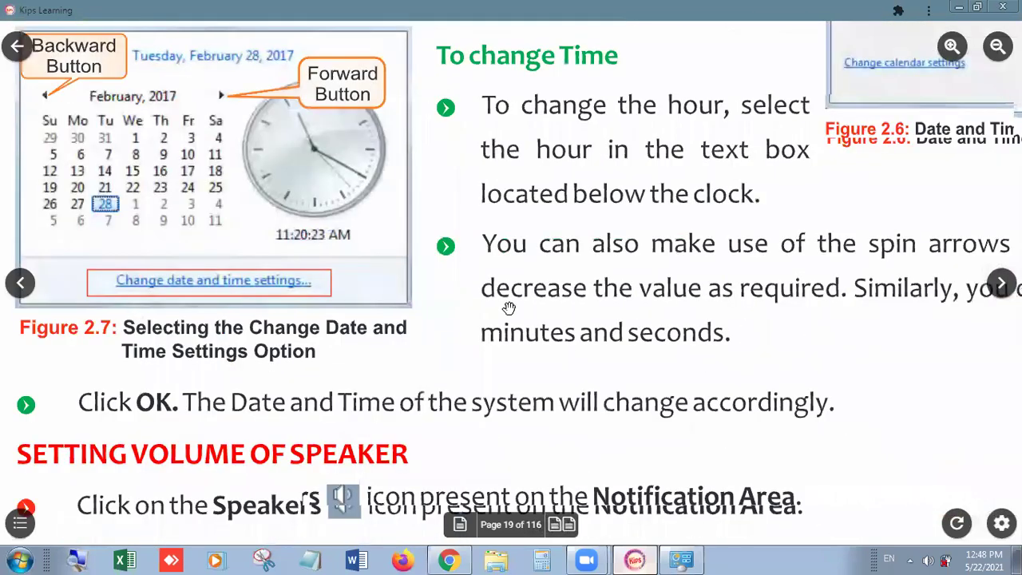
left_click_drag(509, 309, 484, 151)
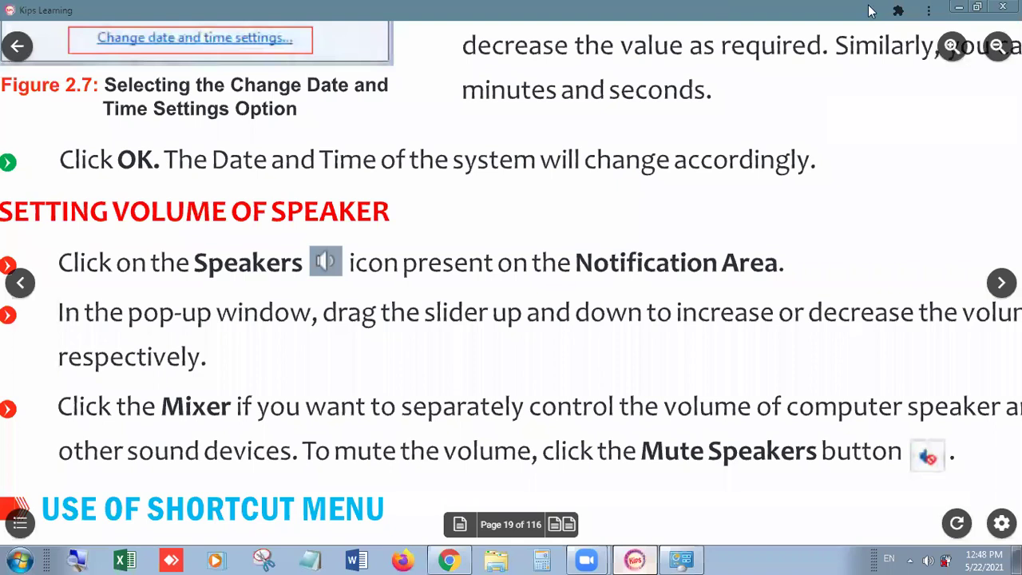
- Zoom the page back out, show the desktop, and open its right-click menu
left_click(997, 48)
left_click(996, 50)
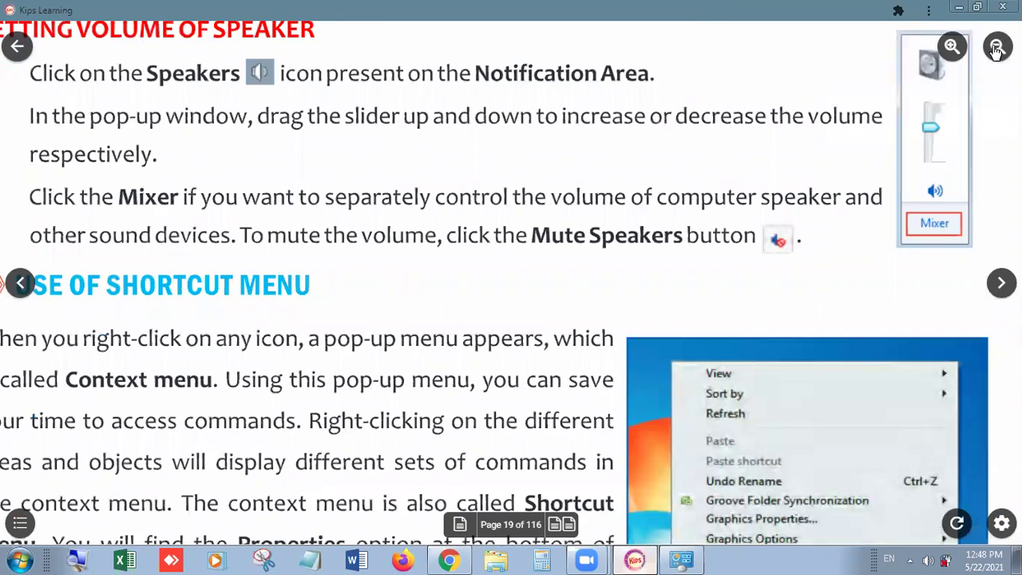
left_click(997, 50)
left_click(997, 50)
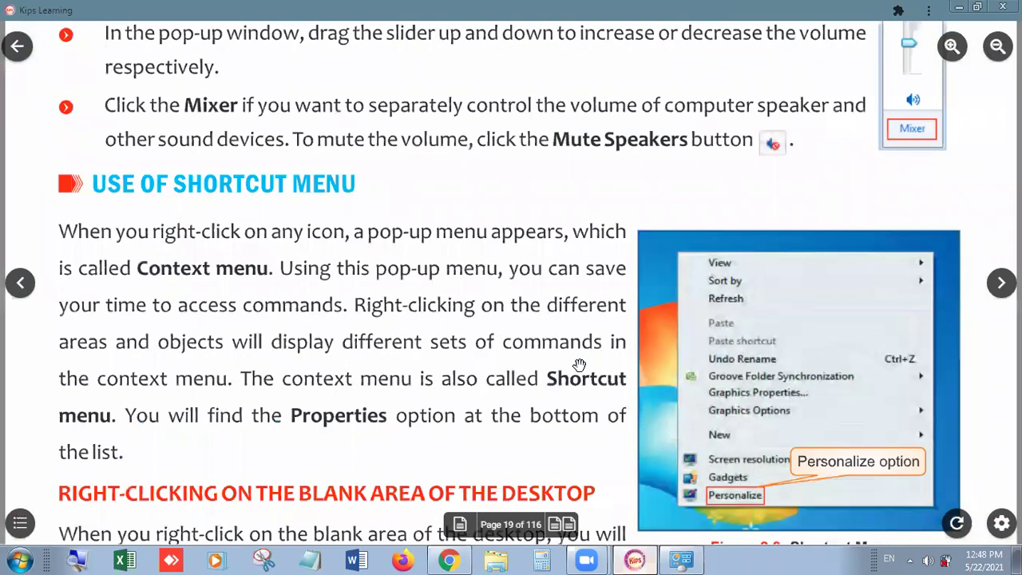
scroll(563, 248, "down", 2)
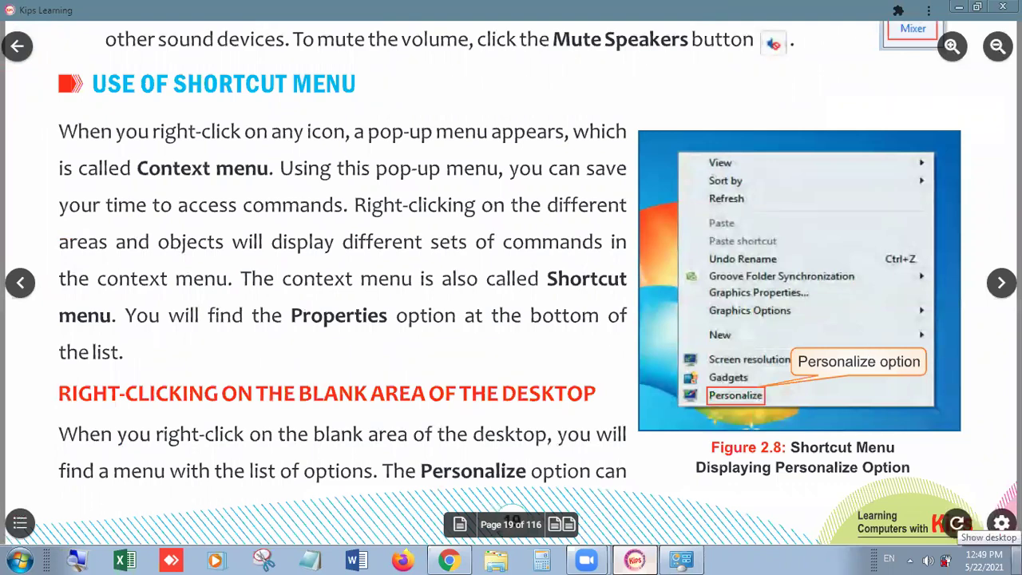
left_click(1019, 559)
right_click(901, 270)
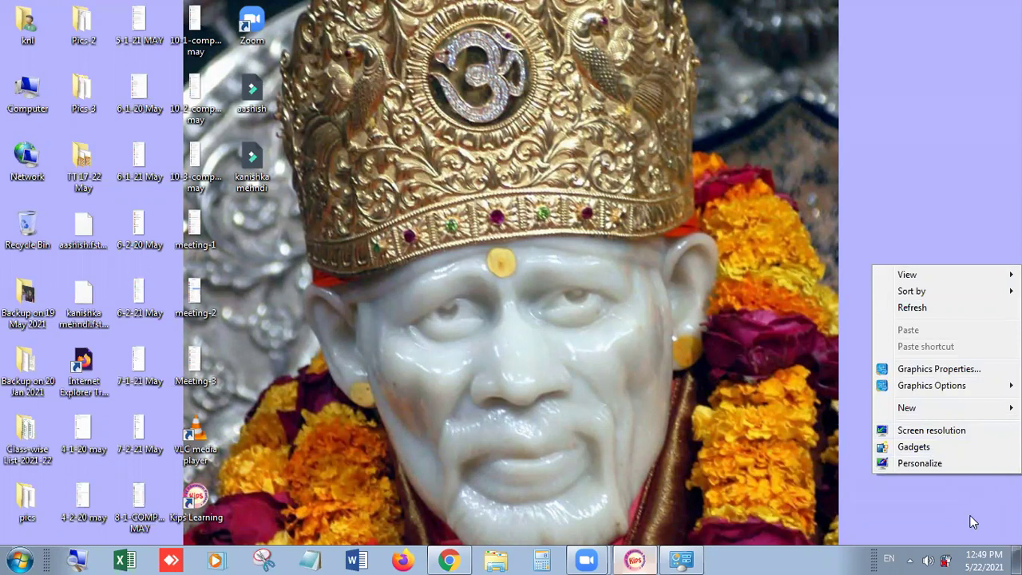
- Dismiss the desktop menu, restore Personalization, and bring Kips Learning to the front
left_click(692, 559)
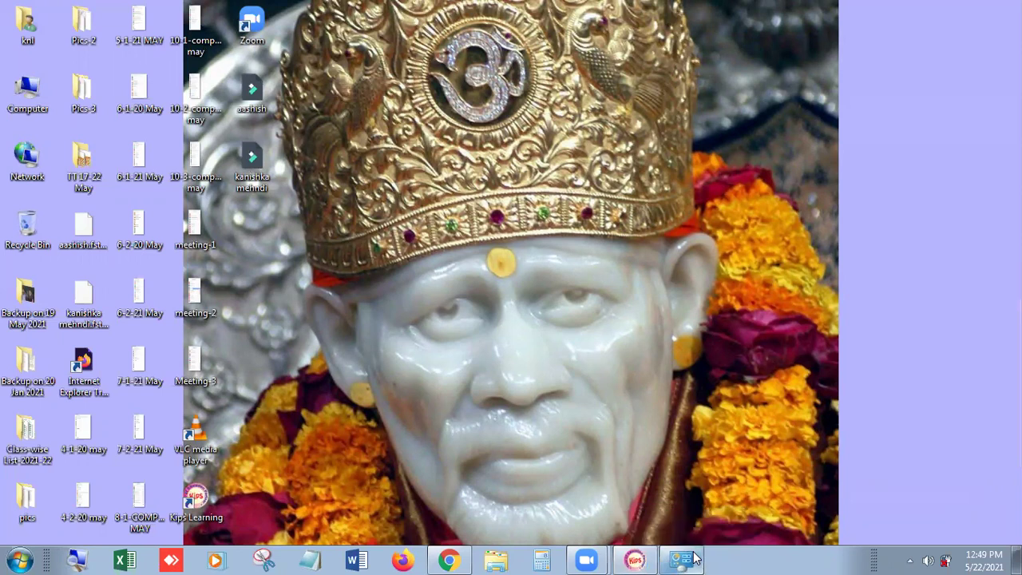
left_click(693, 559)
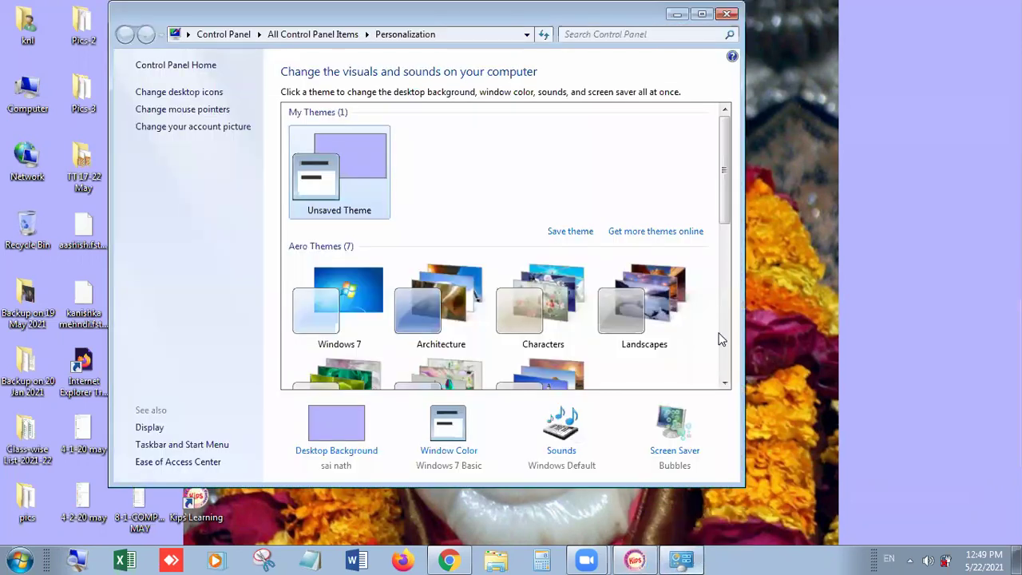
left_click(635, 559)
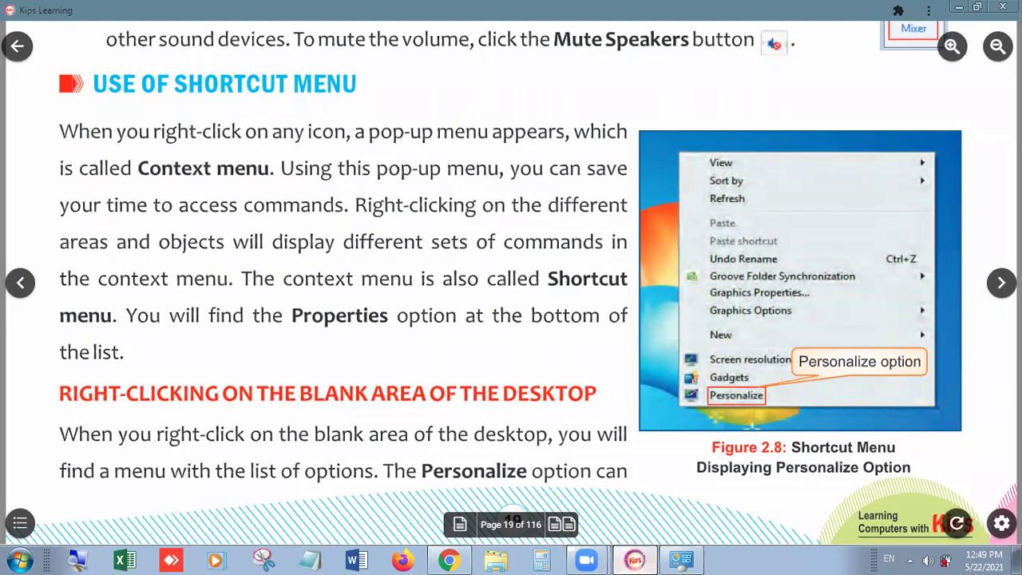
- Scroll the book to page 20's Recap section, then show the desktop
scroll(765, 278, "down", 1)
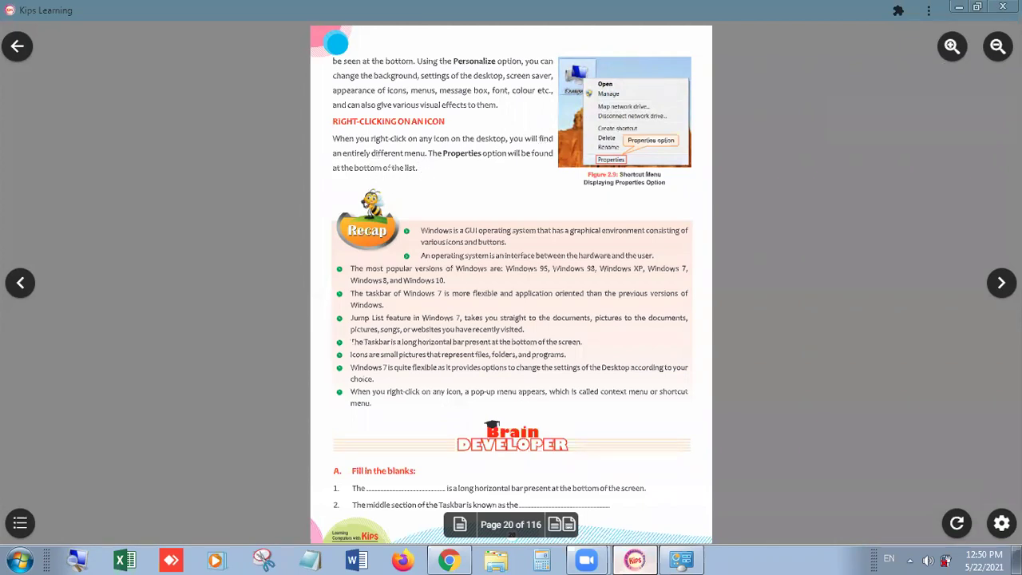
left_click(1018, 561)
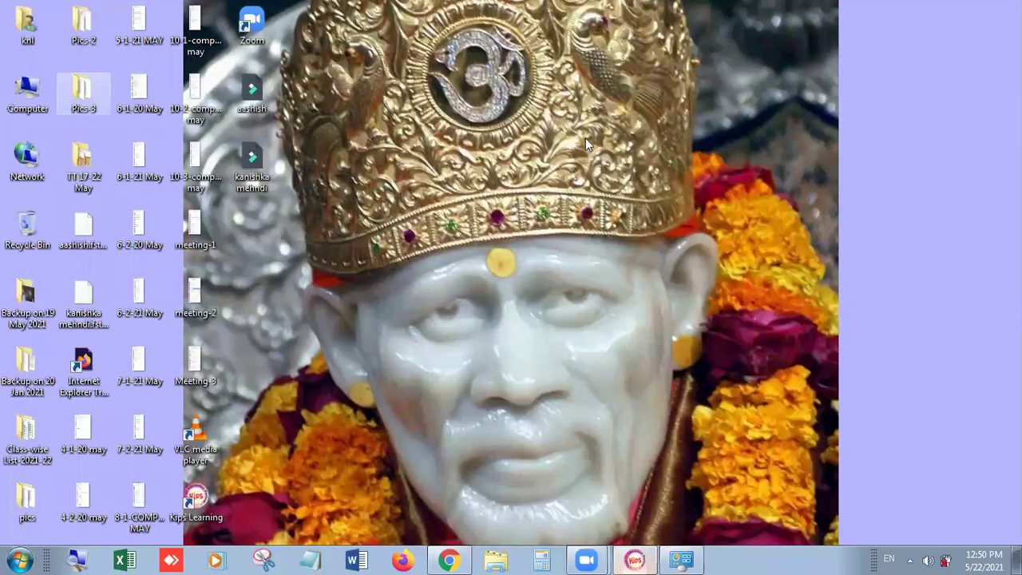
right_click(889, 36)
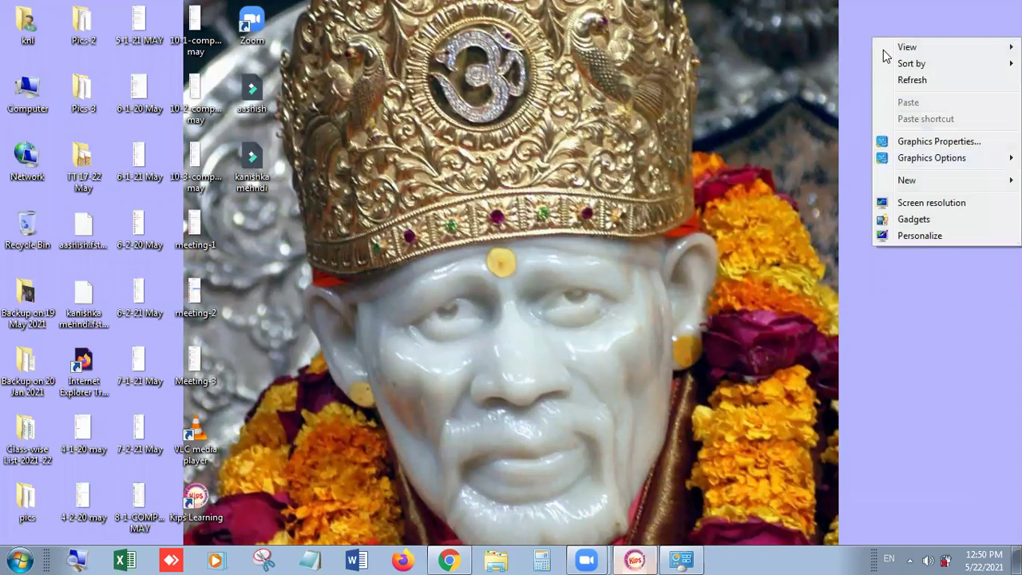
left_click(177, 76)
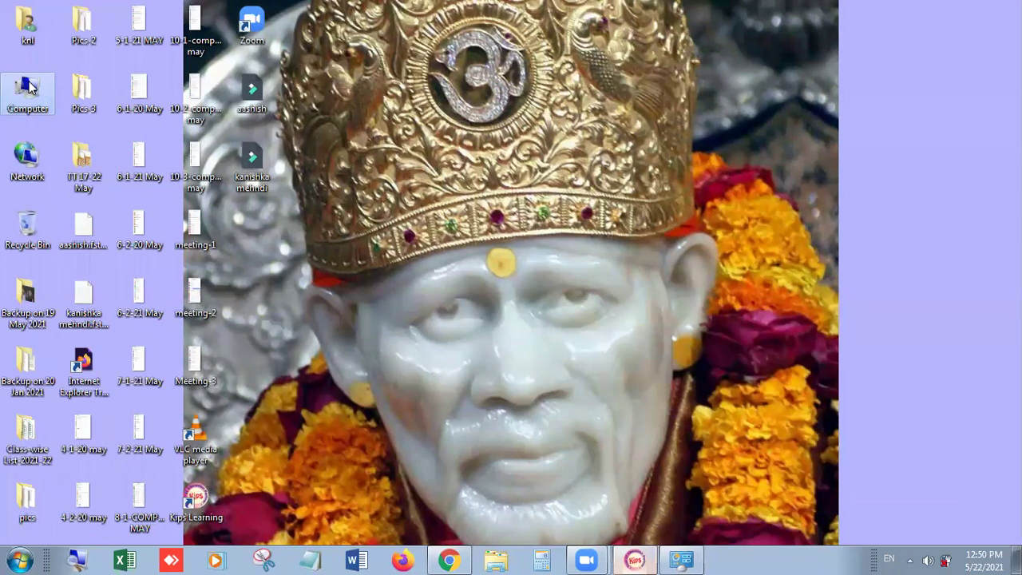
right_click(30, 88)
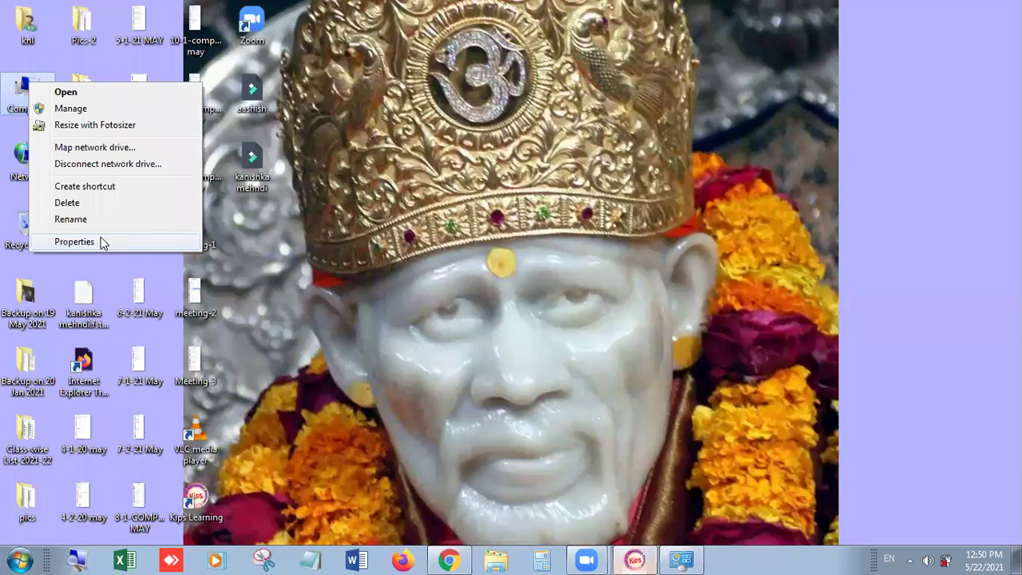
left_click(854, 206)
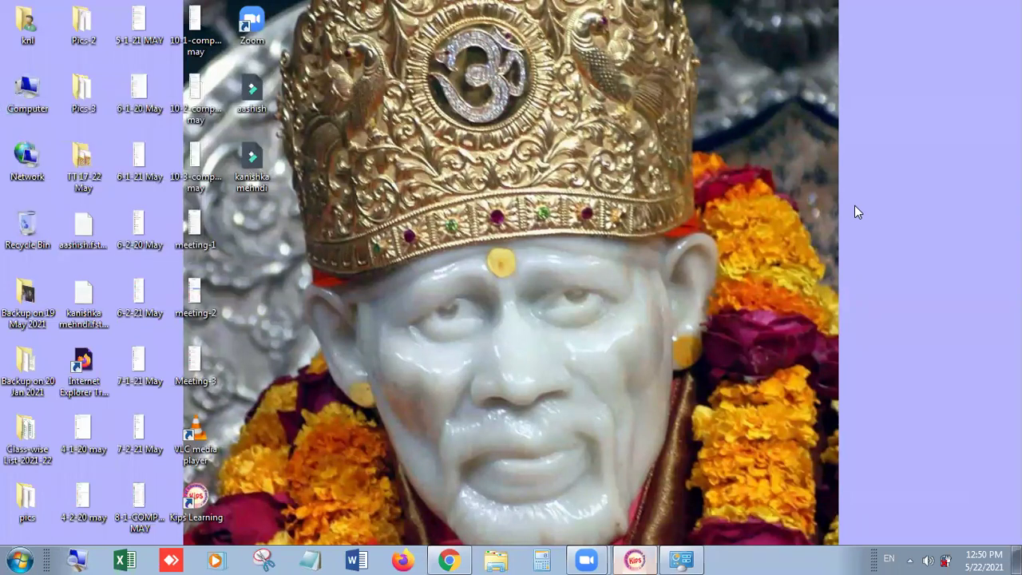